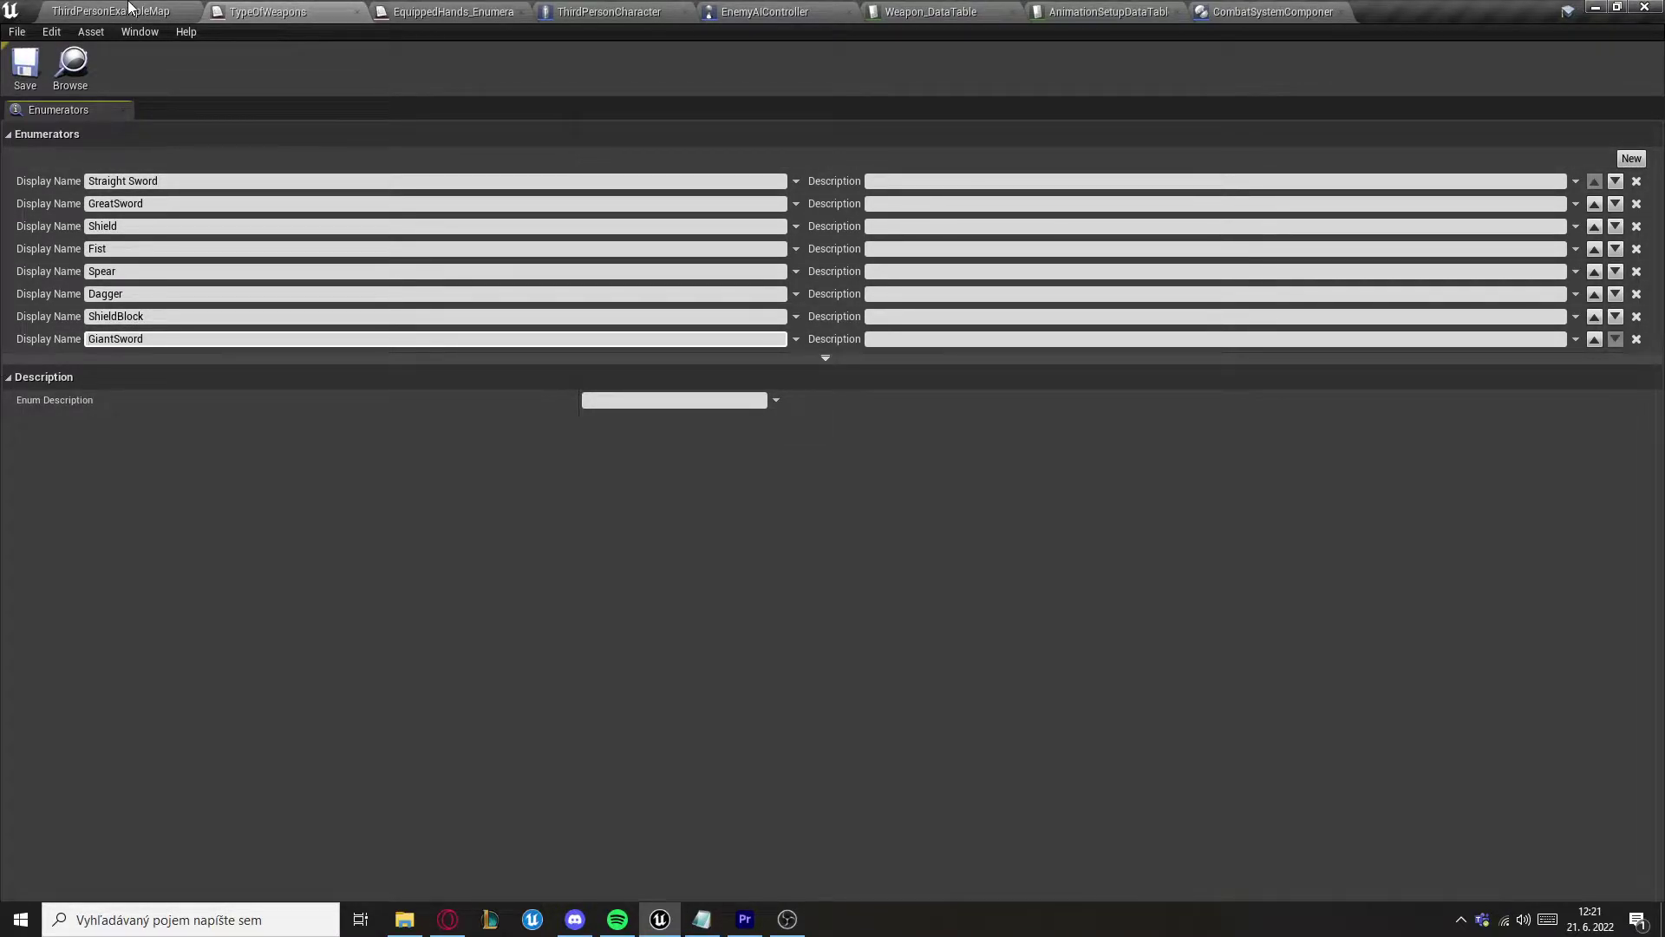
# Step: Open the ThirdPersonCharacter blueprint and review the combo and backstab settings of its CombatSystemComponent
pyautogui.click(128, 9)
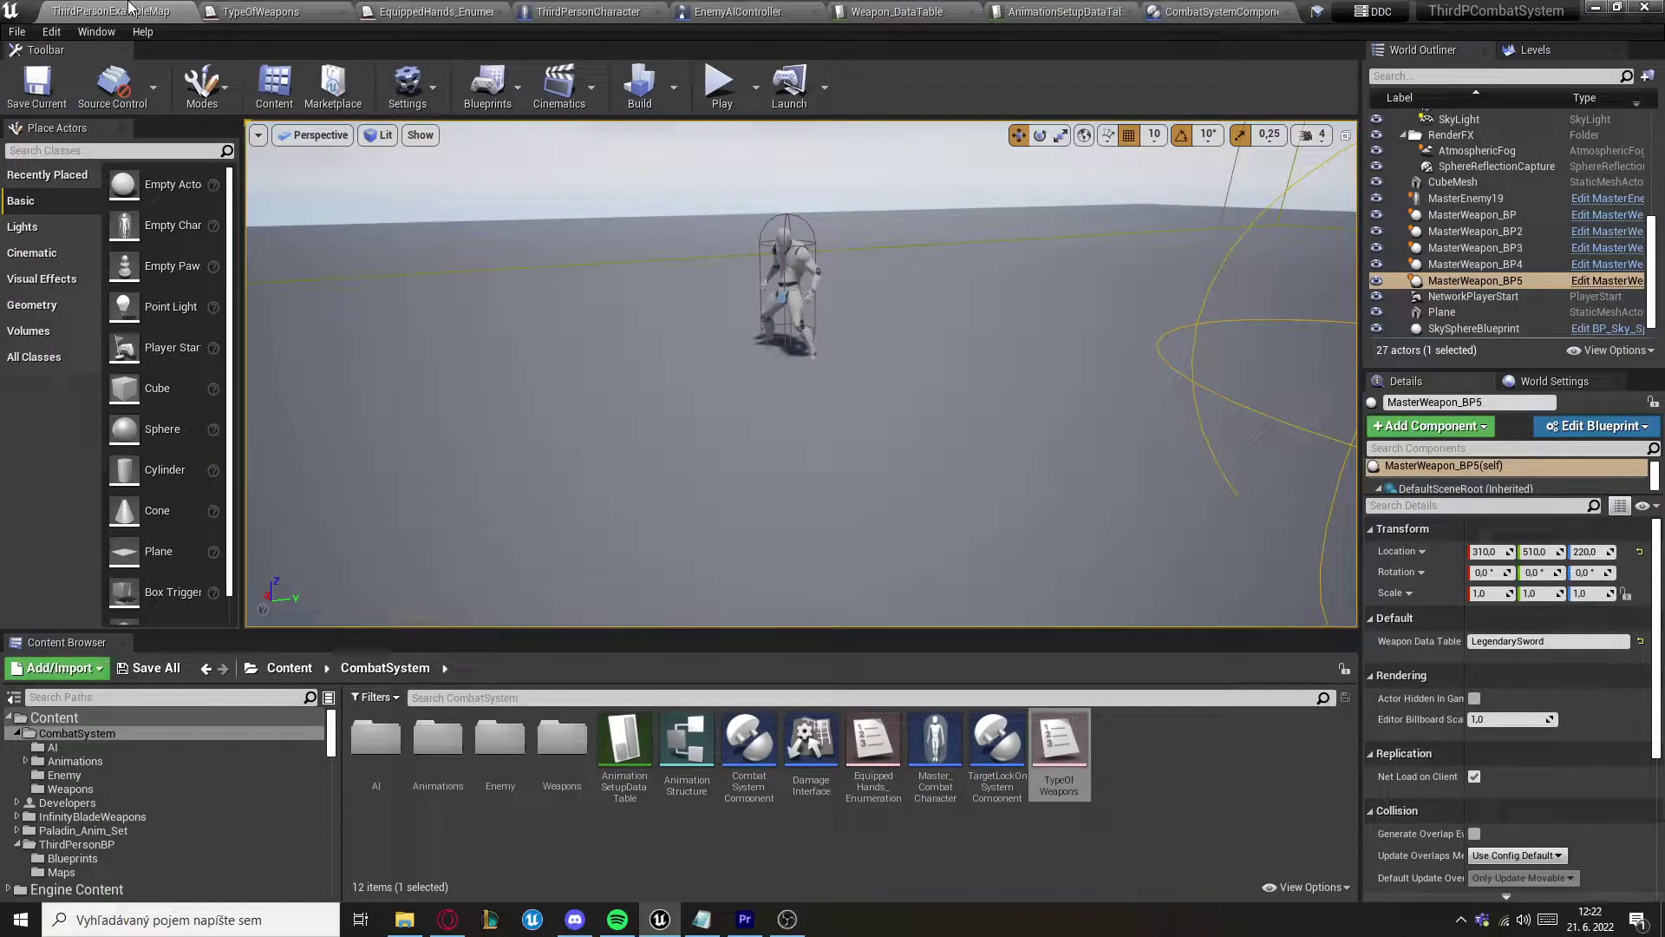
pyautogui.click(1214, 11)
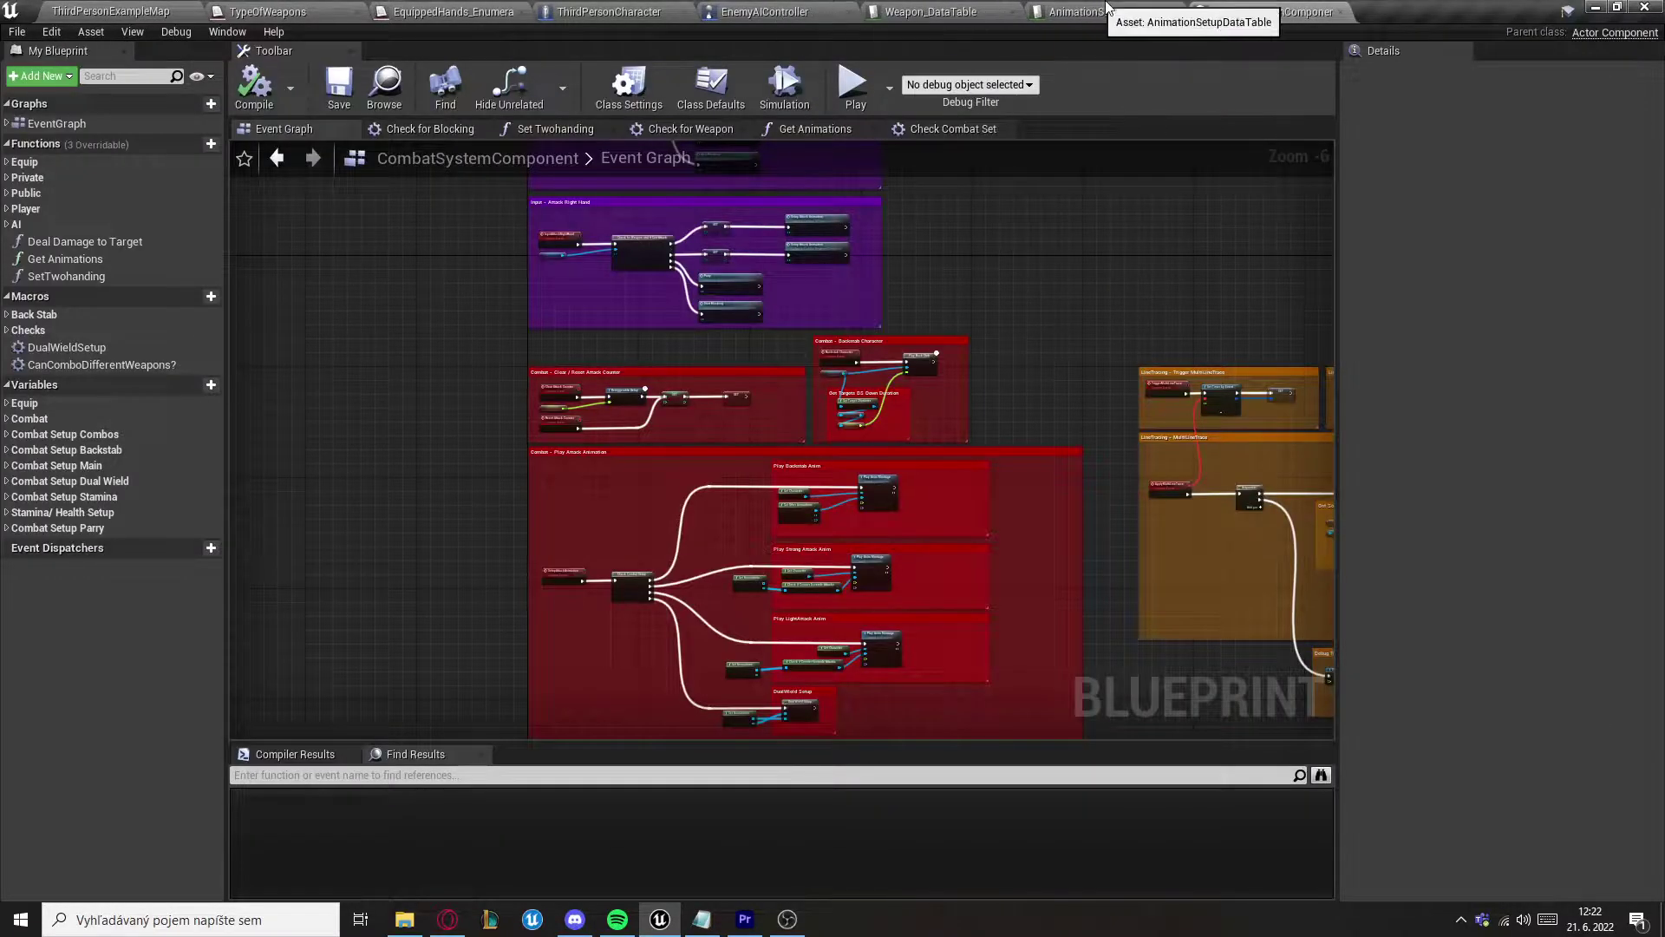
pyautogui.click(574, 10)
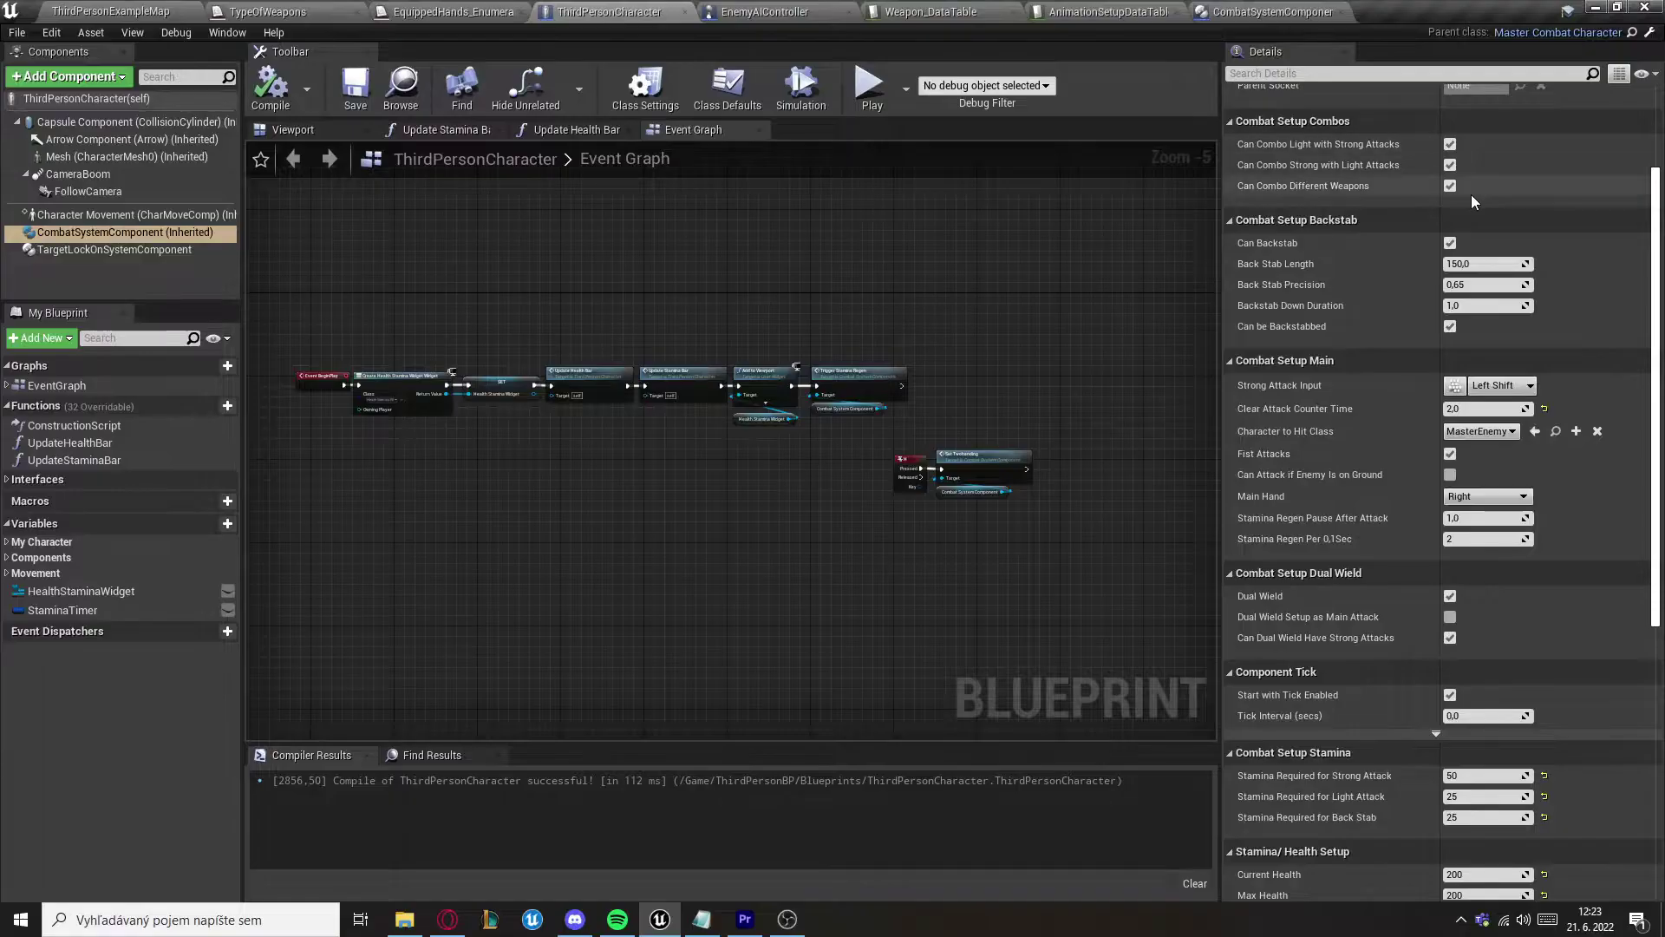
pyautogui.scroll(3, 1457, 211)
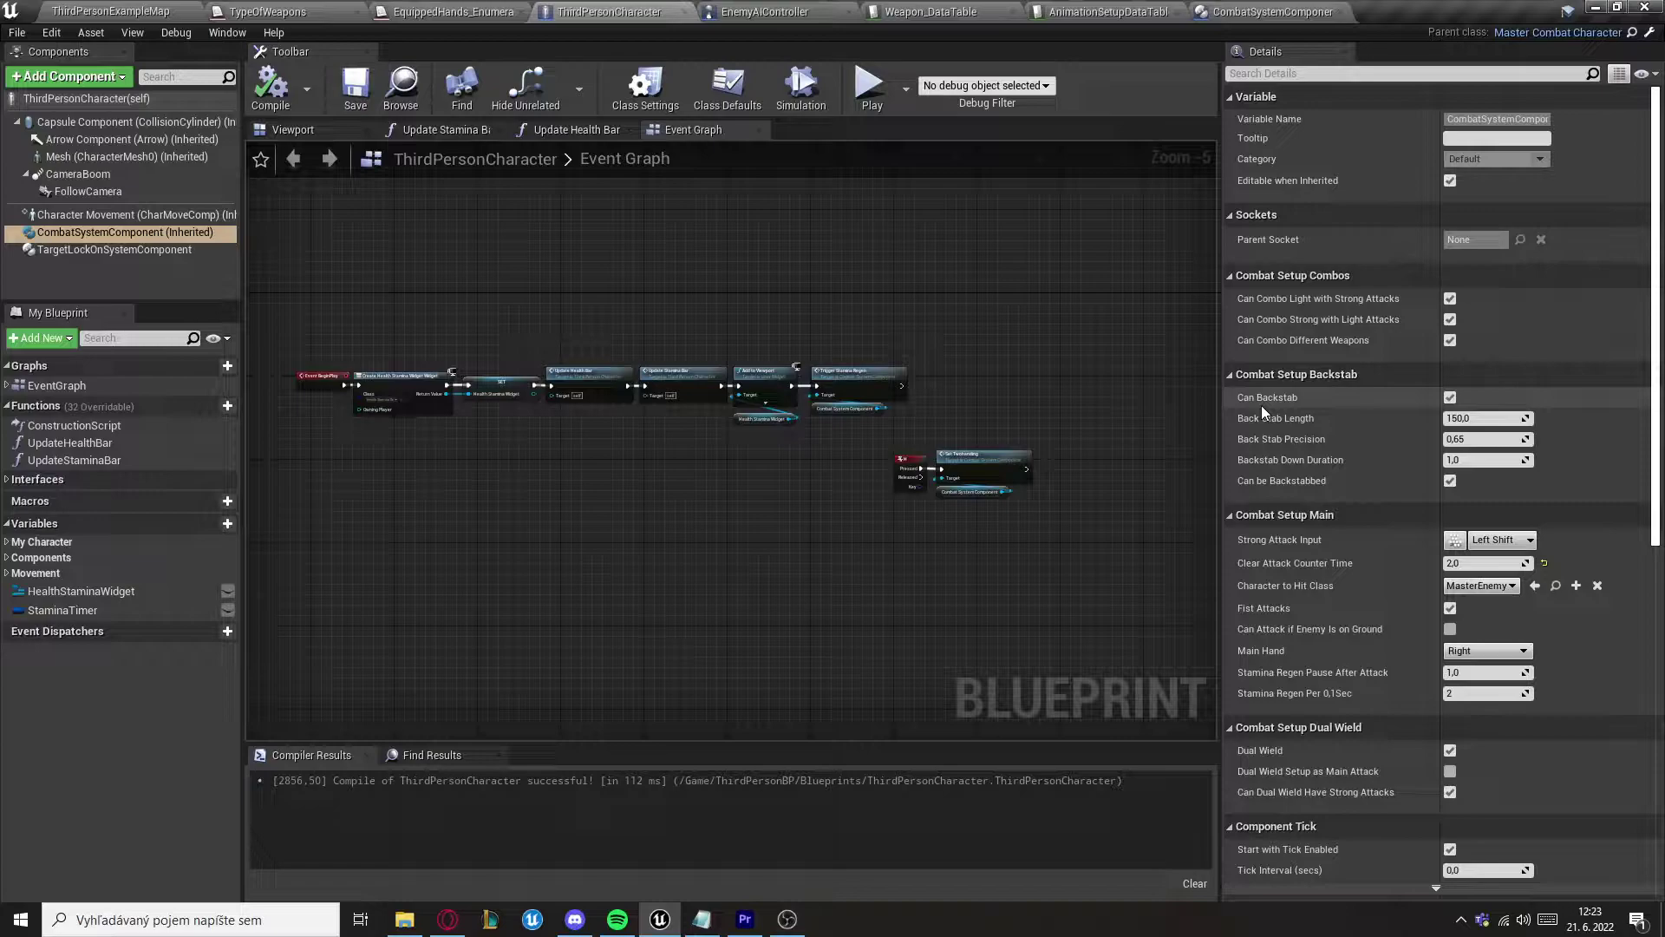
pyautogui.scroll(-1, 1261, 404)
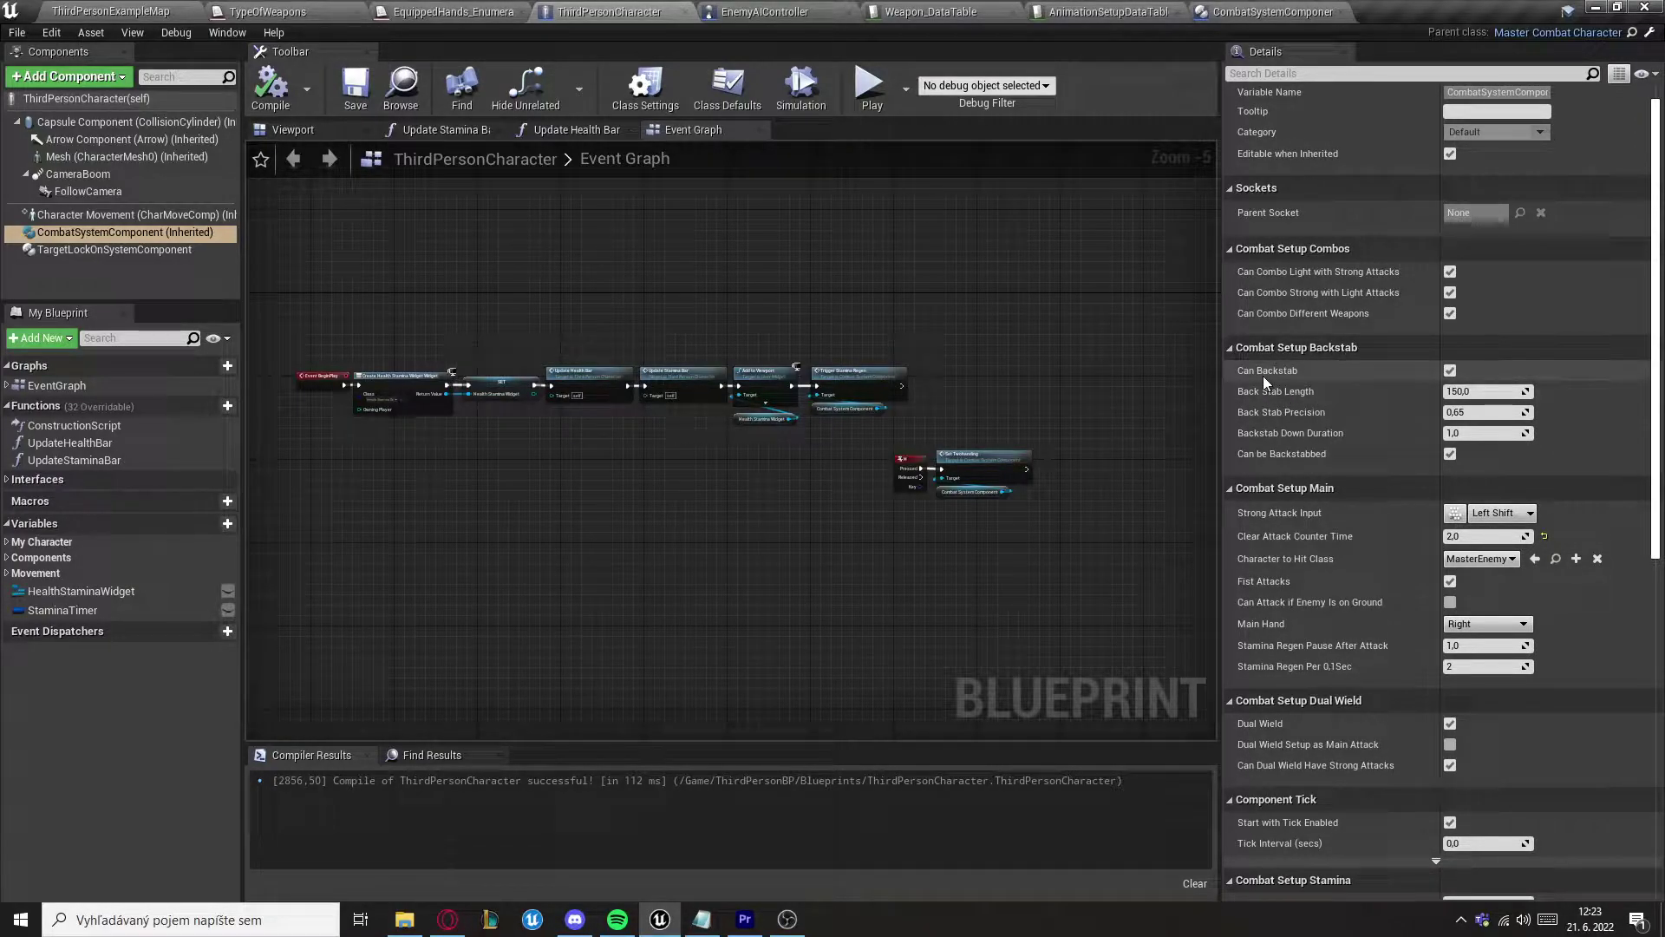
# Step: Inspect the Back Stab Precision and Backstab Down Duration values, keeping the precision at 0,65
pyautogui.click(1466, 412)
pyautogui.write('0,65')
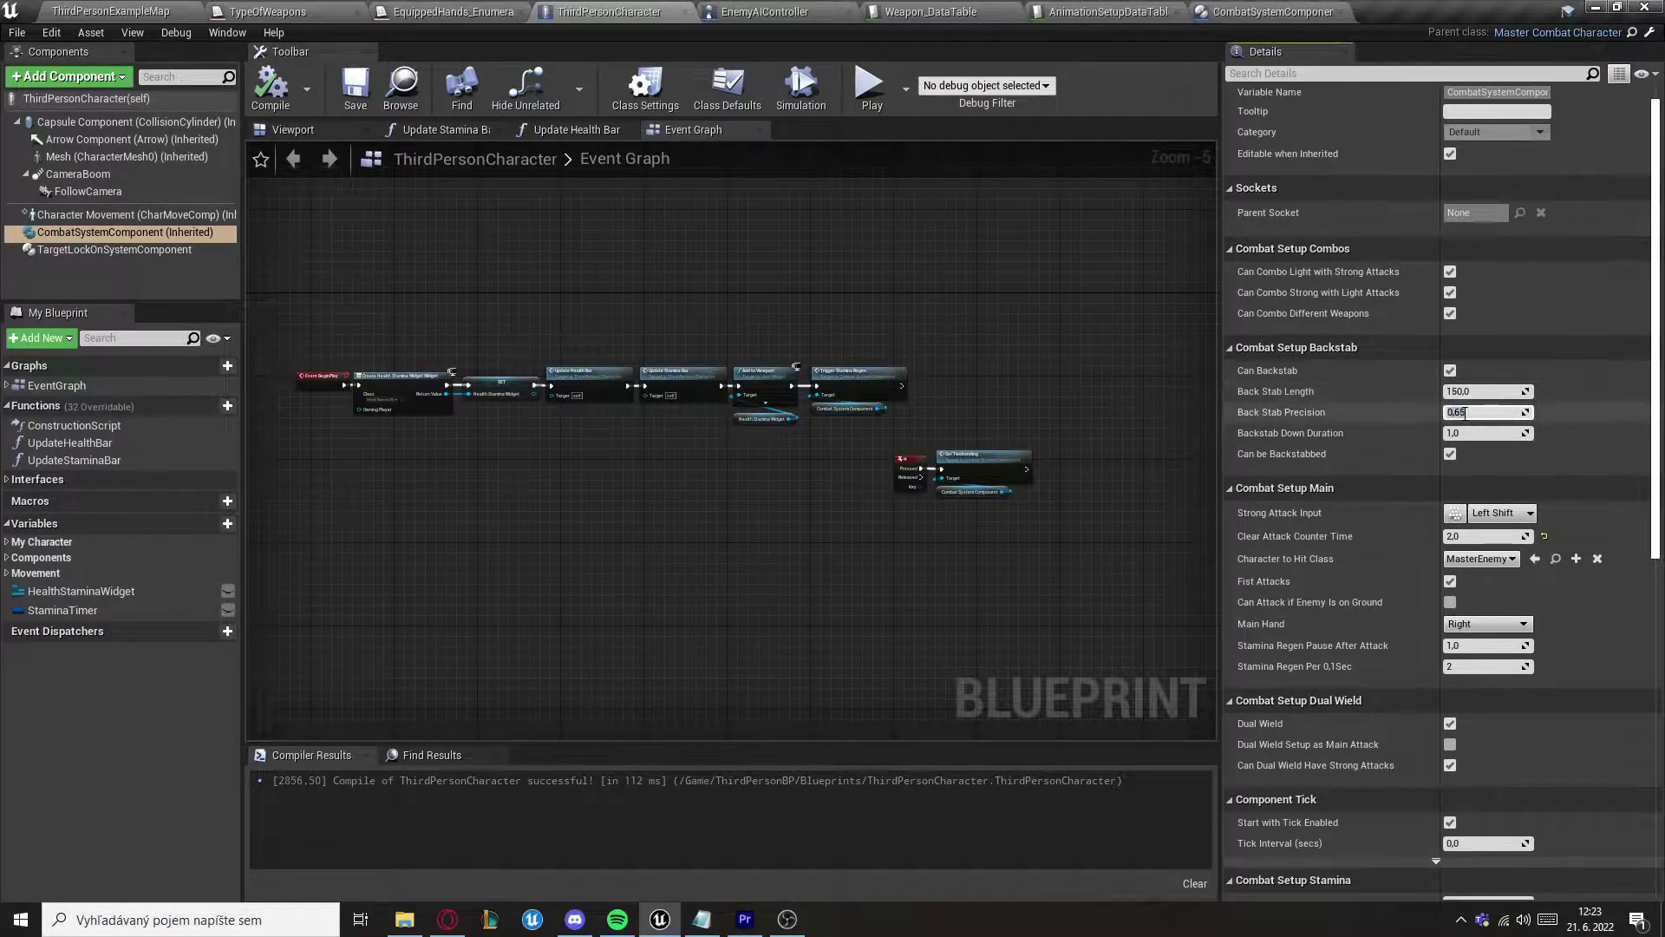
pyautogui.press('Return')
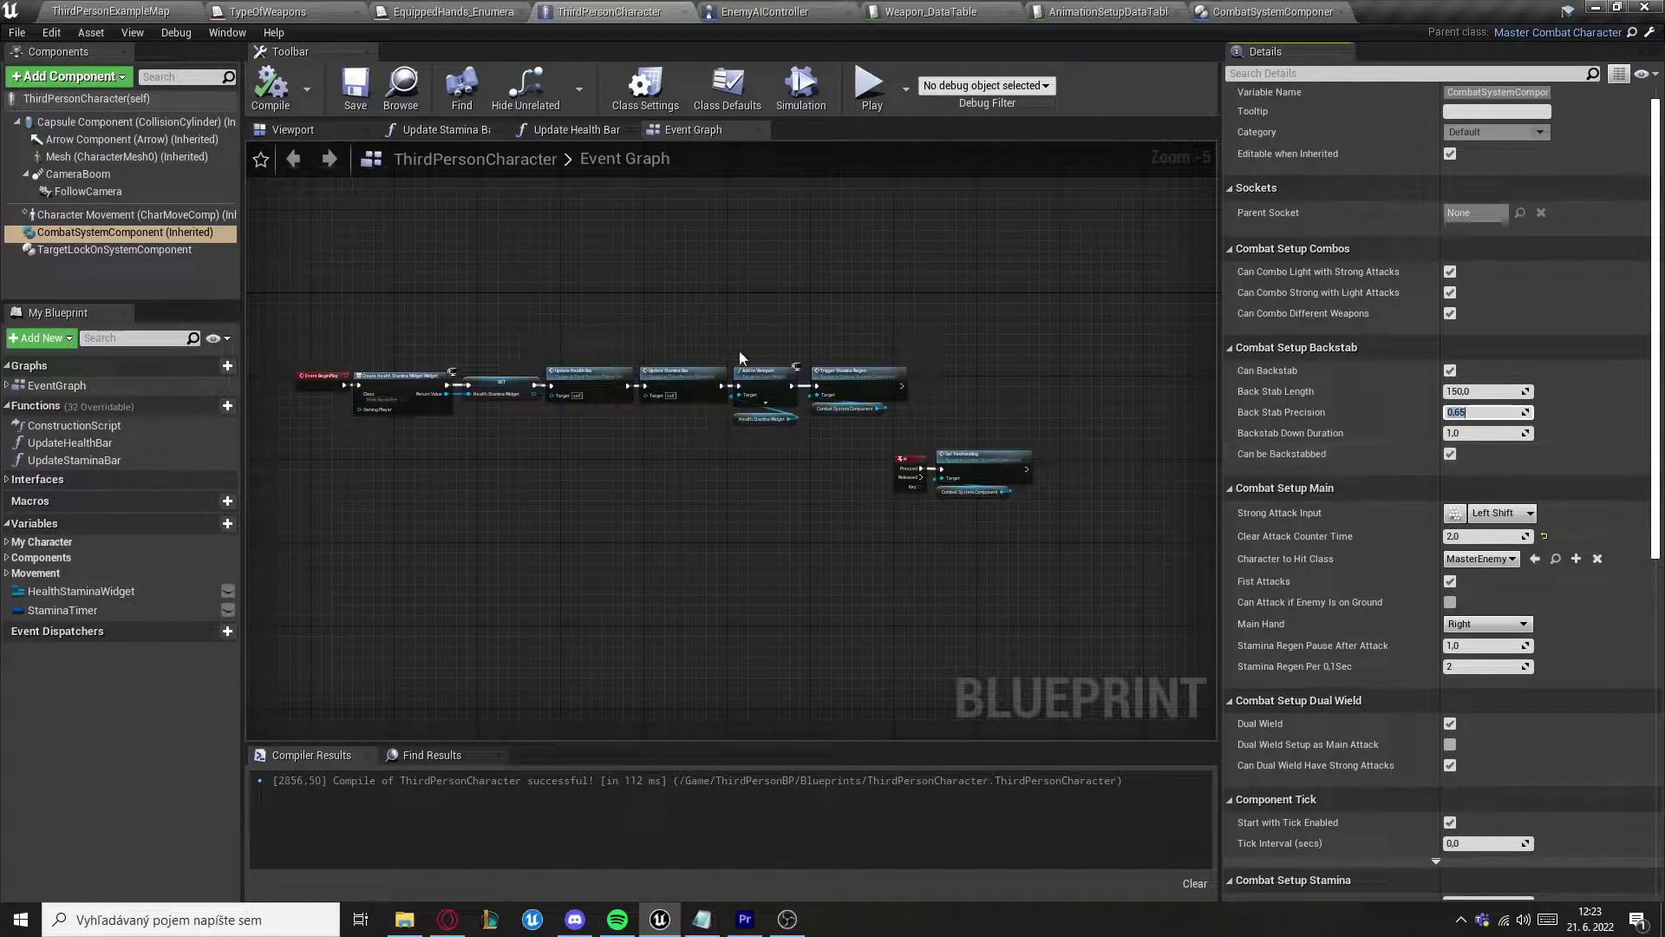
pyautogui.click(1366, 456)
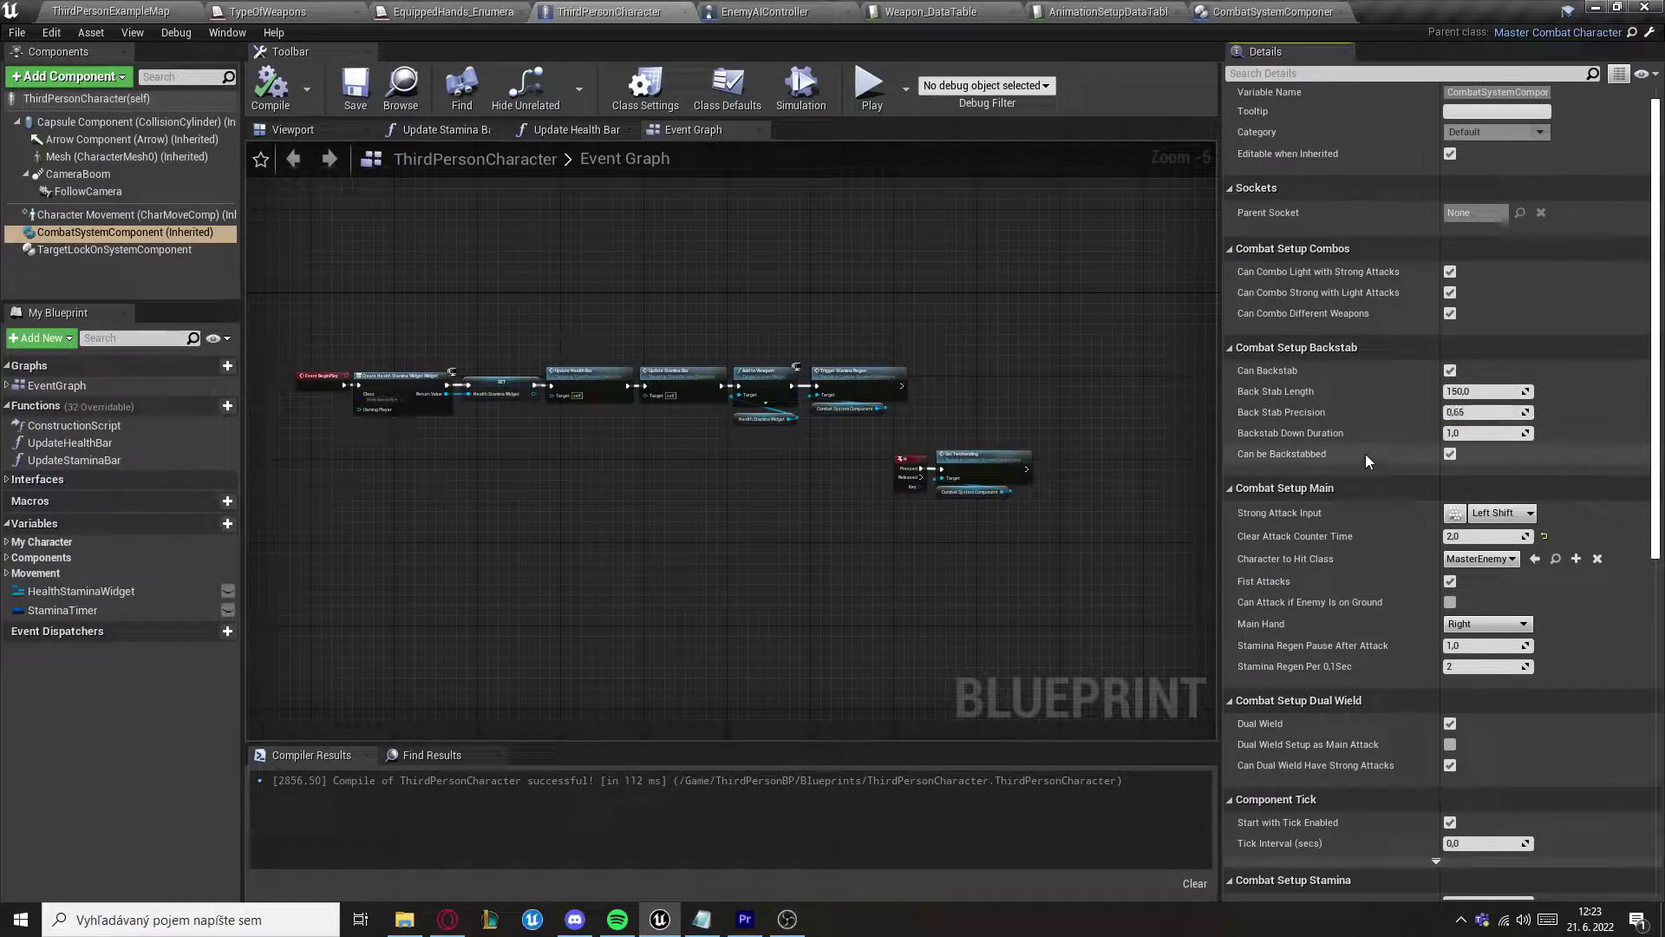
pyautogui.click(1461, 431)
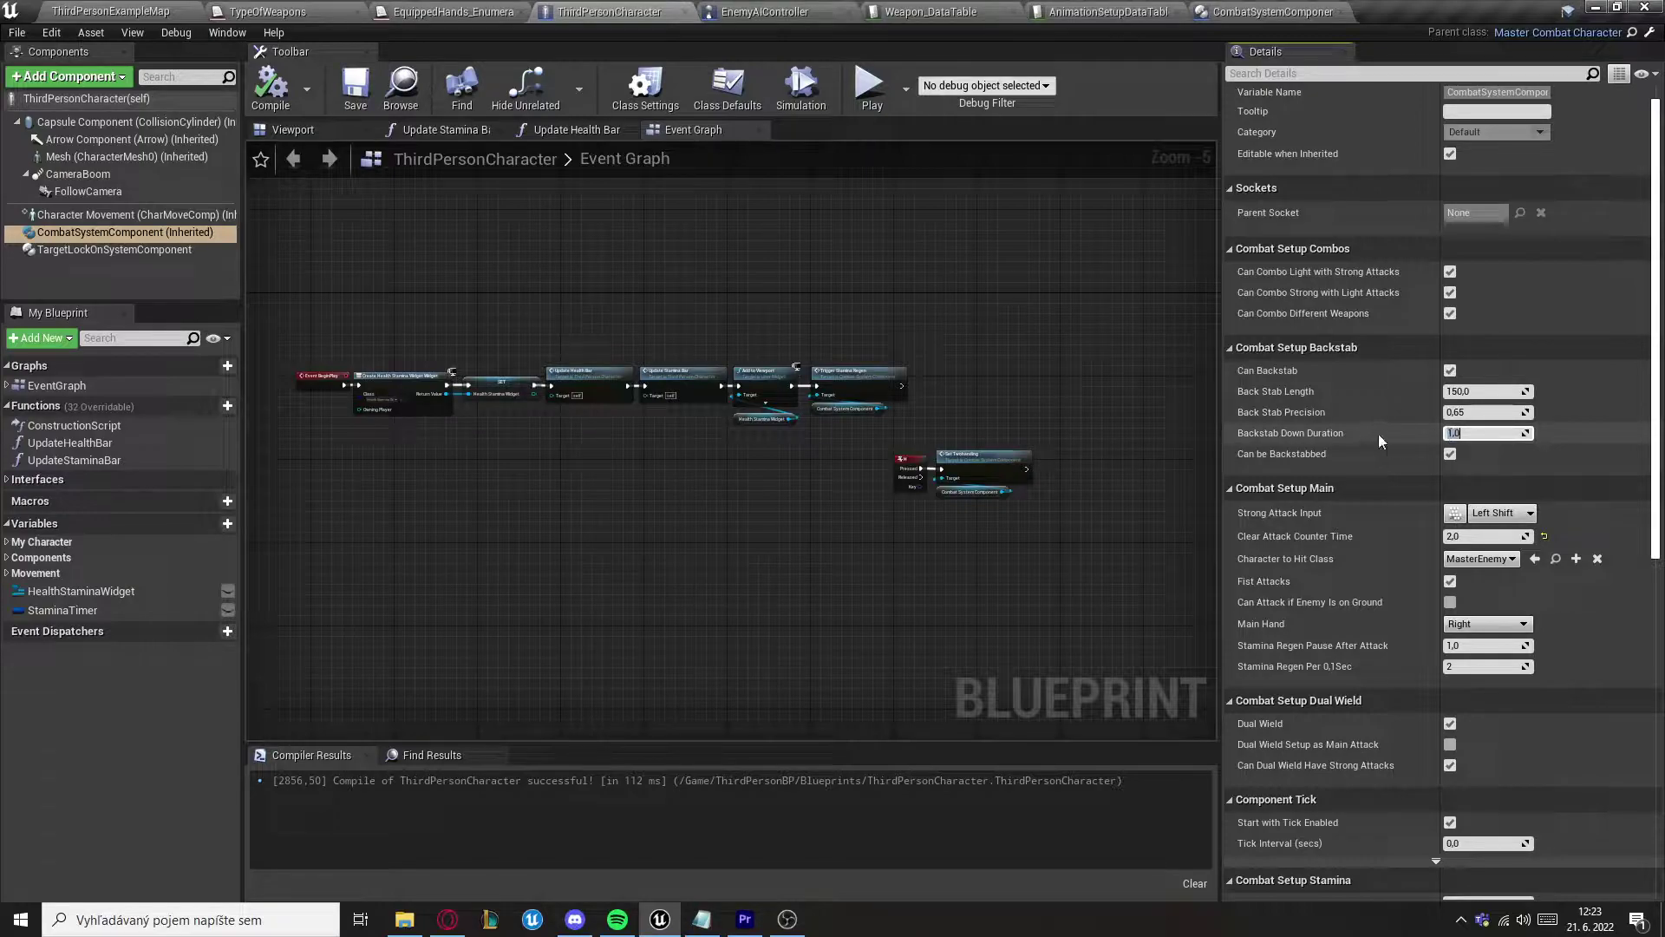
pyautogui.click(1378, 434)
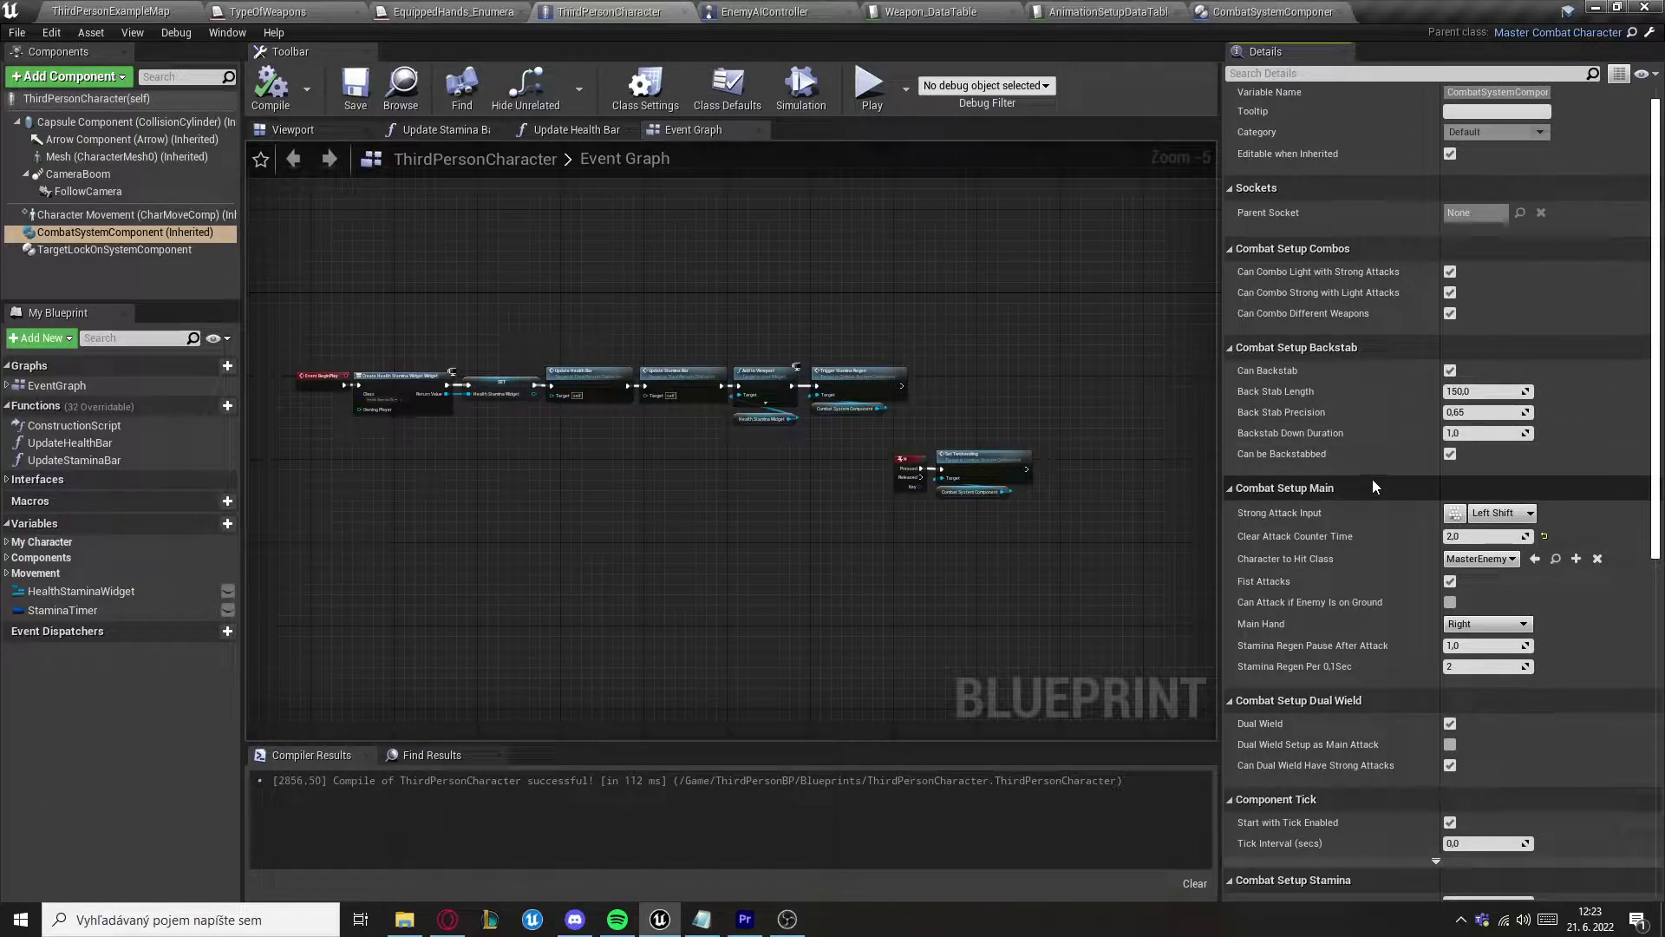
# Step: Examine the Combat Setup Main settings, including the choices for Character to Hit Class and Main Hand
pyautogui.scroll(-2, 1372, 479)
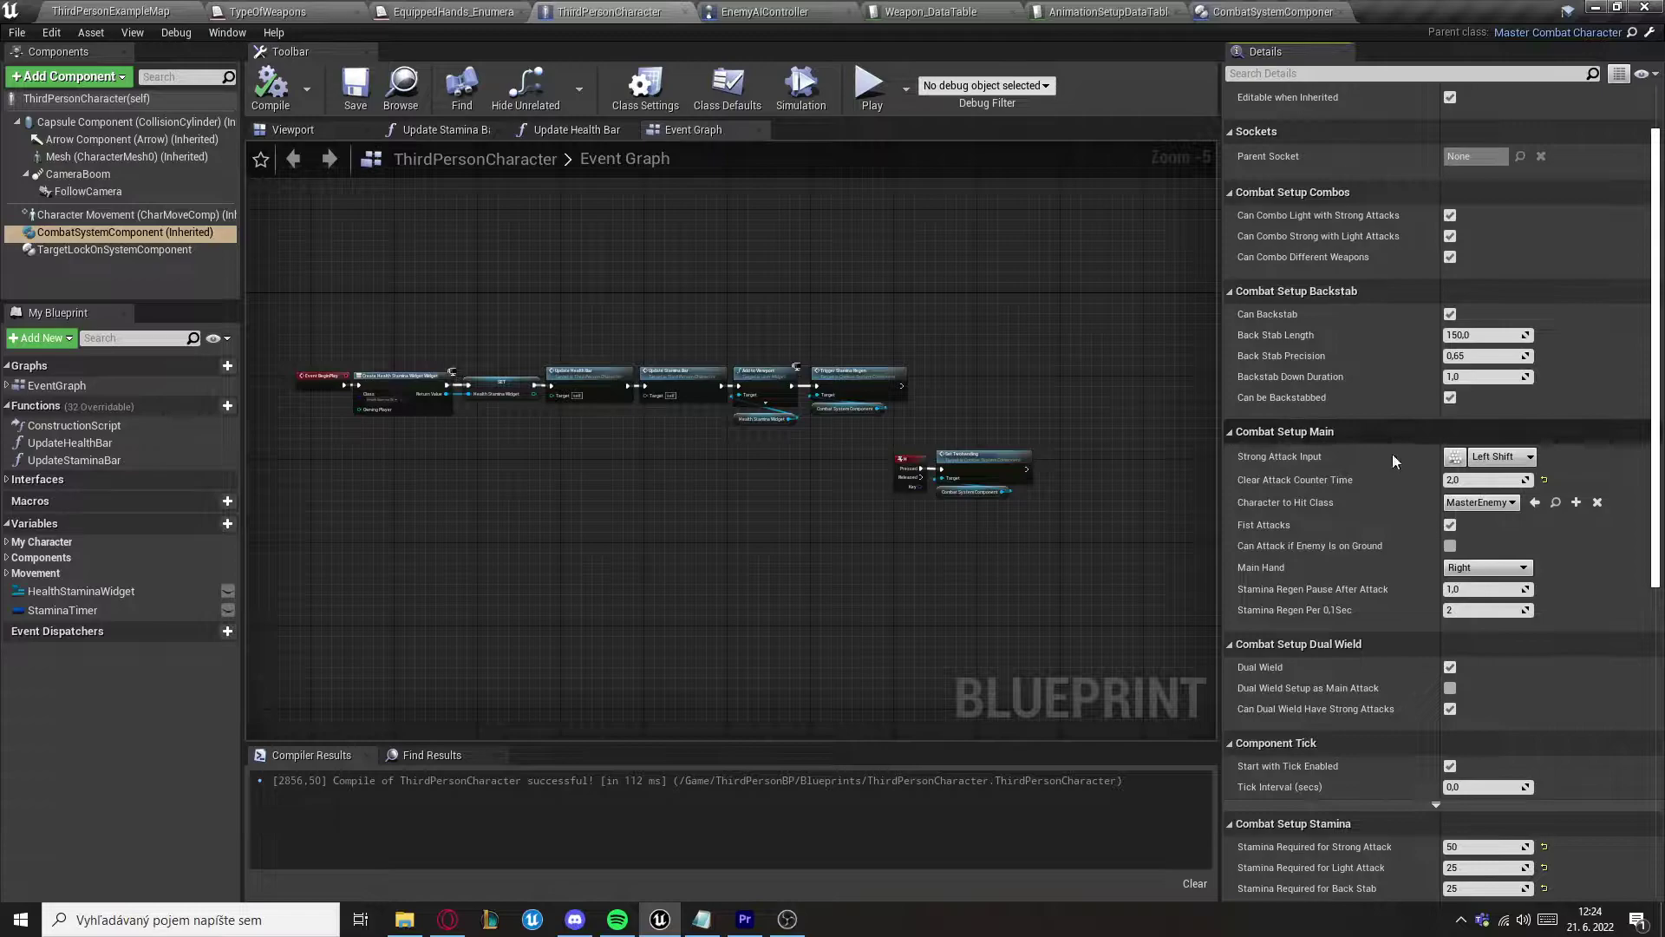
pyautogui.scroll(-2, 1392, 454)
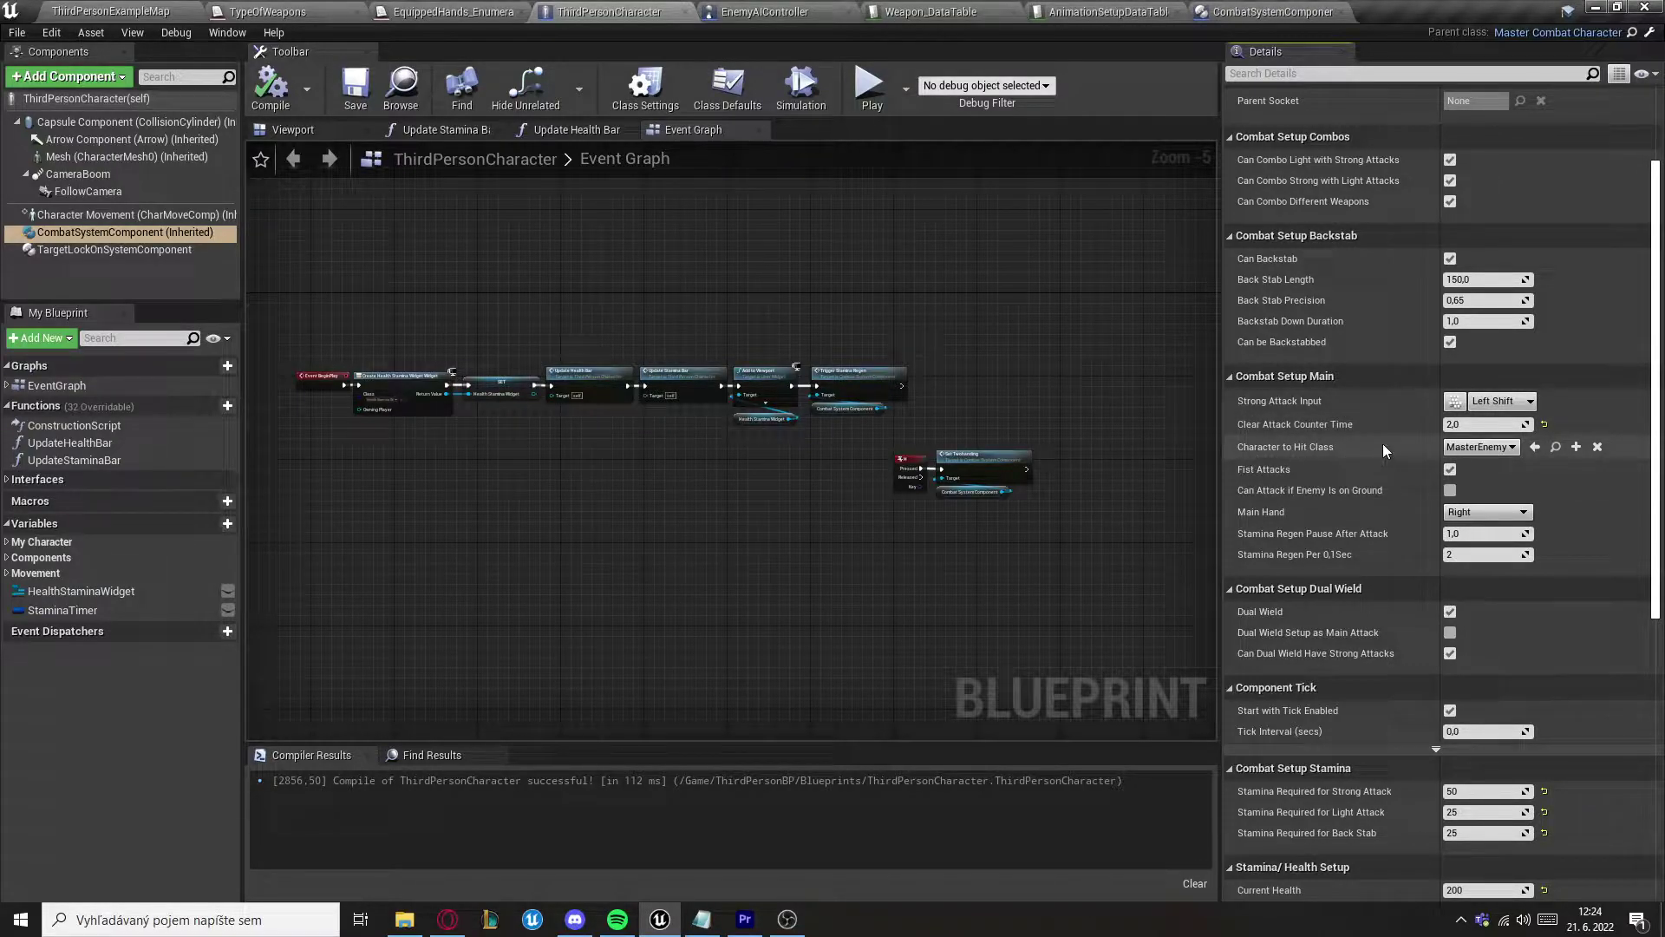
pyautogui.click(1467, 448)
pyautogui.click(1464, 449)
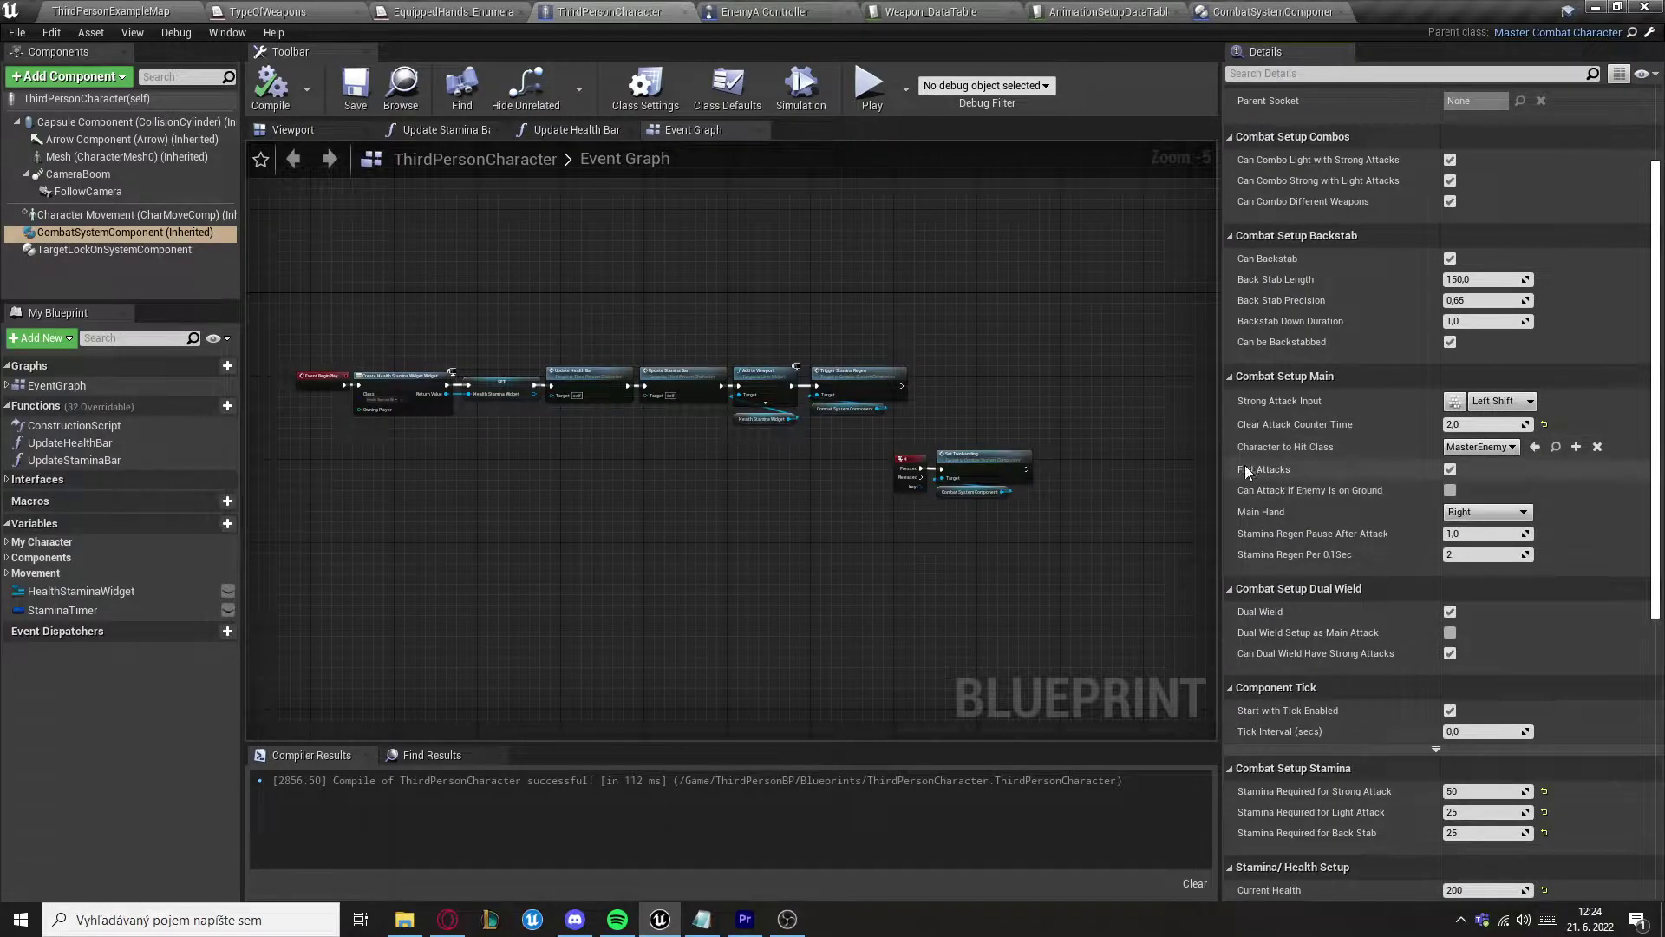
pyautogui.scroll(-2, 1456, 470)
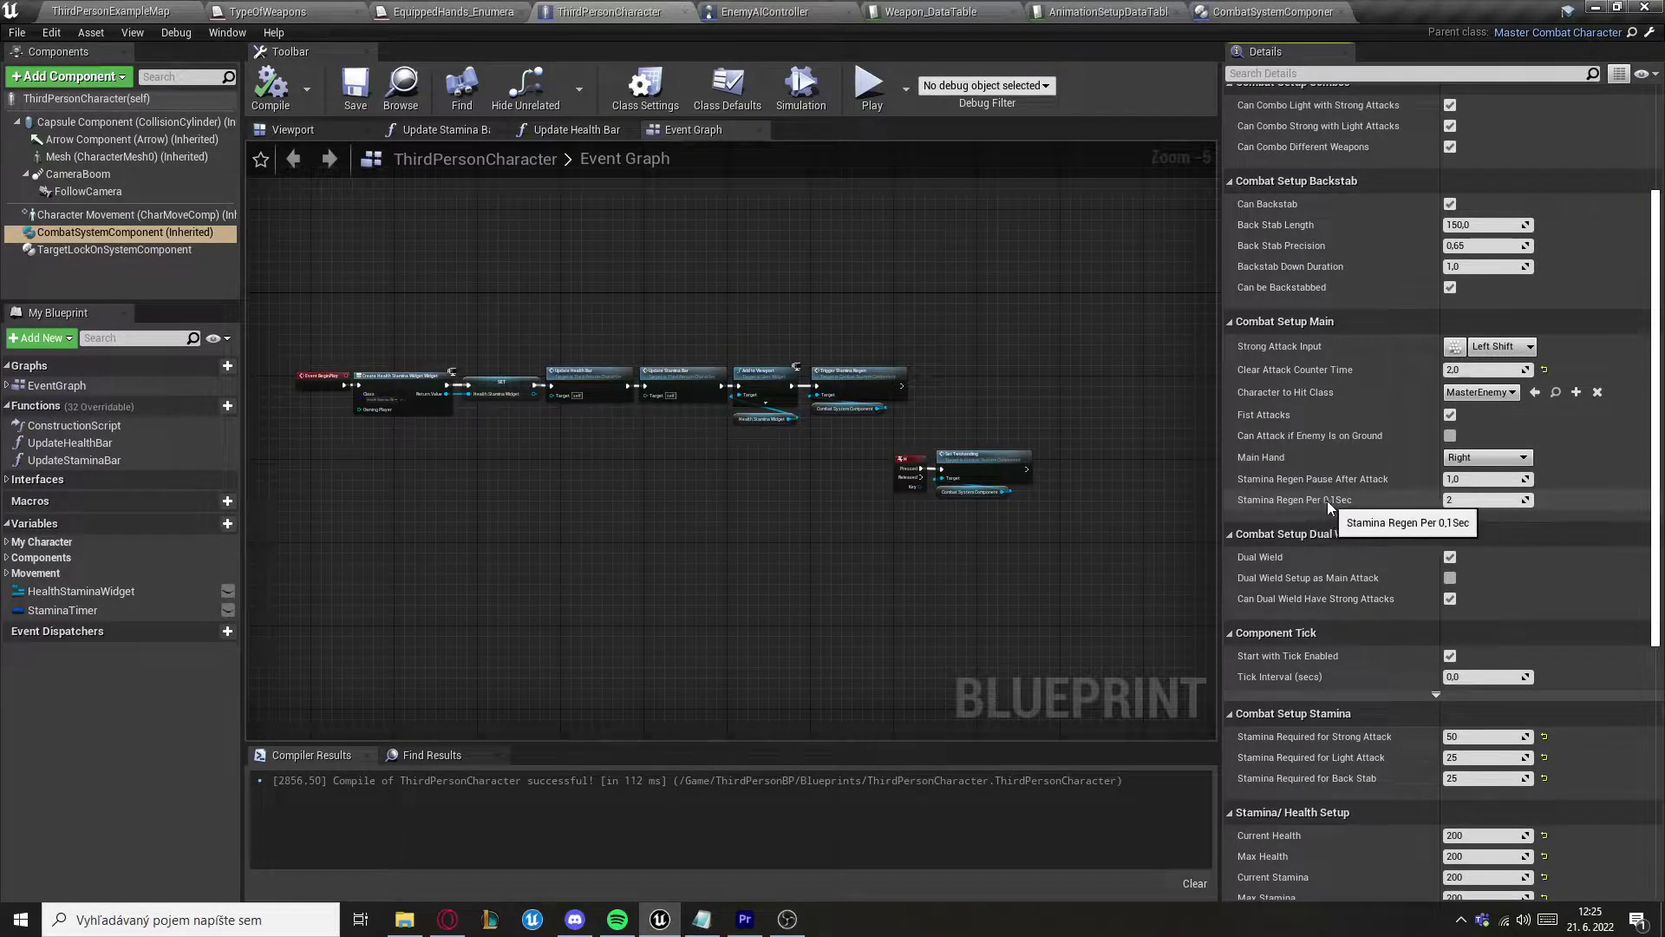
pyautogui.scroll(-2, 1341, 444)
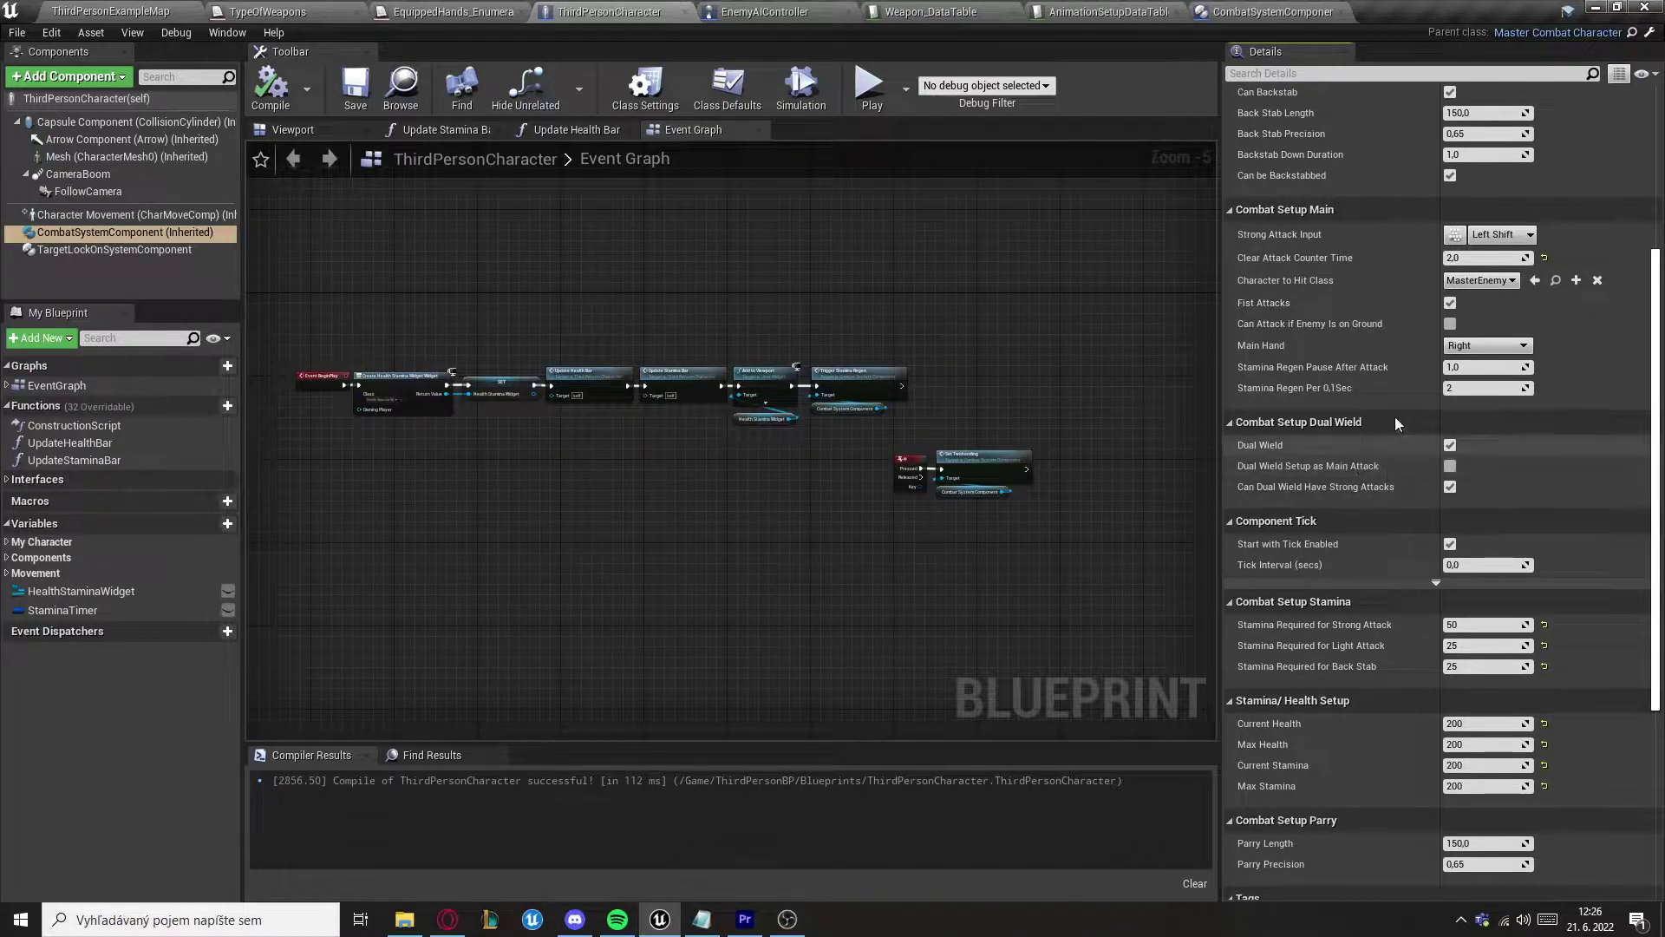
pyautogui.click(1453, 345)
pyautogui.click(1475, 371)
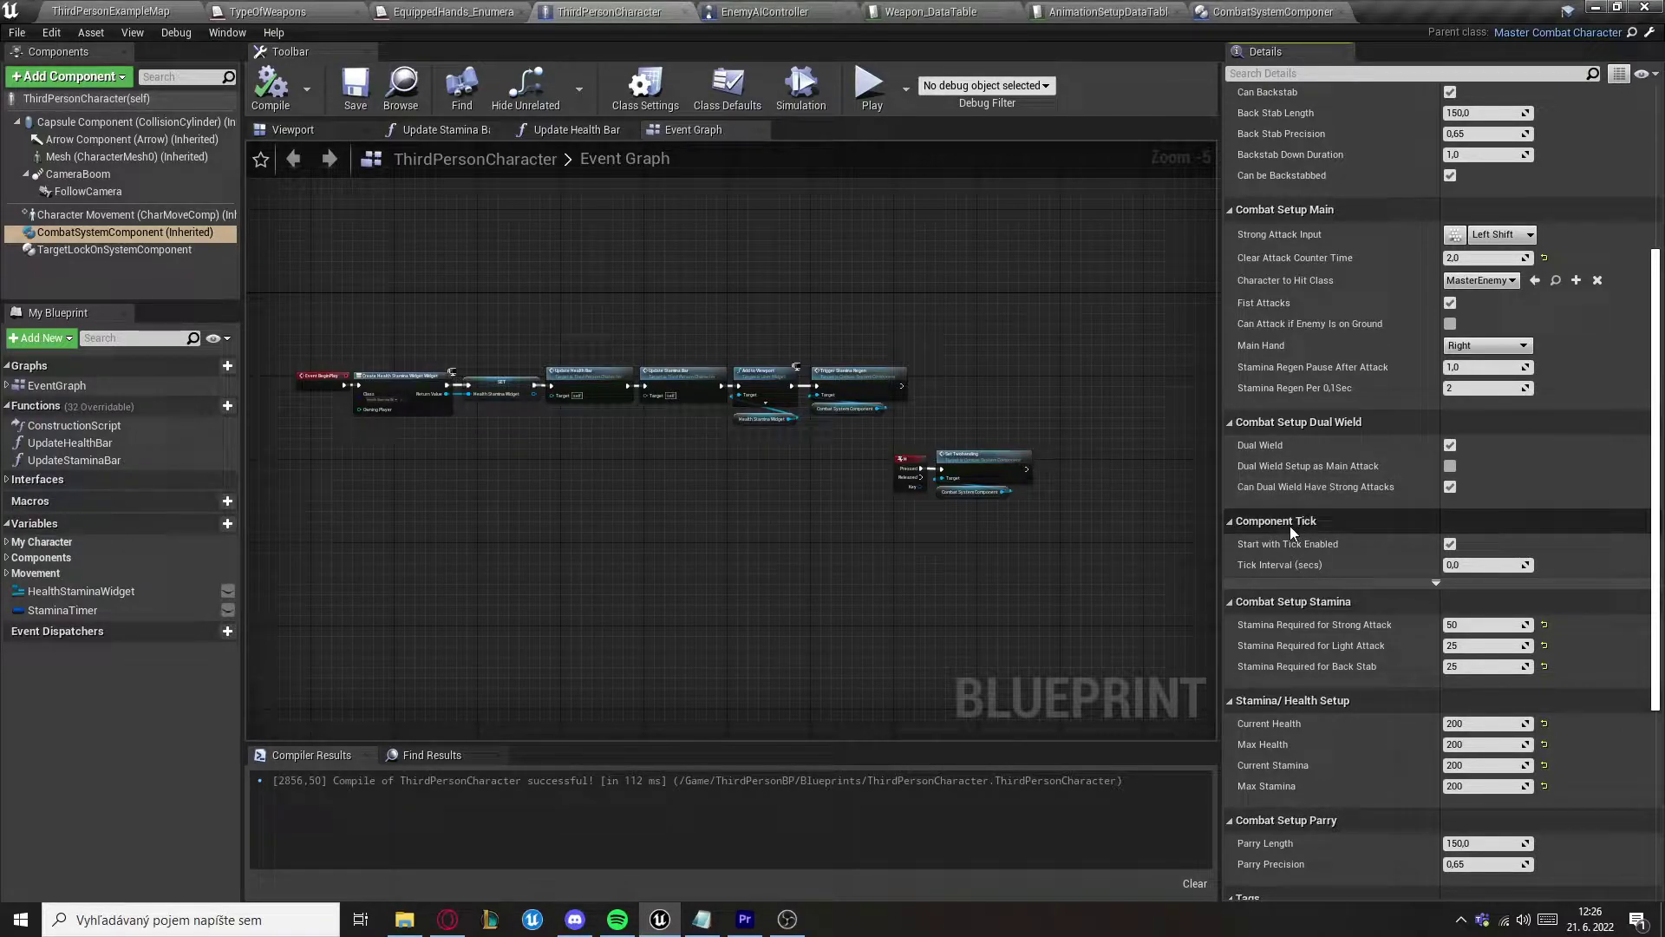
# Step: Review the component's stamina, health and parry settings, inspecting Parry Length and Parry Precision
pyautogui.scroll(-5, 1472, 536)
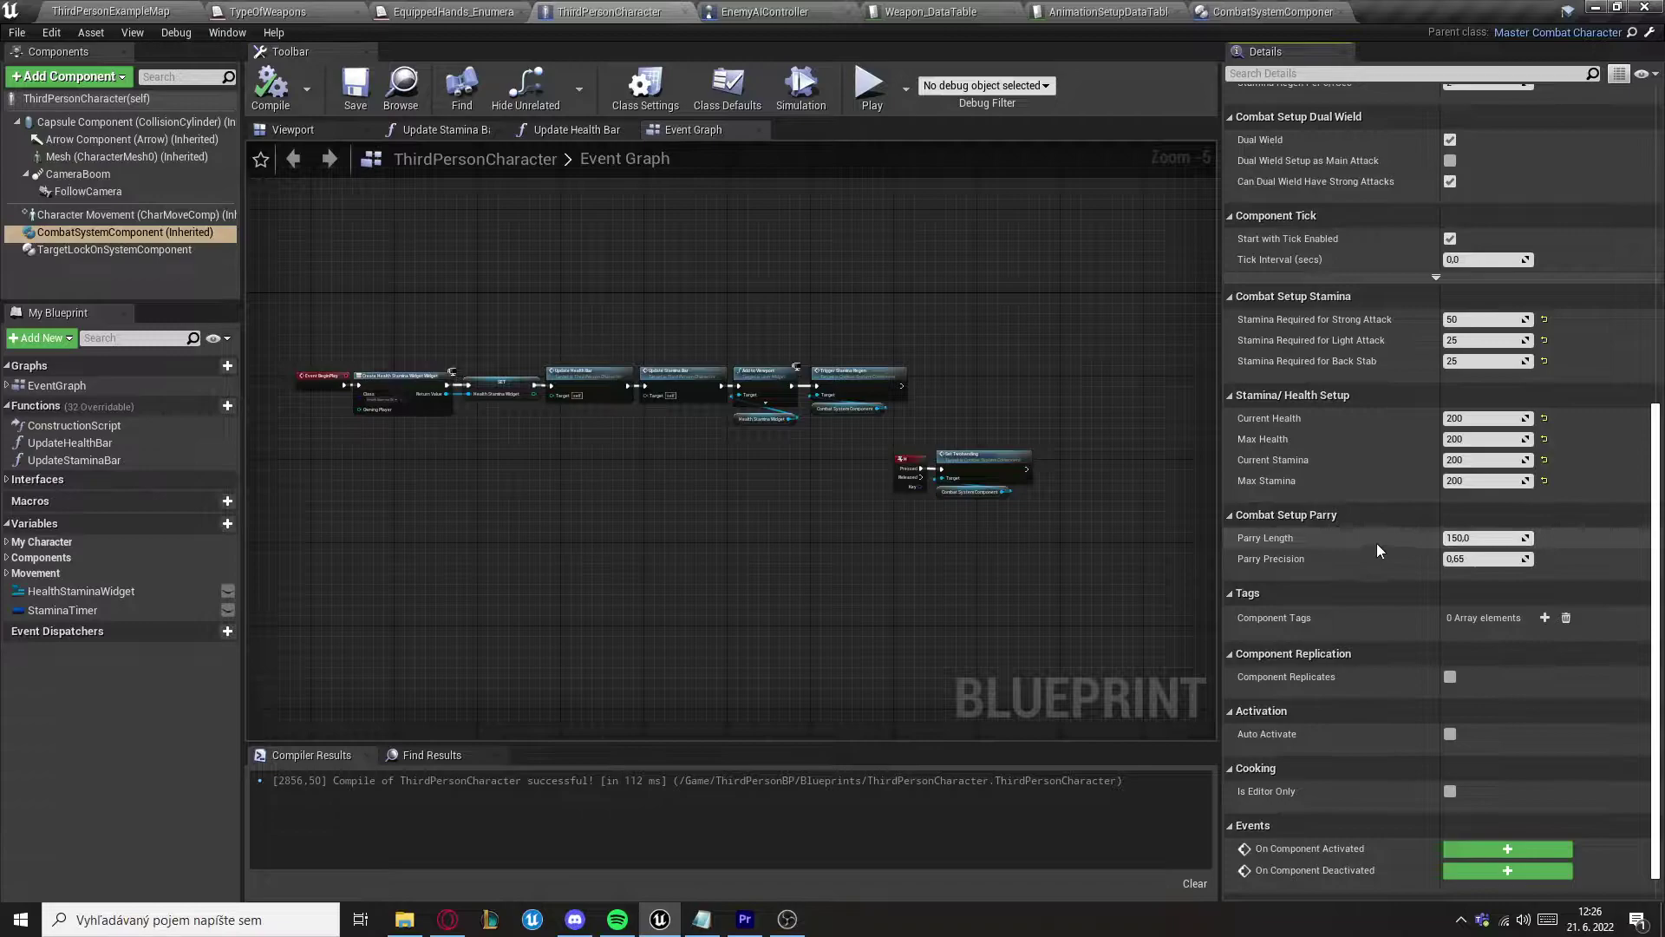
pyautogui.click(1468, 538)
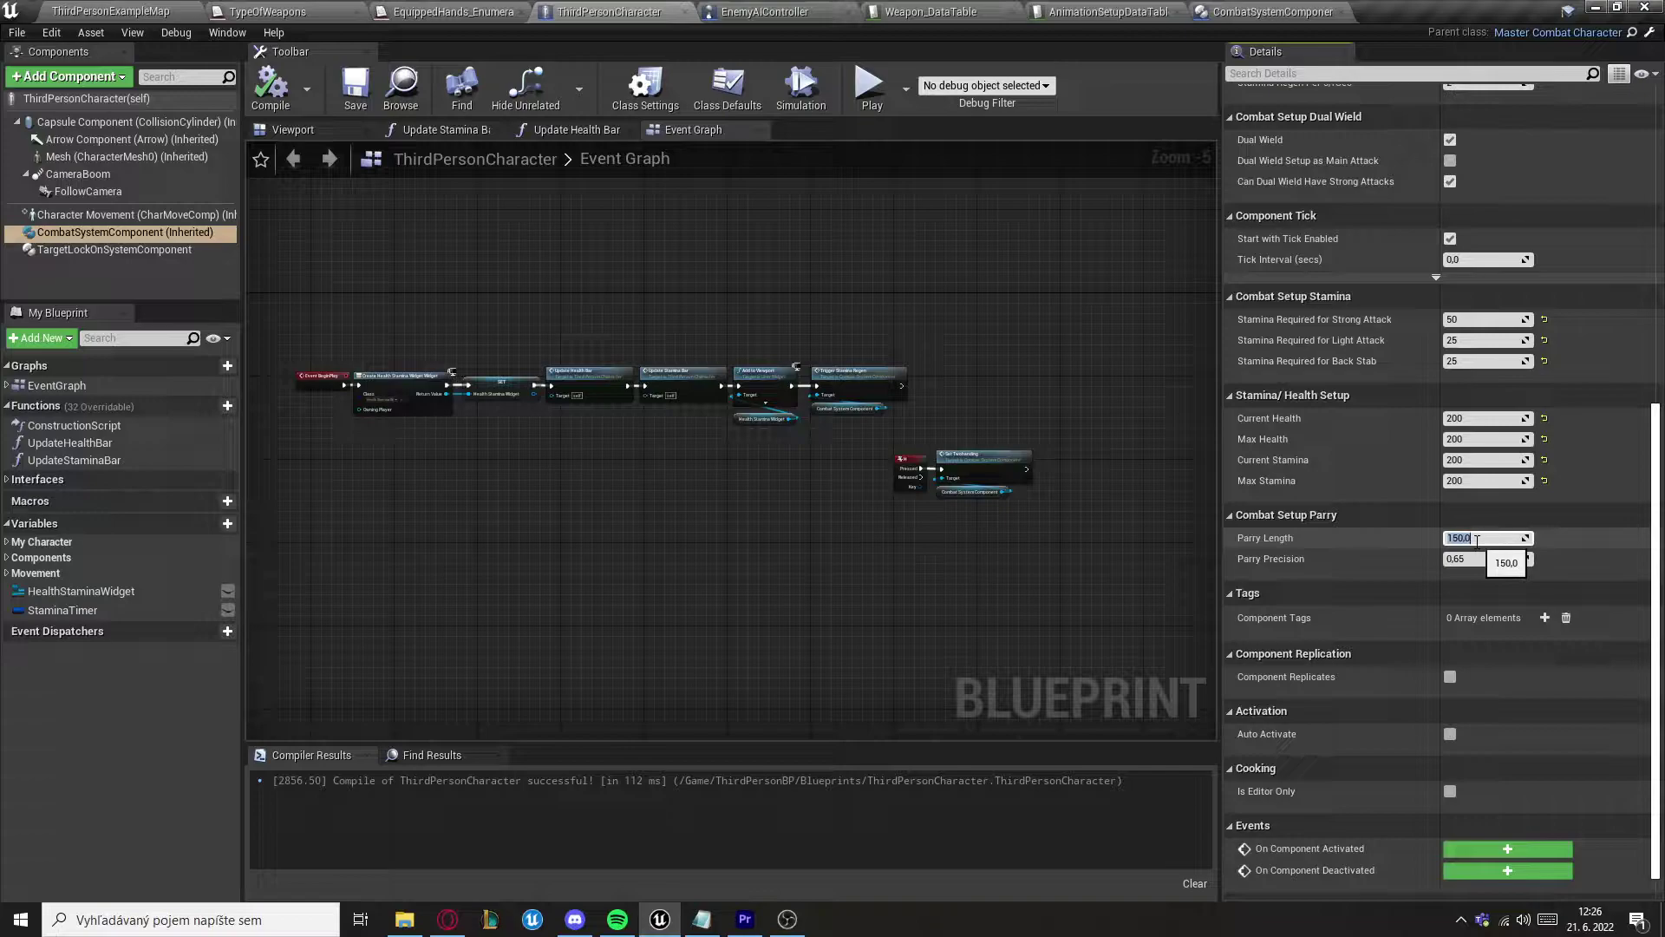
pyautogui.click(1476, 541)
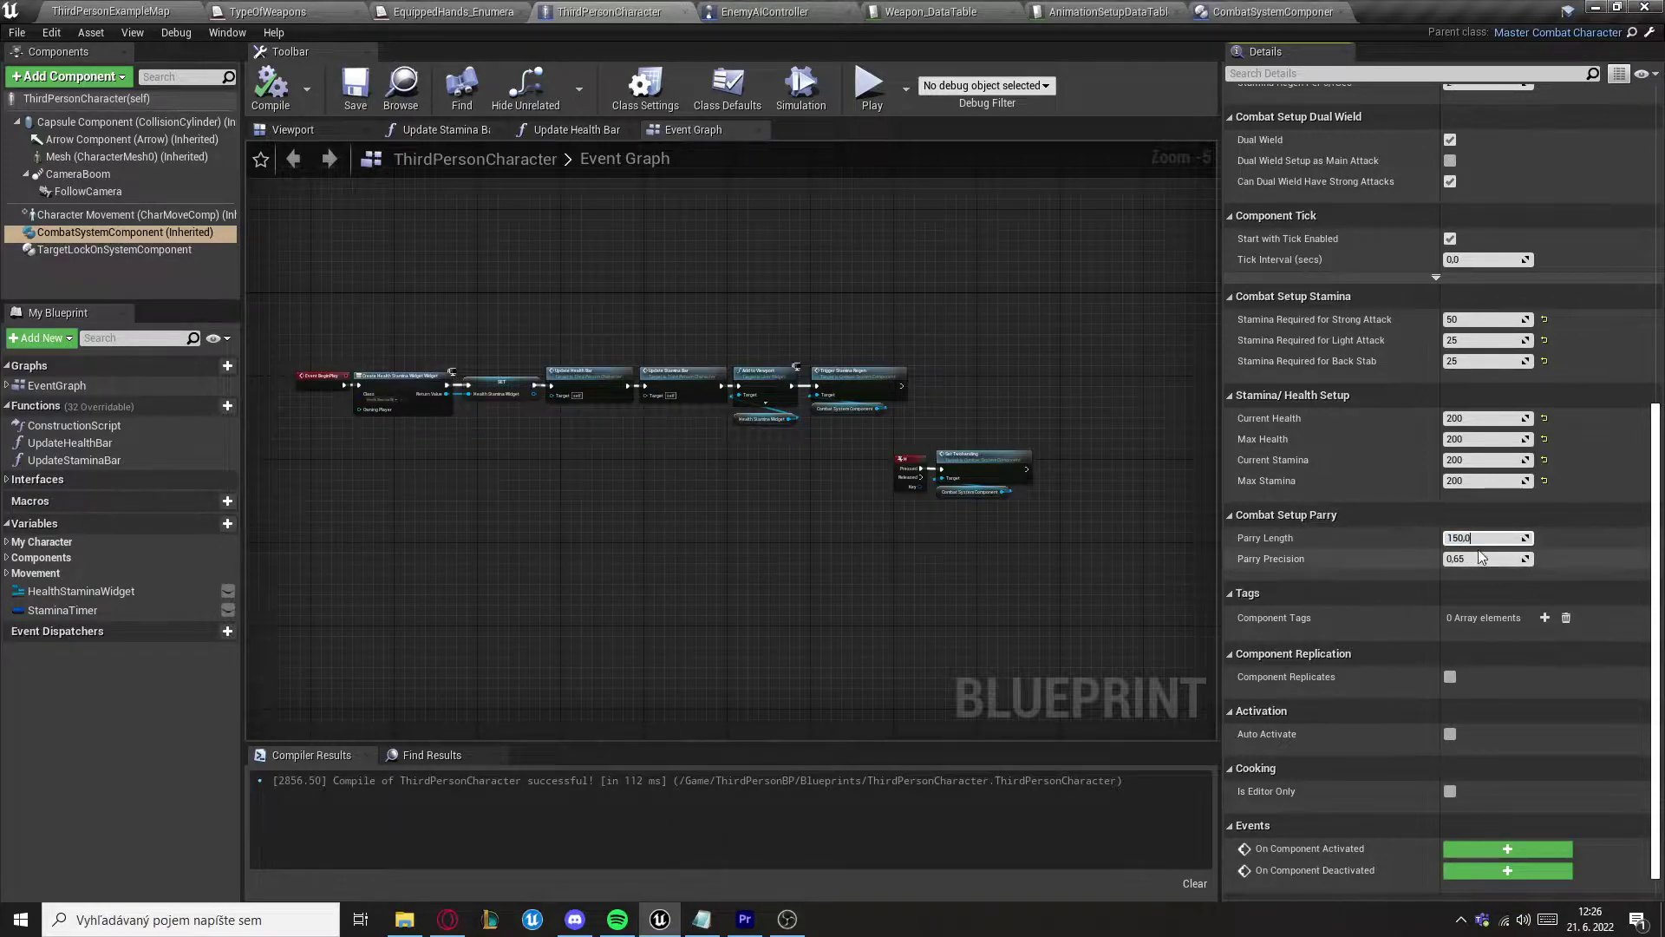
pyautogui.click(1474, 559)
pyautogui.scroll(2, 1483, 507)
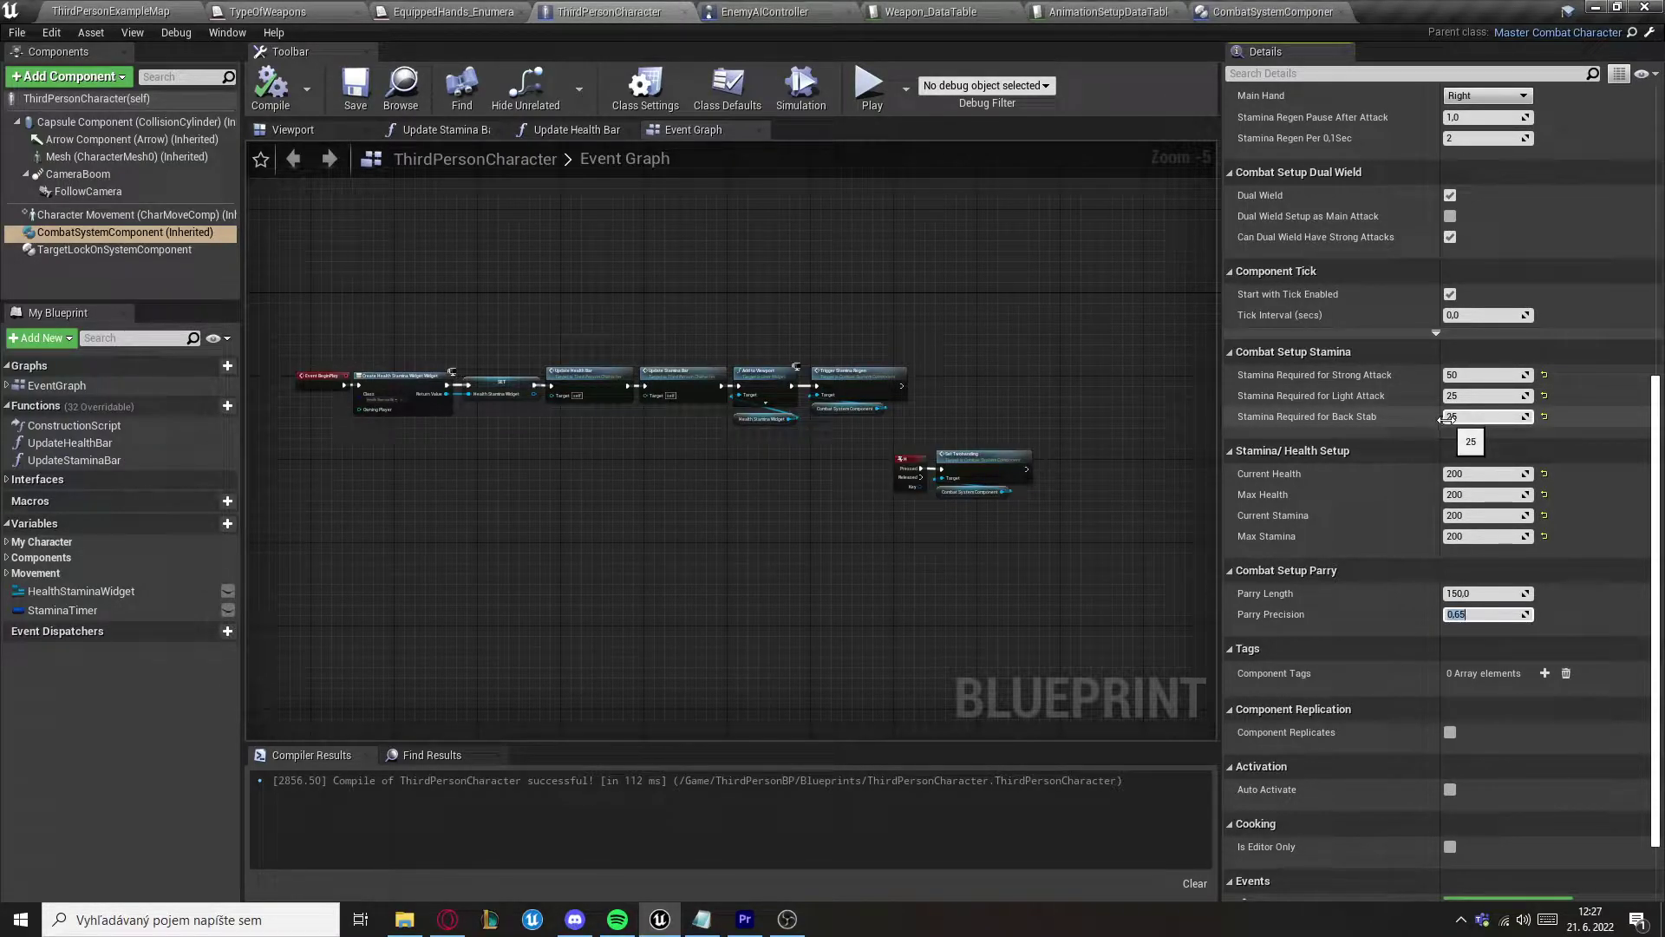
pyautogui.scroll(10, 1447, 418)
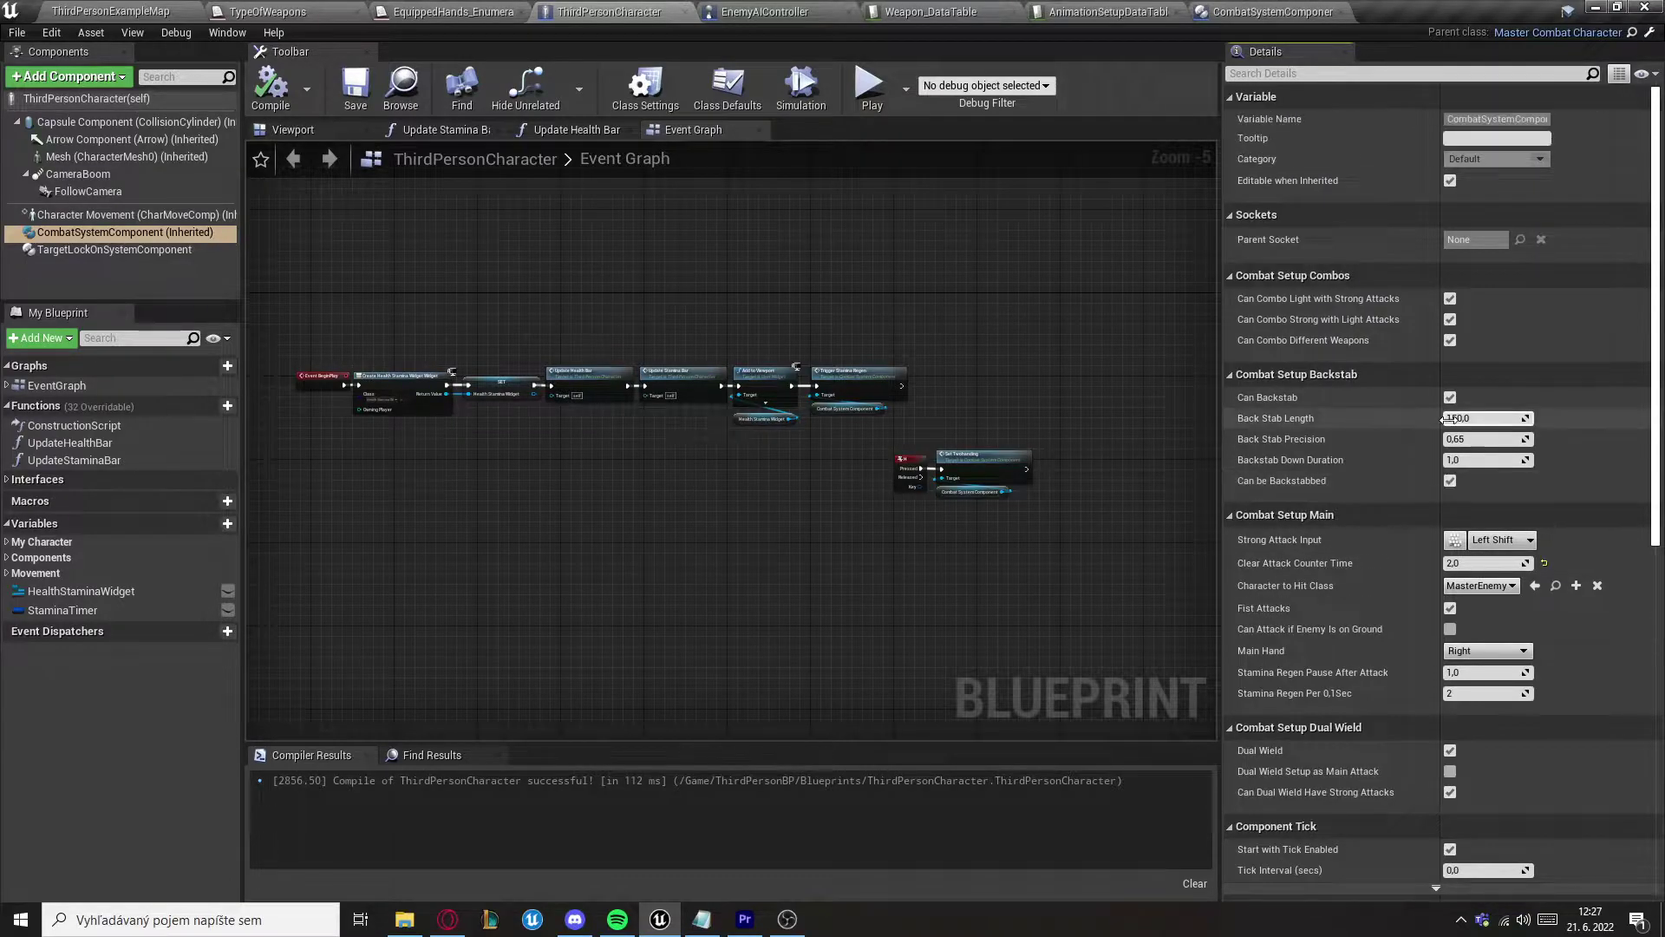
# Step: Select the TargetLockOnSystemComponent and examine its Lock on Setup, including the Target Lock on Class choices
pyautogui.click(118, 250)
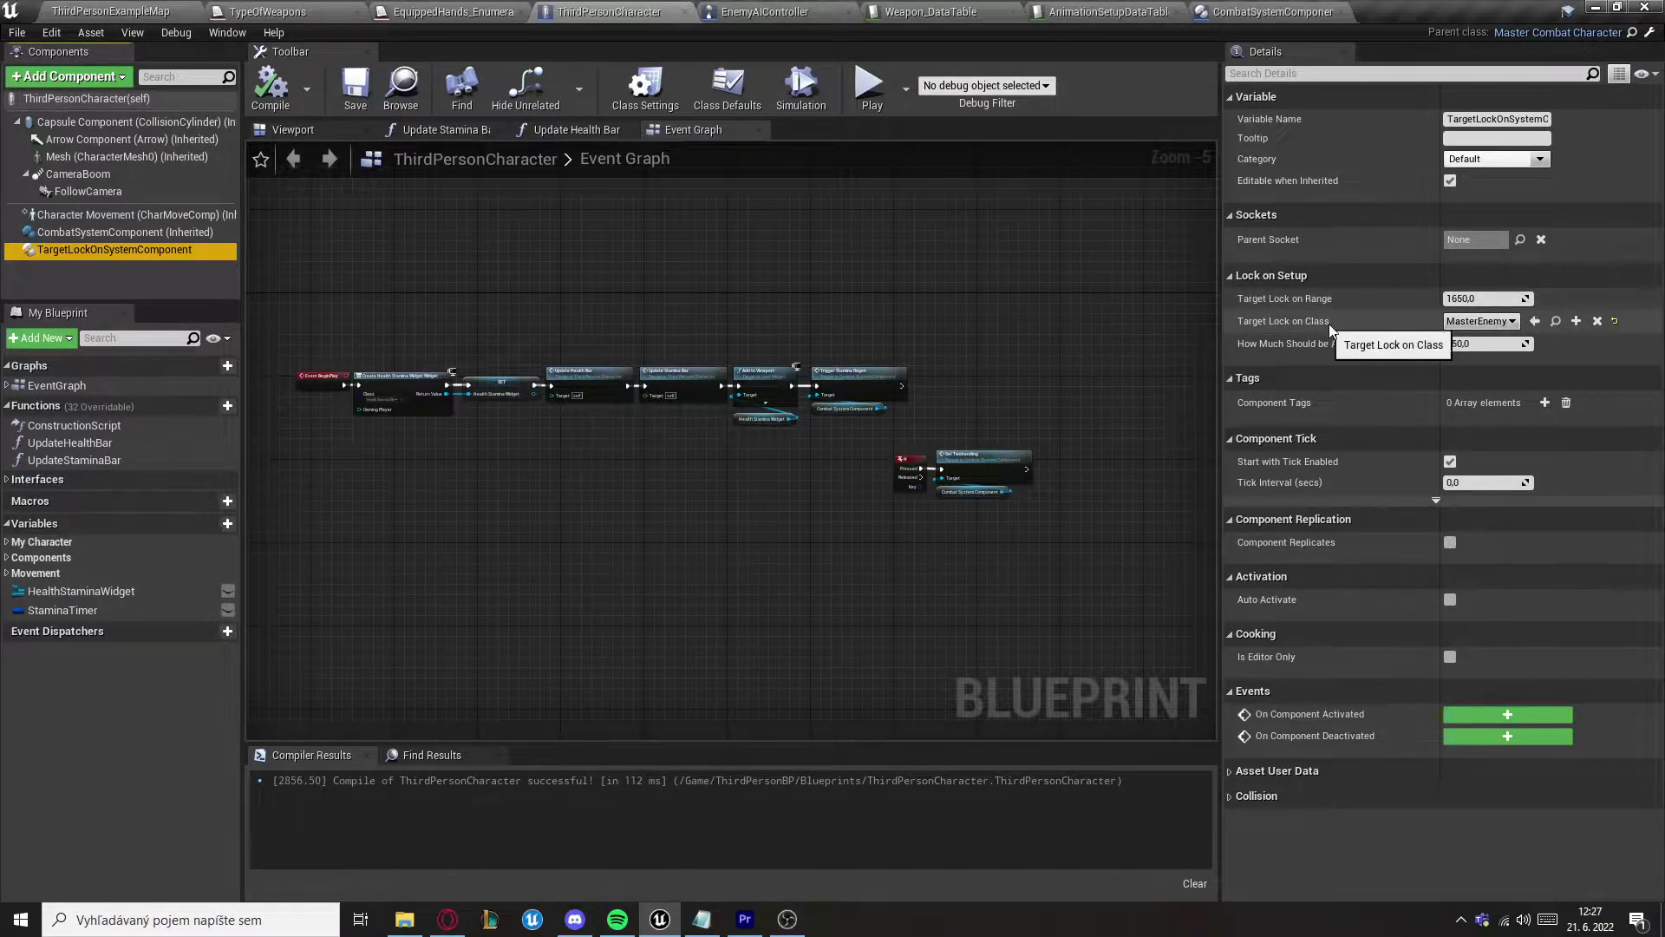
pyautogui.click(1462, 321)
pyautogui.click(1461, 320)
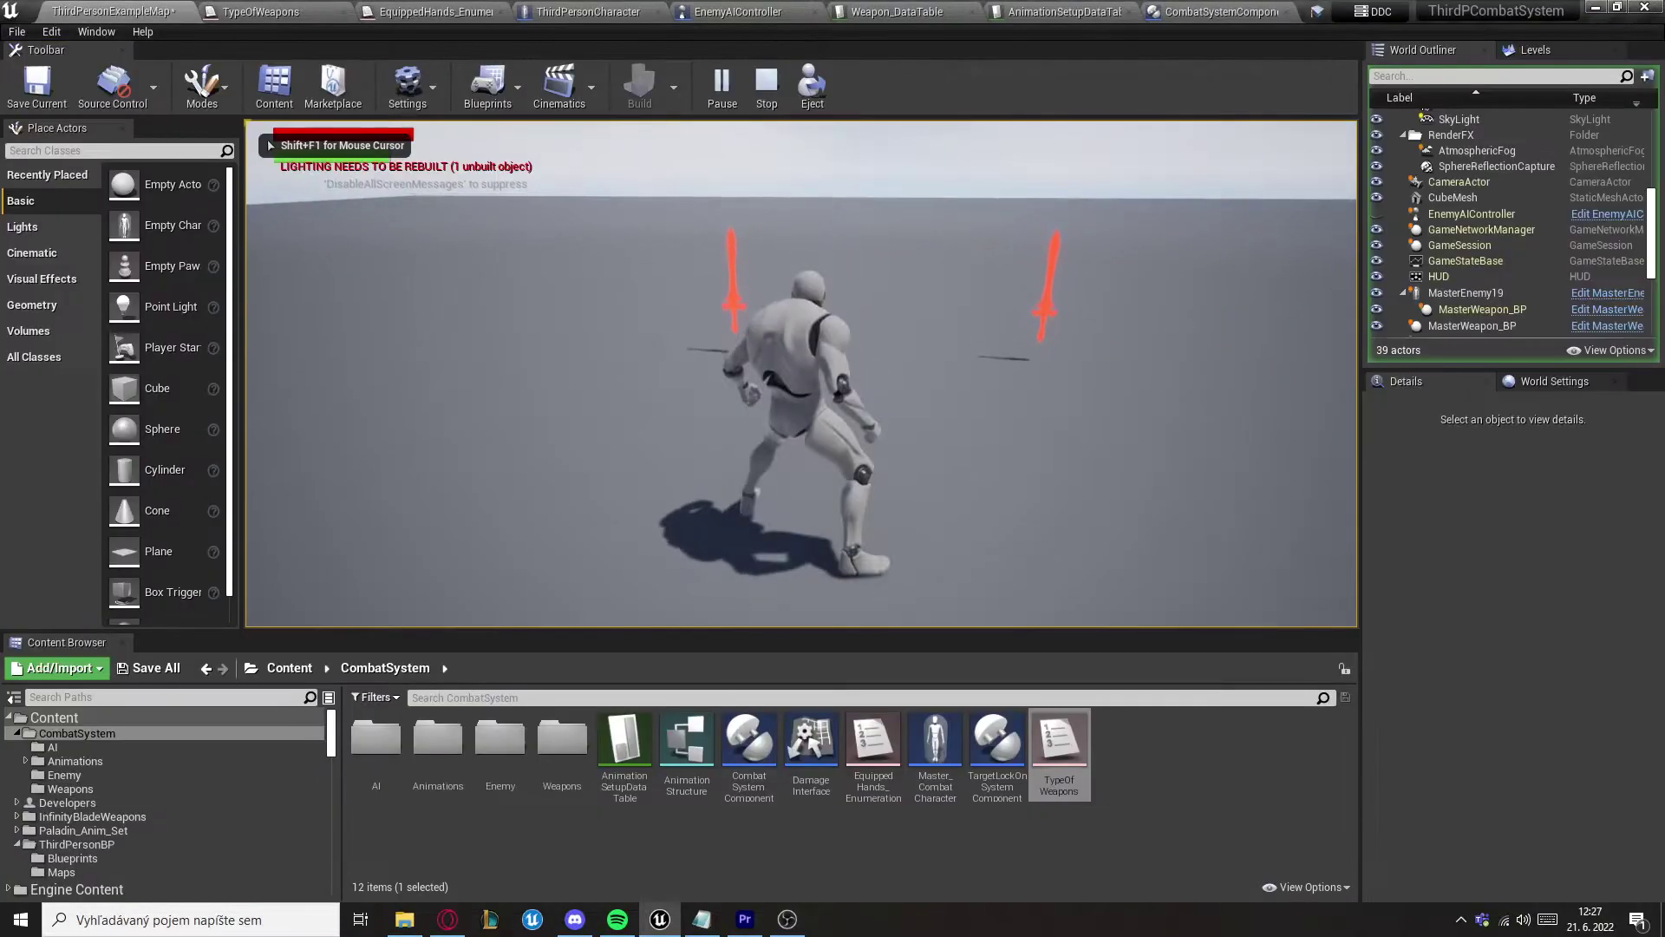
# Step: Play-test the unarmed fist attacks in ThirdPersonExampleMap, and walk the character up to a floating sword
pyautogui.press('w')
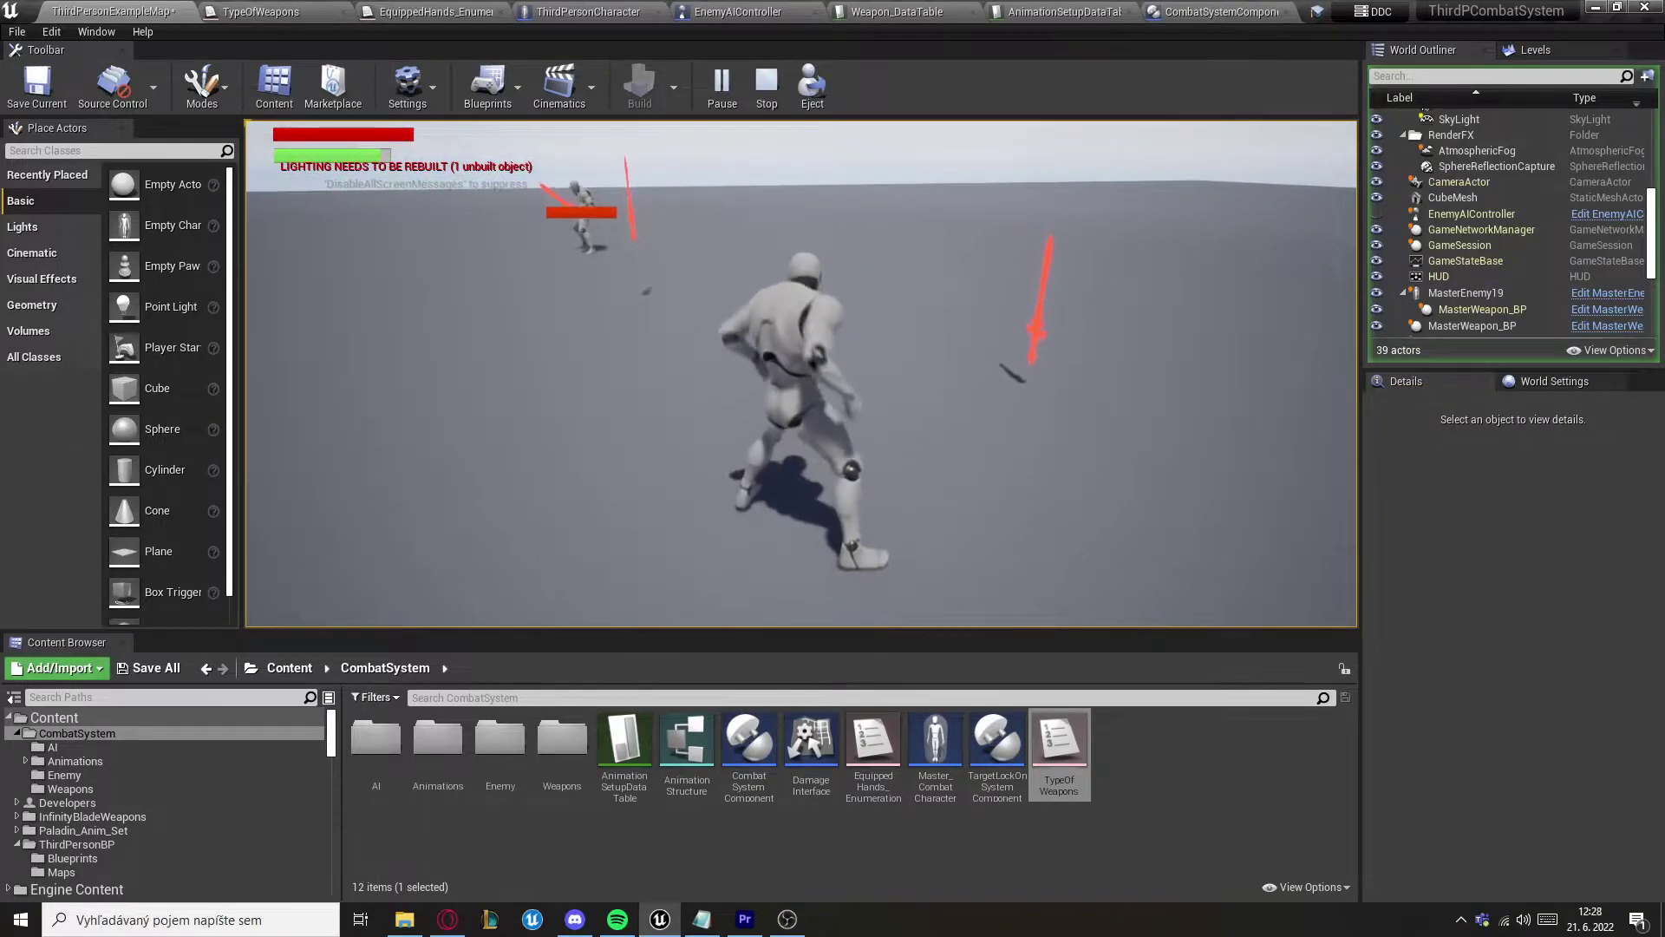
pyautogui.click(801, 373)
pyautogui.click(801, 373)
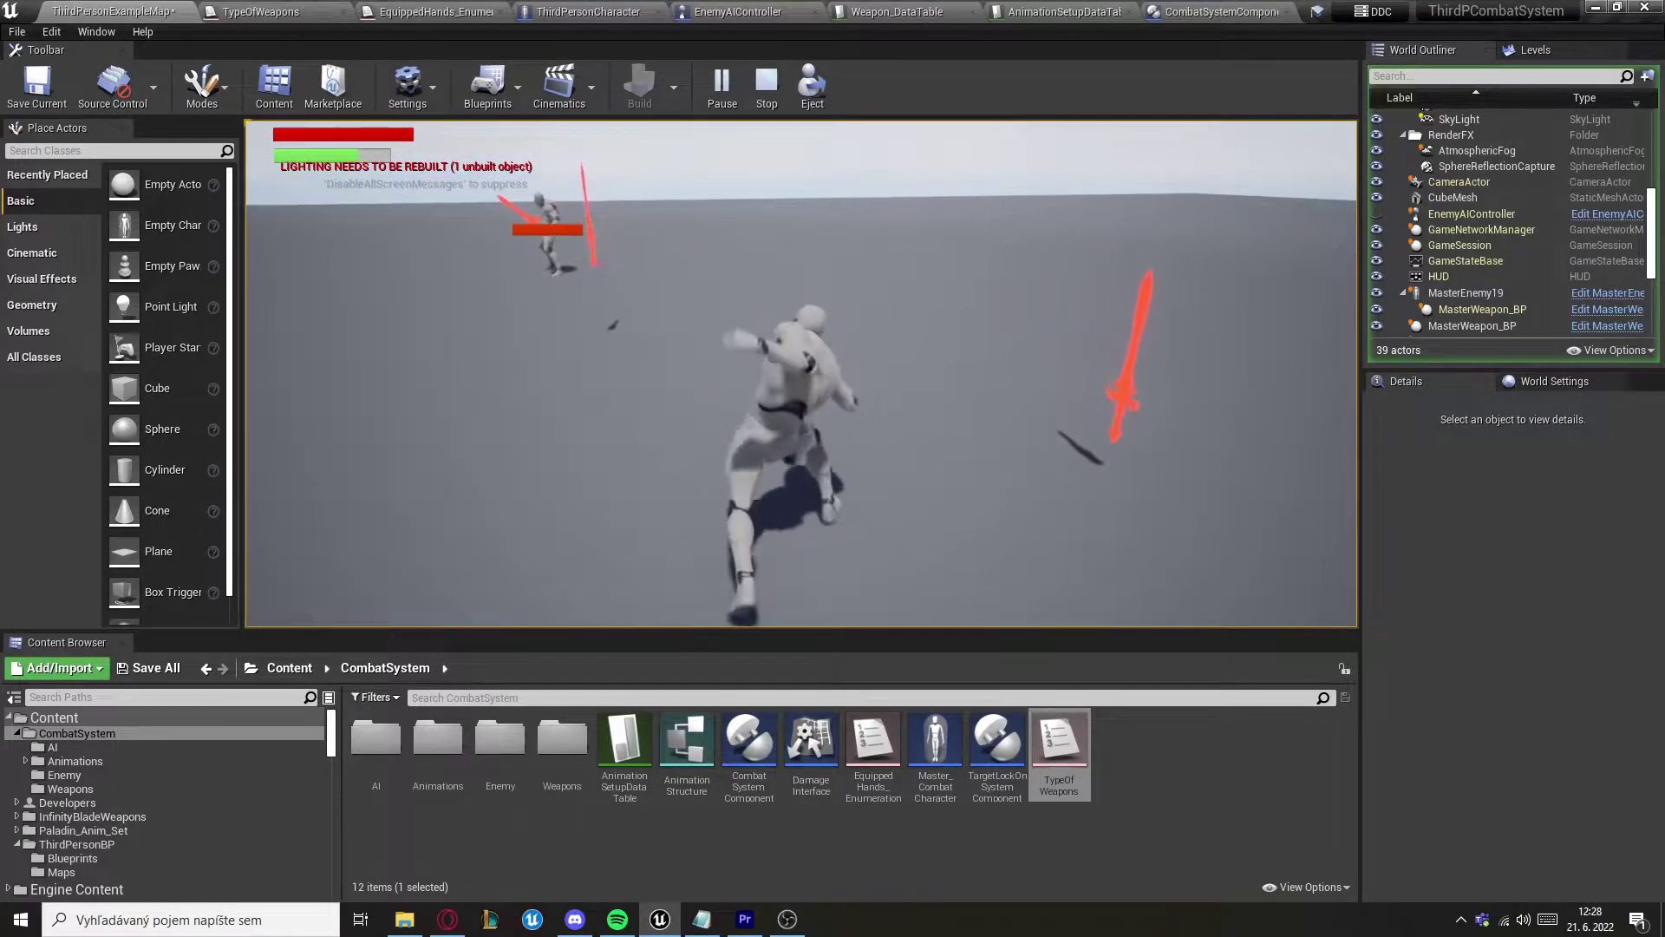
pyautogui.click(802, 373)
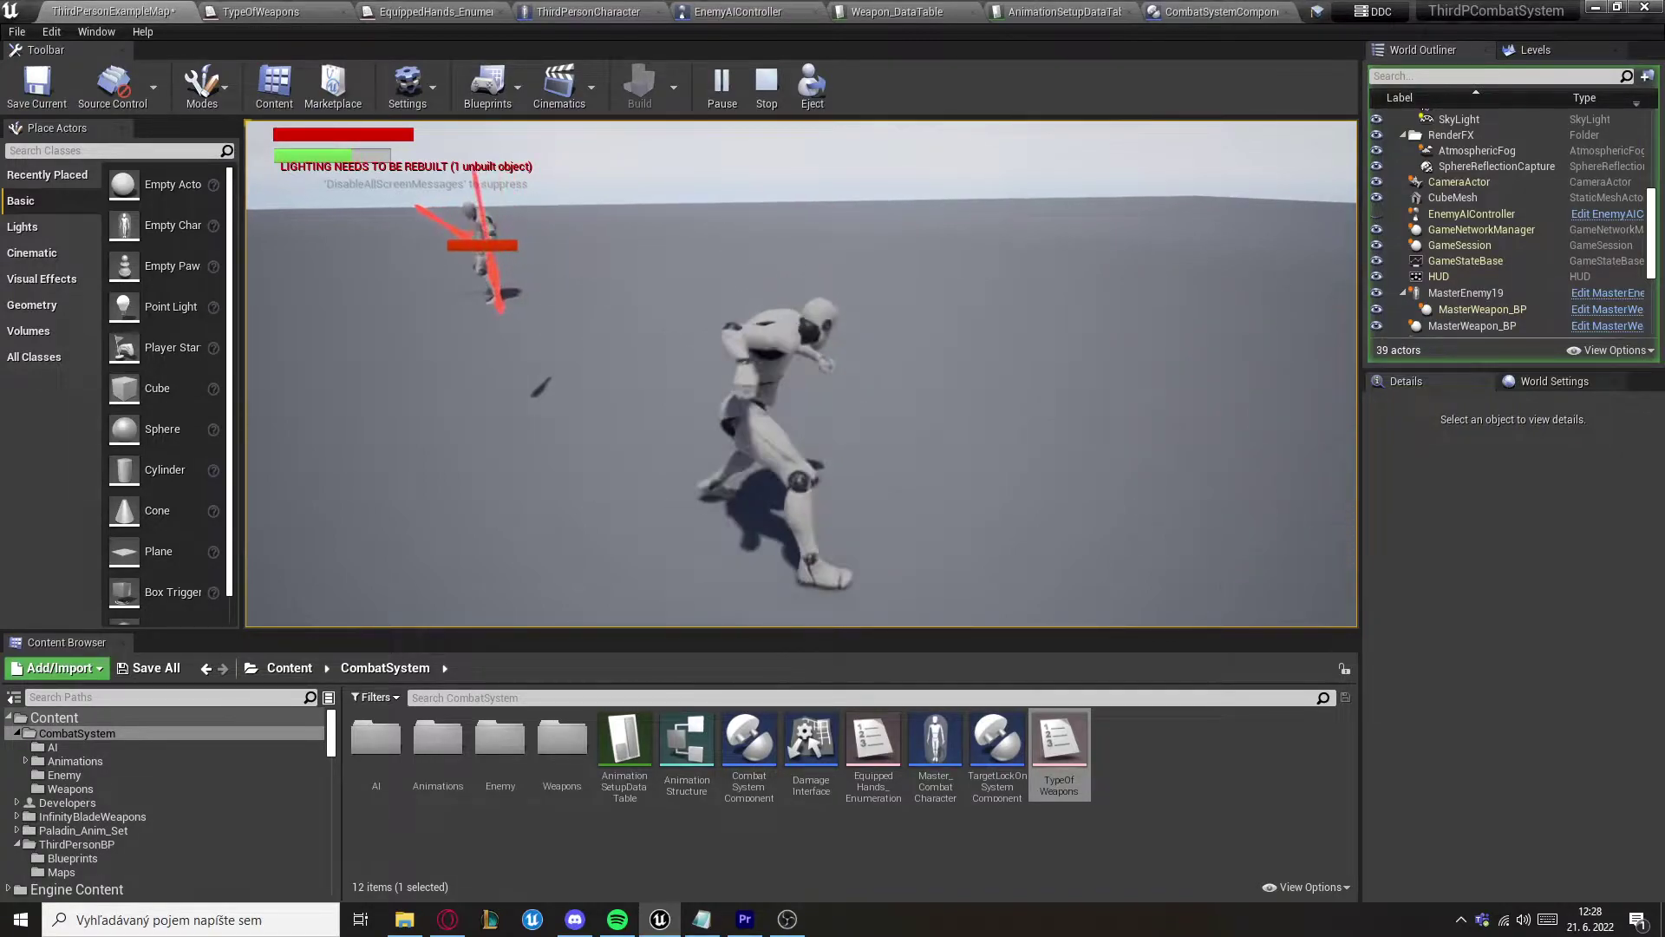
pyautogui.press('w')
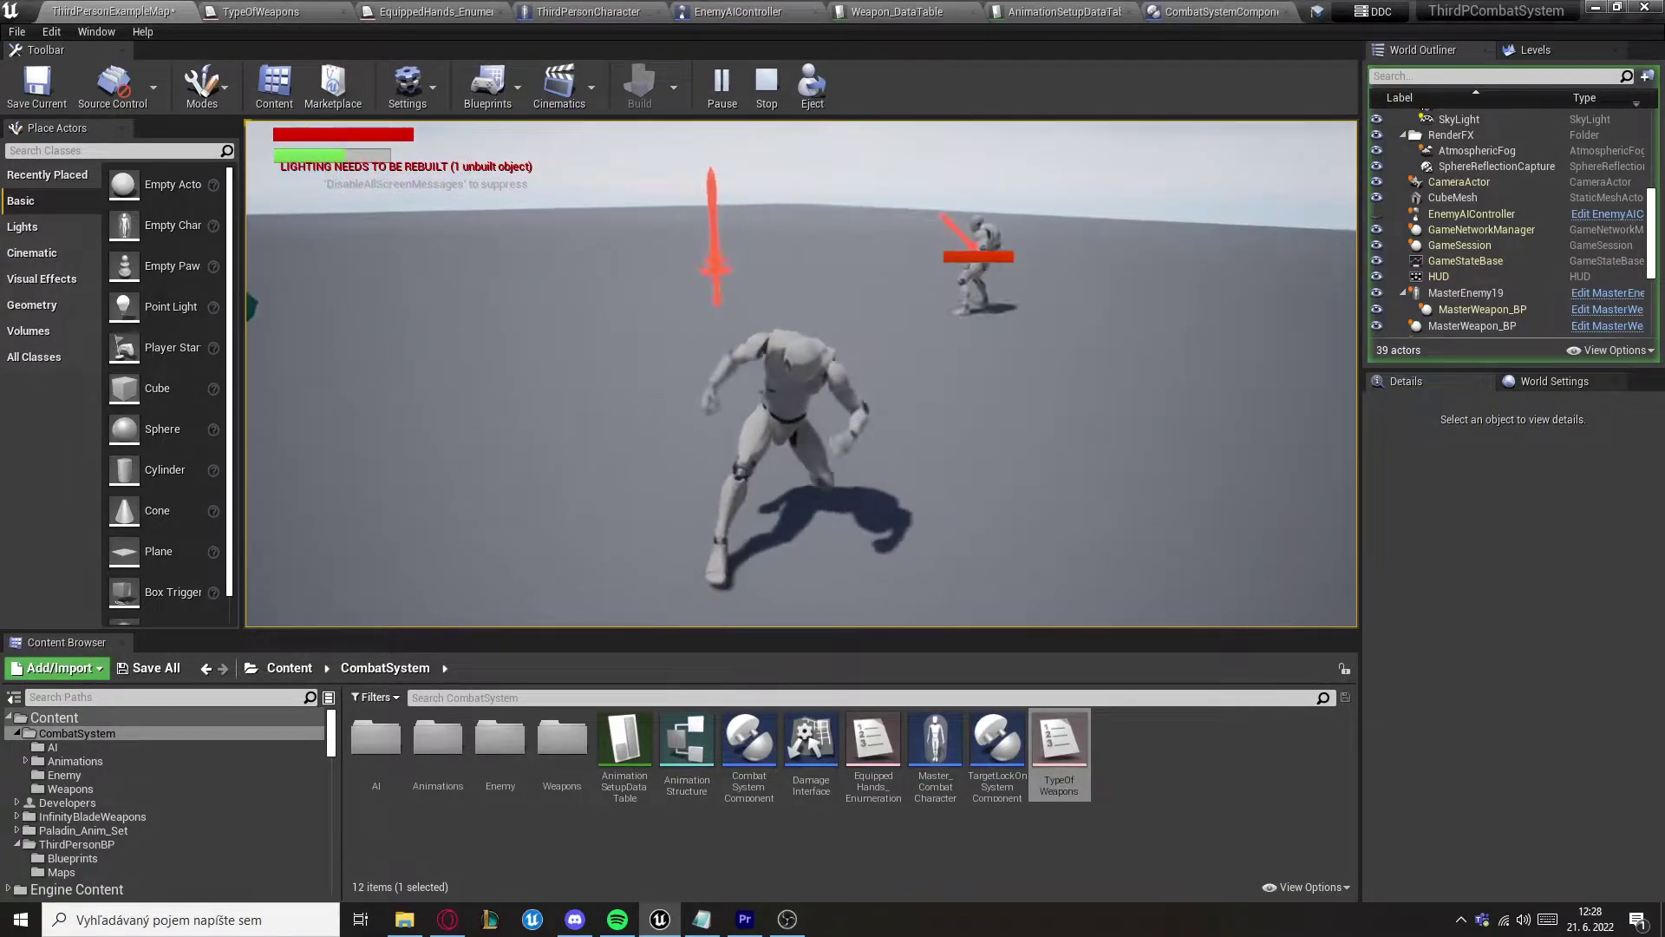
pyautogui.press('w')
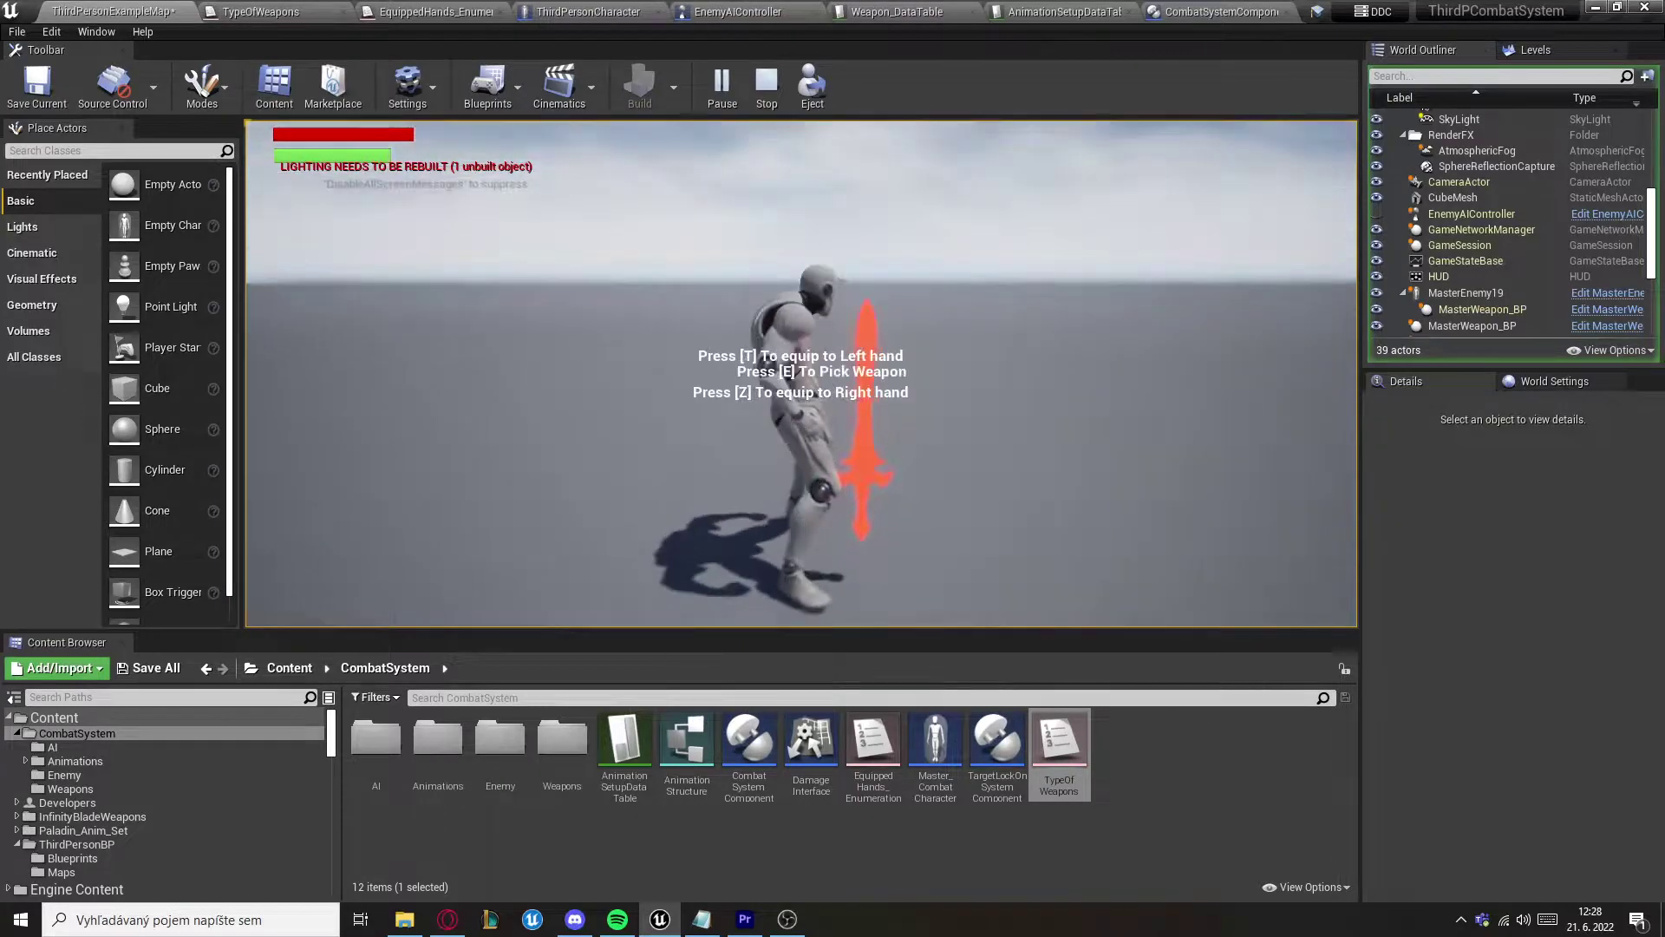
# Step: Equip the sword in the character's right hand and test its attacks near the enemy
pyautogui.press('space')
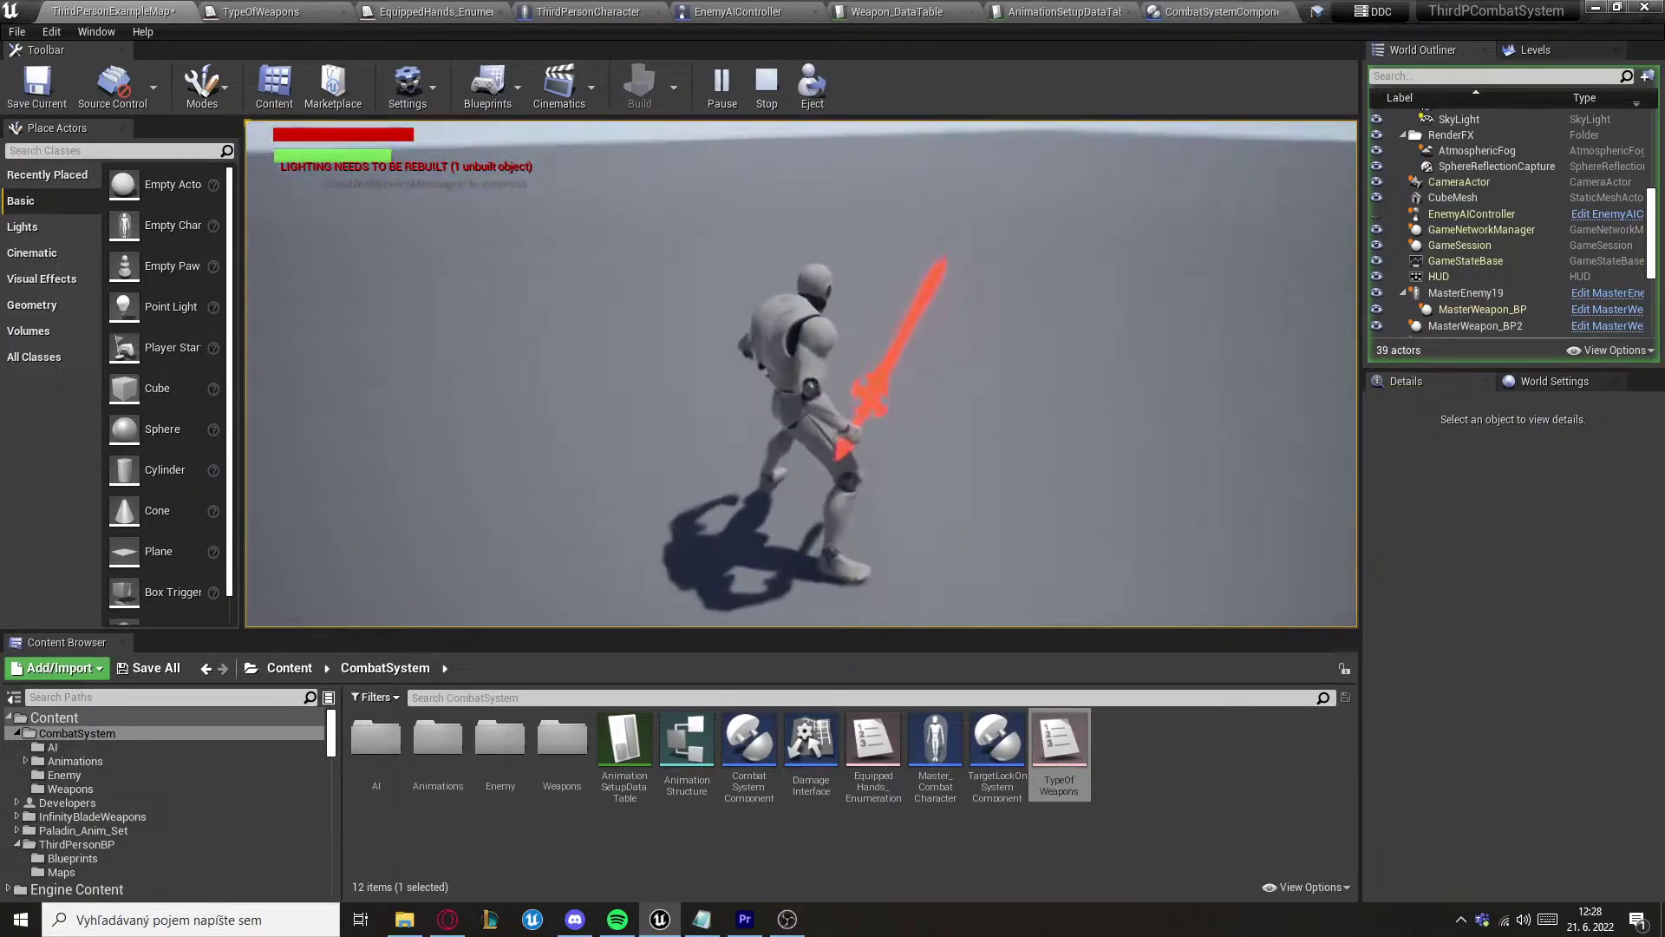
pyautogui.press('w')
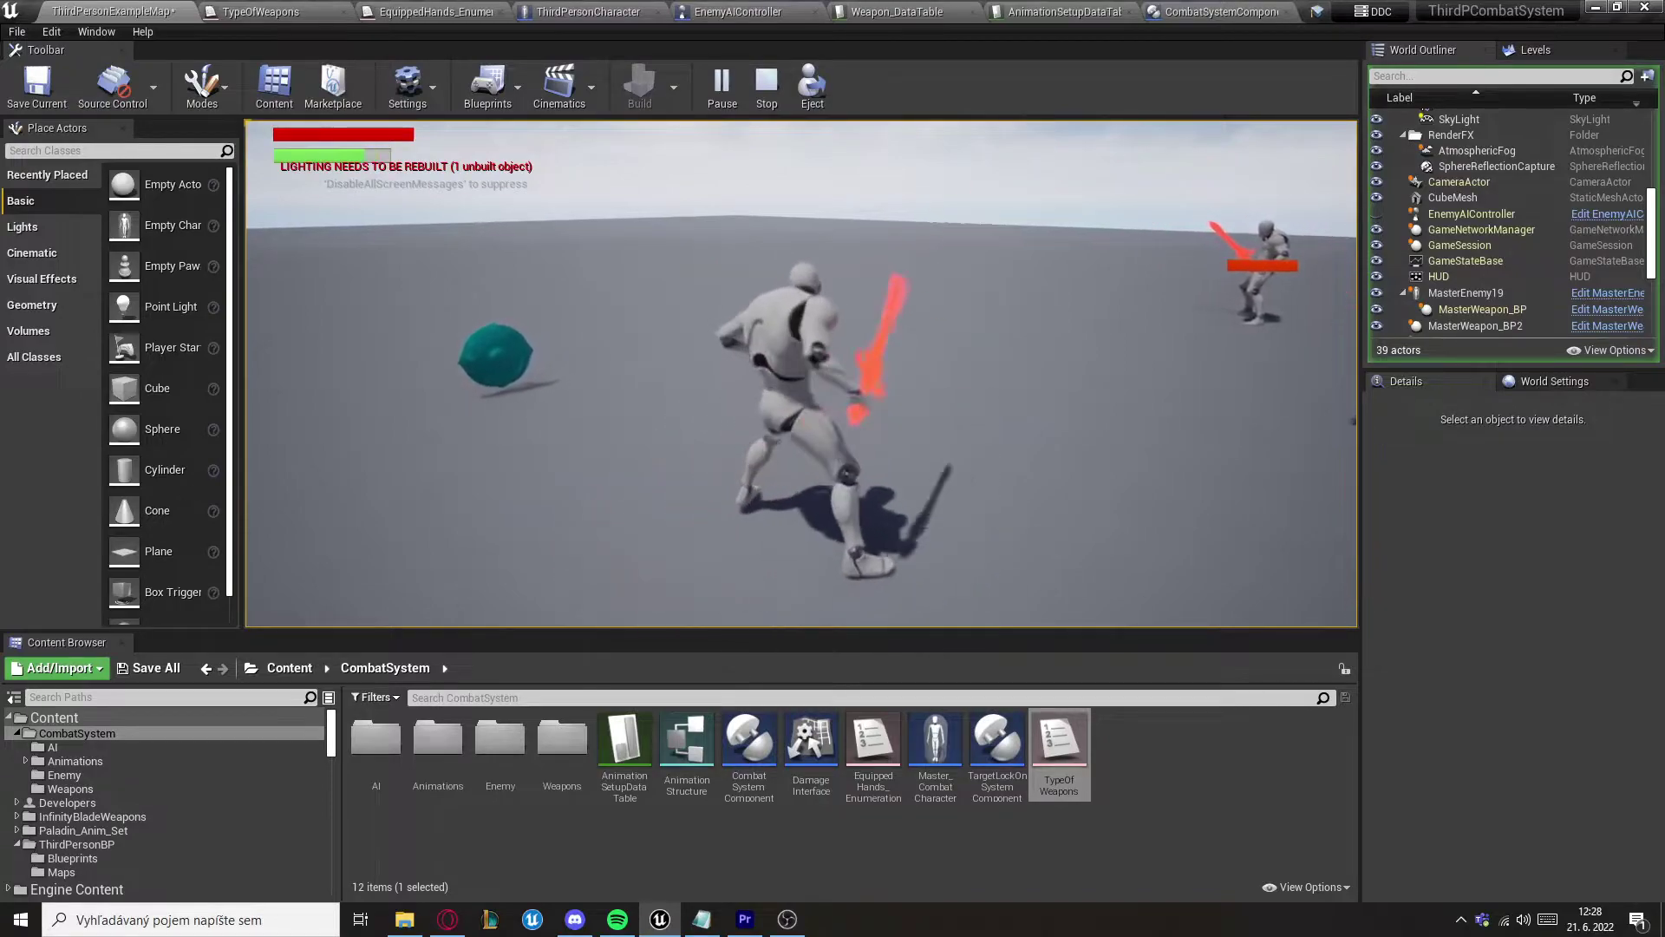
pyautogui.press('w')
pyautogui.press('w')
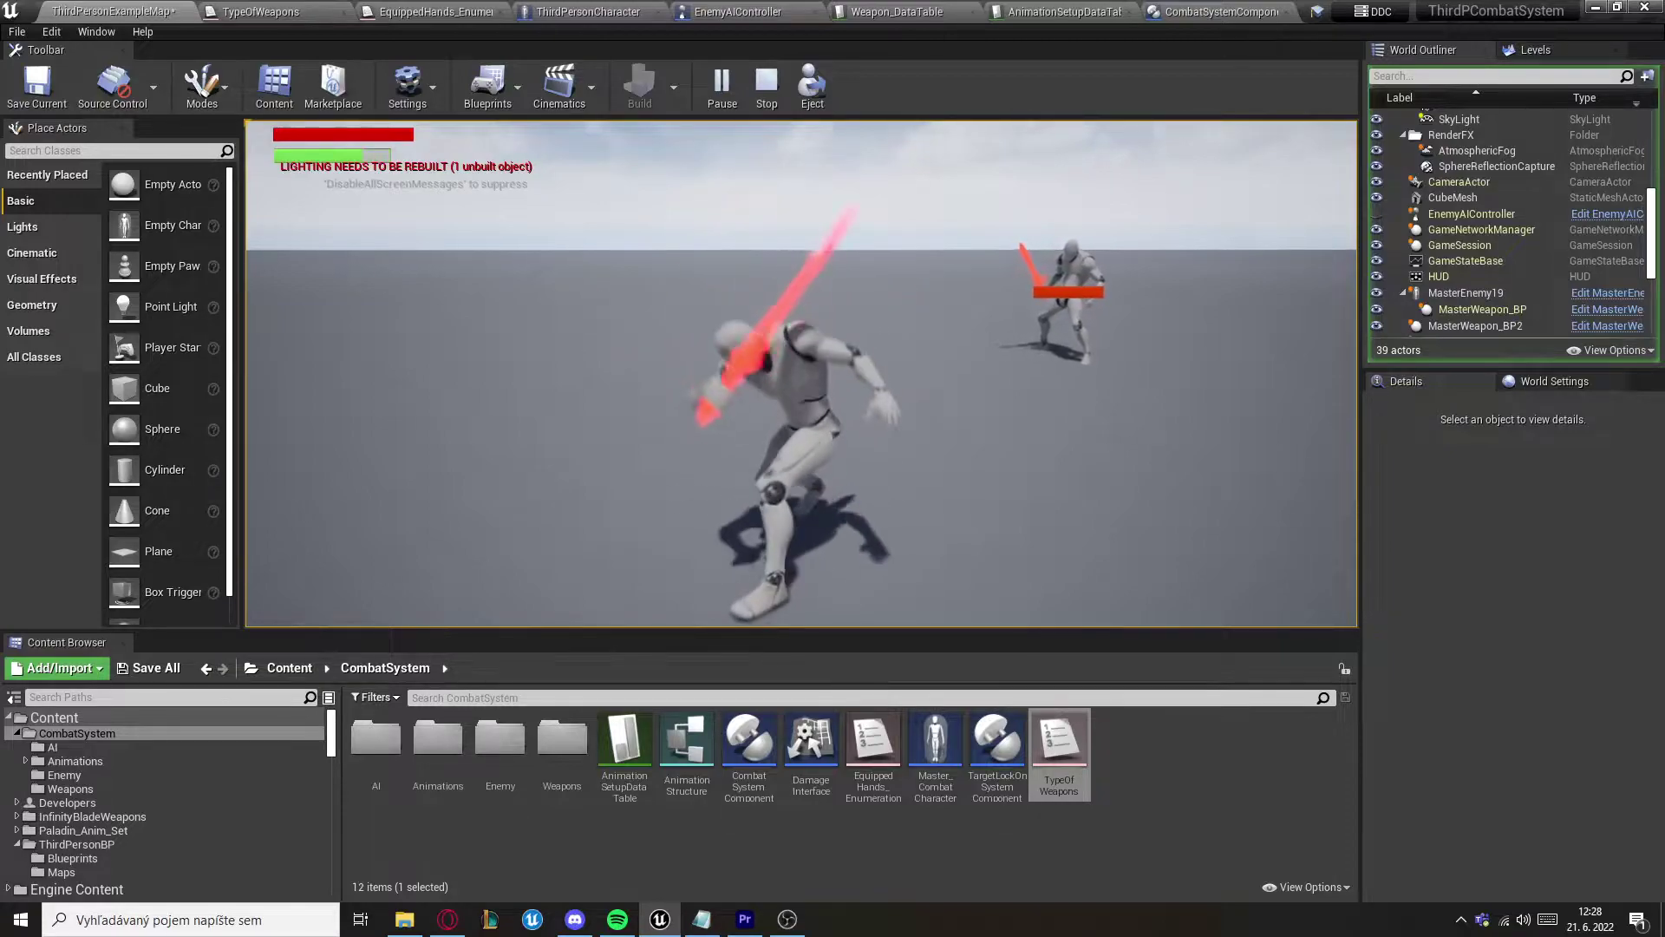
pyautogui.press('w')
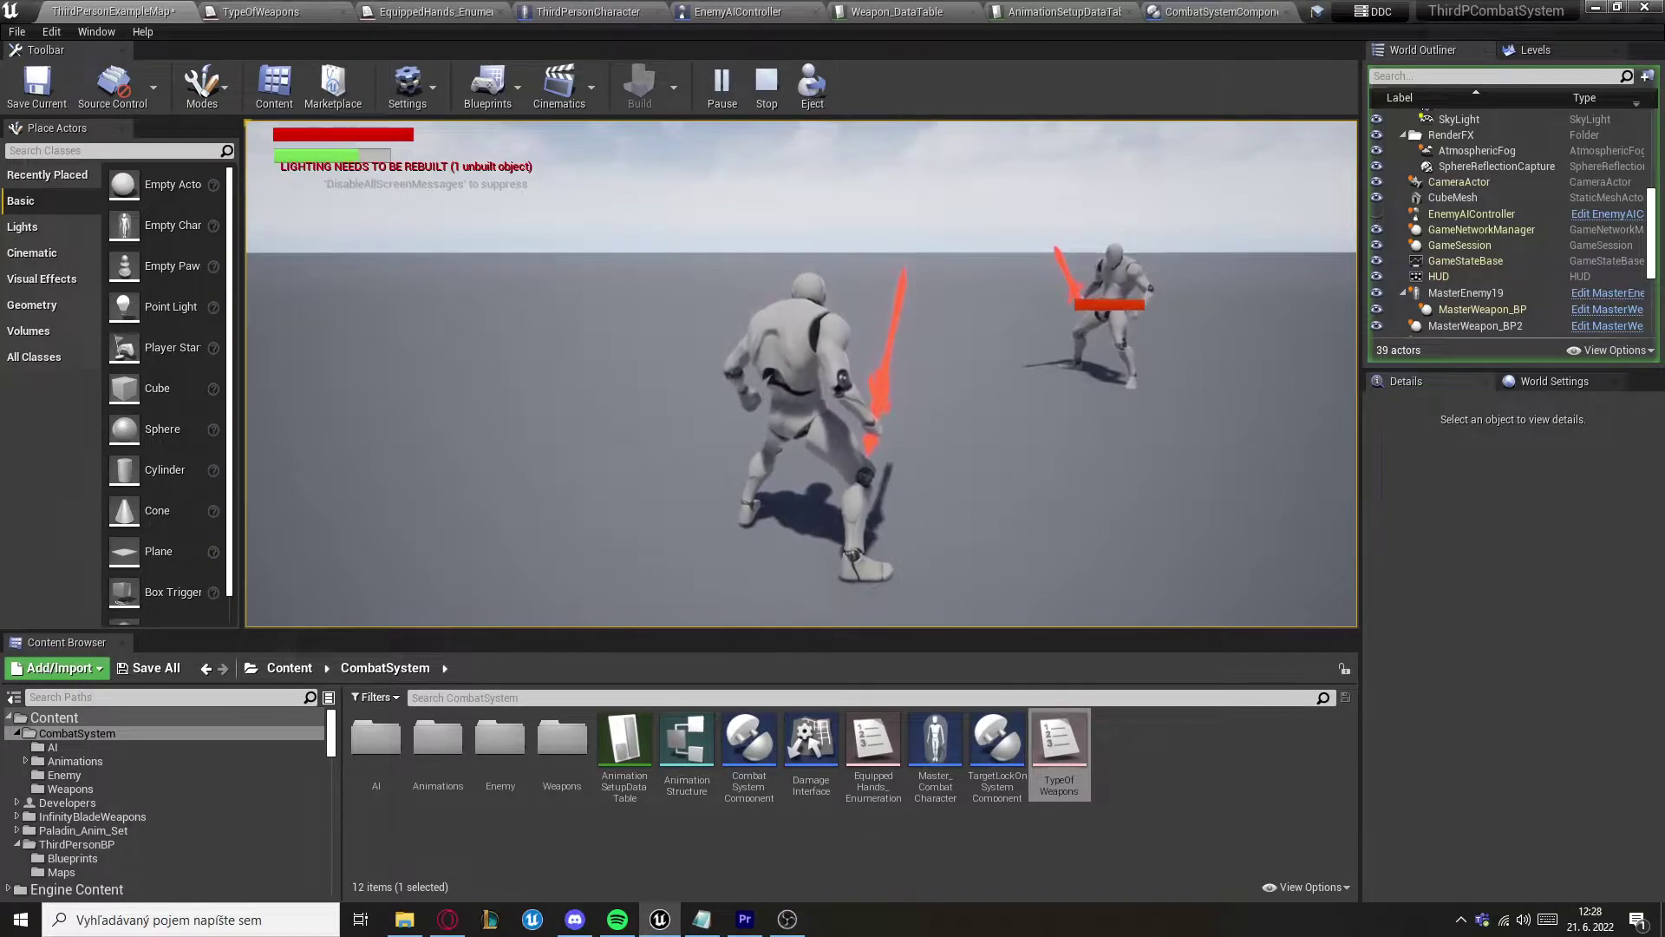
# Step: Run the character to another floating sword, pick it up and equip it in the left hand
pyautogui.press('w')
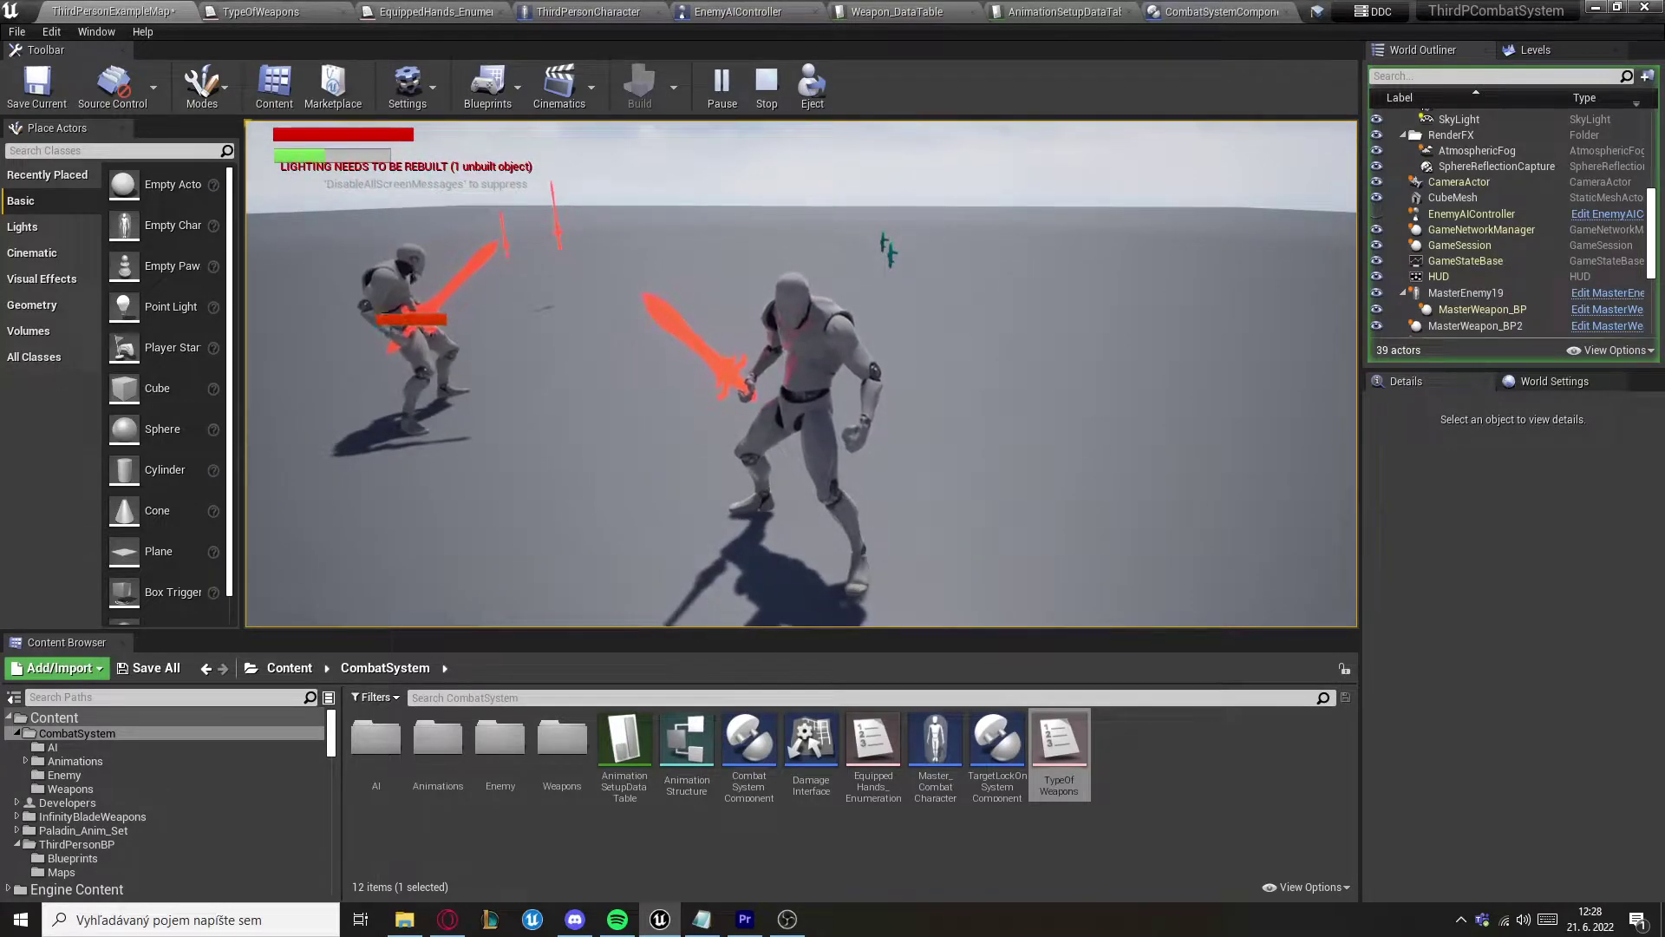
pyautogui.press('w')
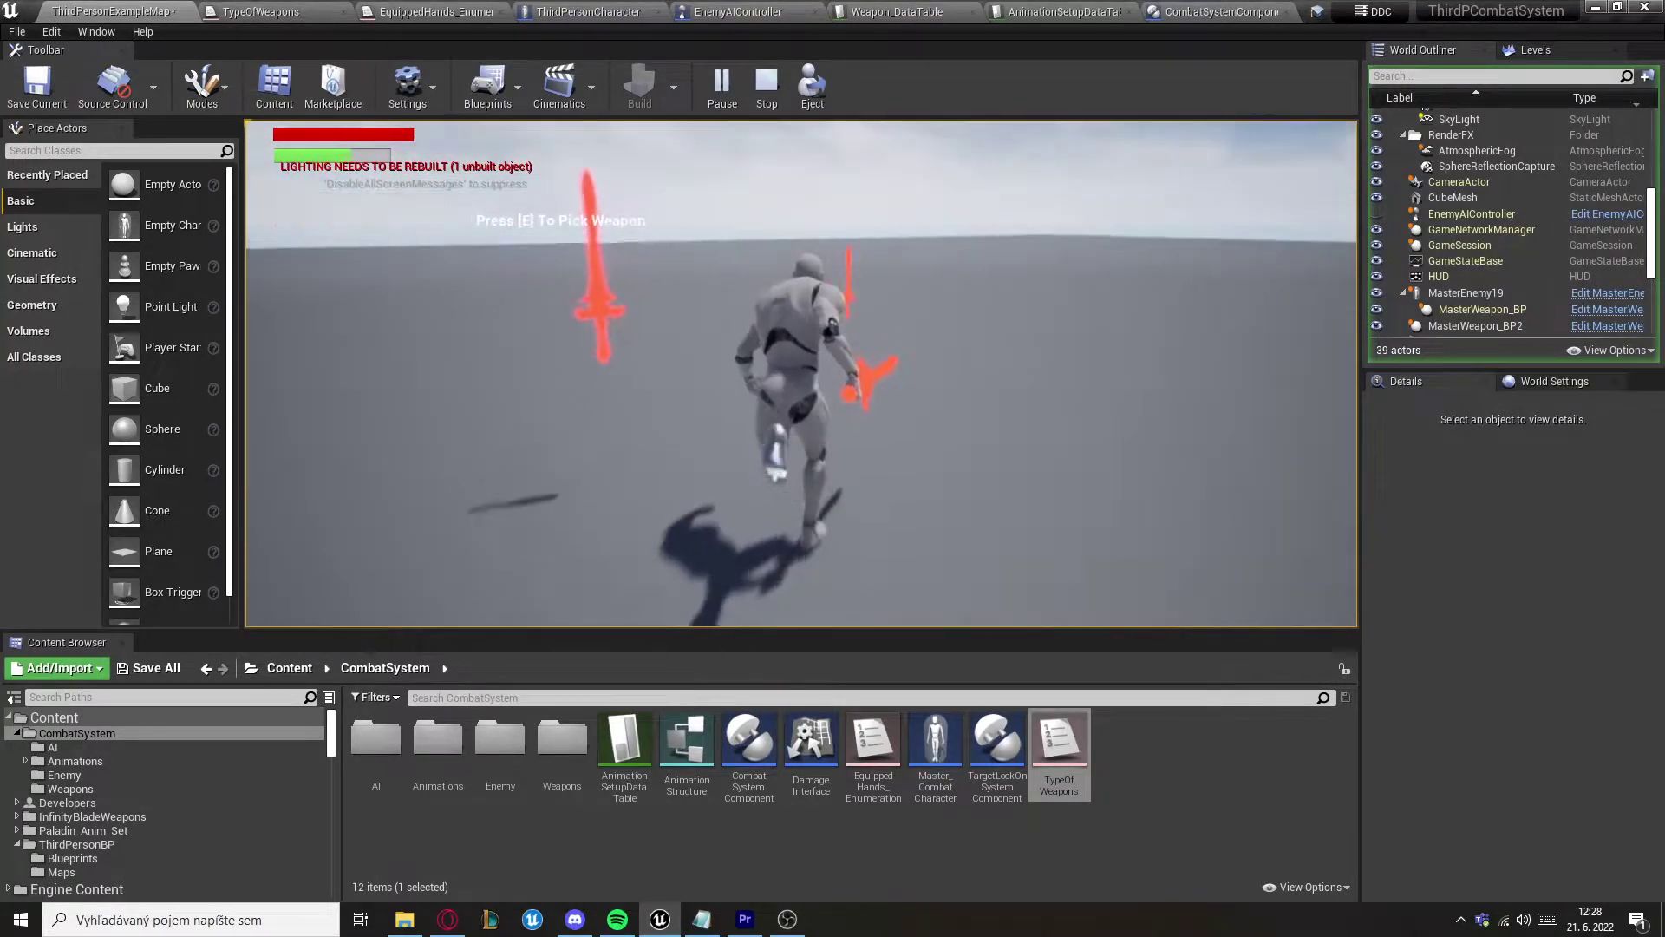
pyautogui.press('e')
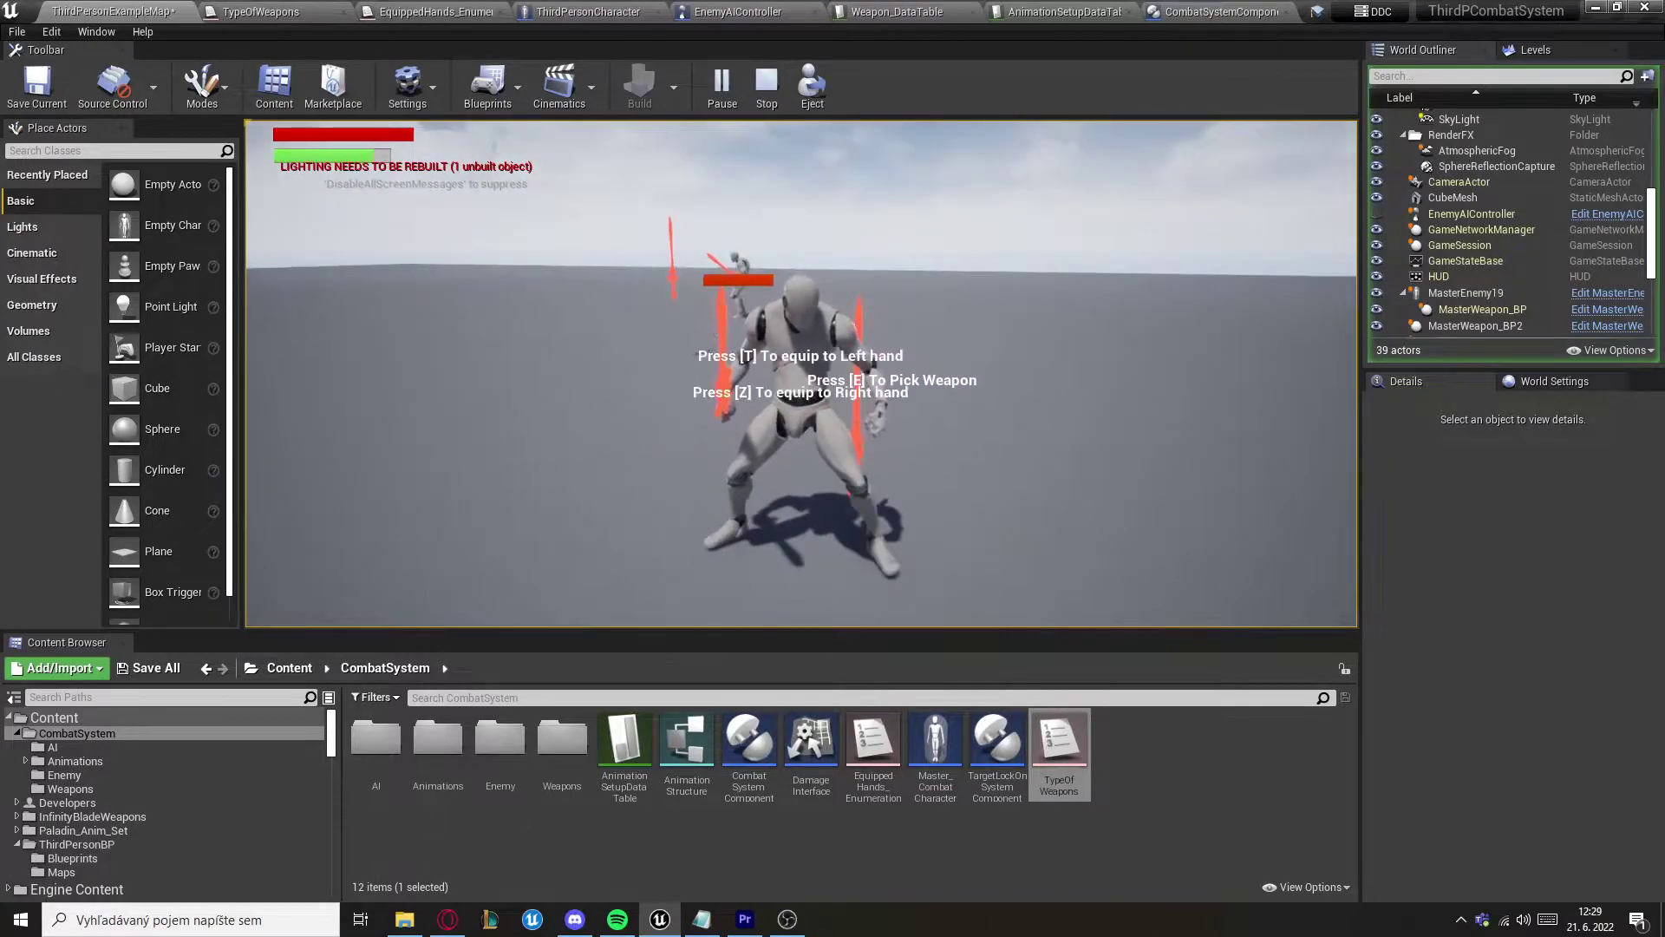
pyautogui.press('t')
# Step: Test the dual-sword attacks in the open area of the map, and end the play session
pyautogui.press('w')
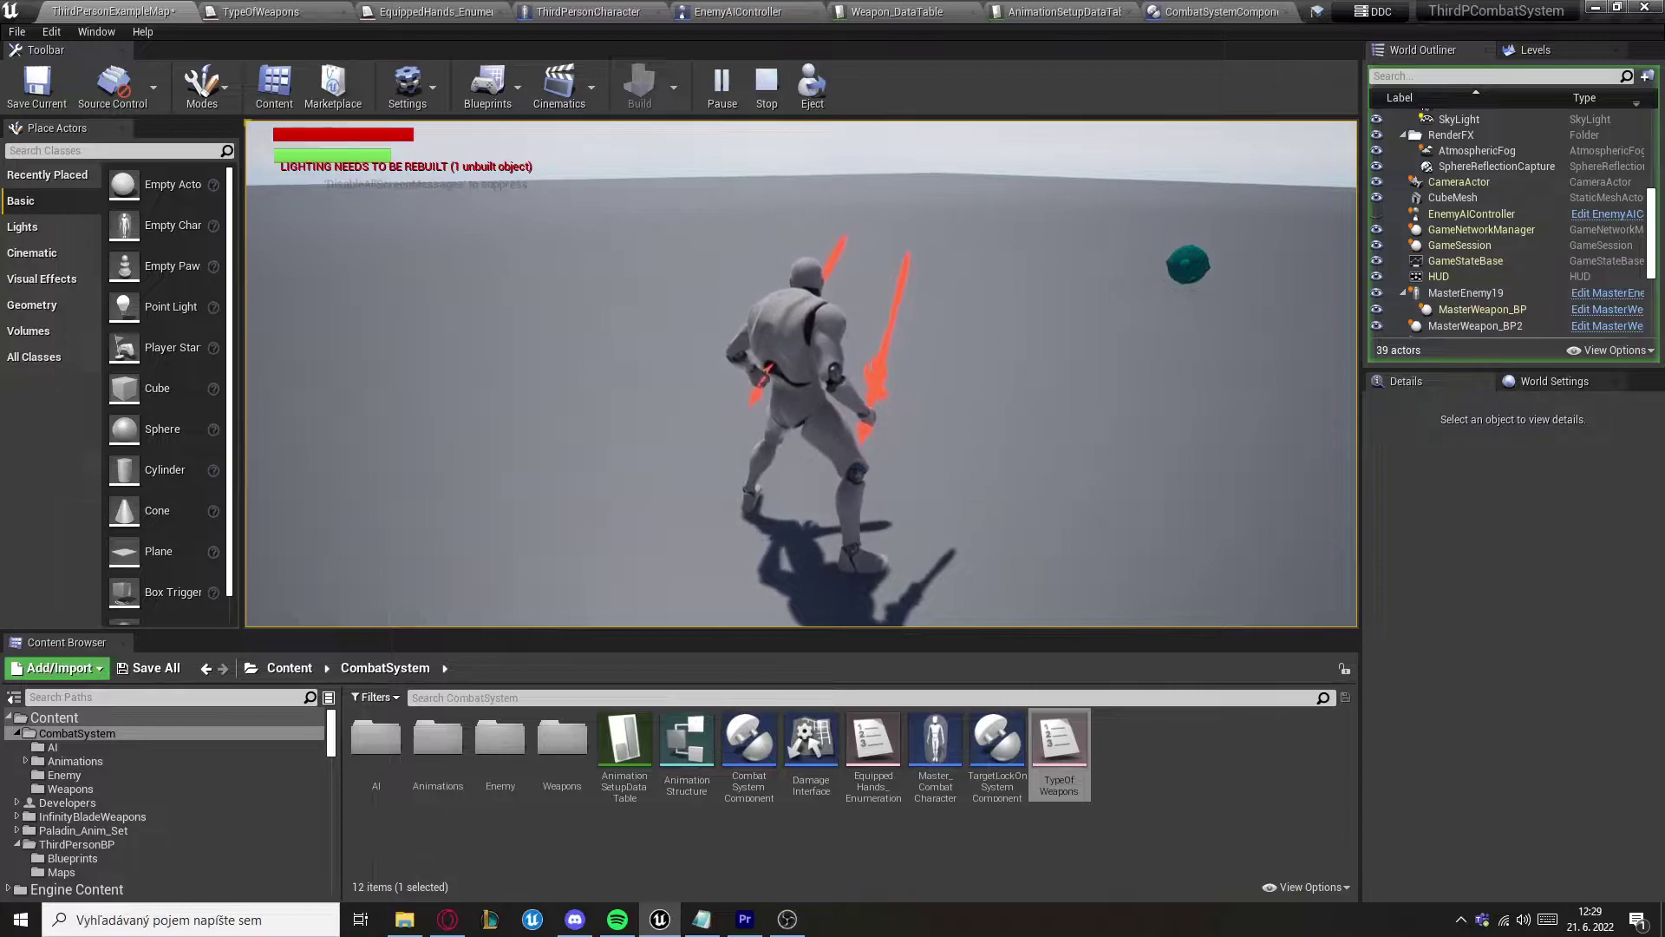
pyautogui.click(801, 374)
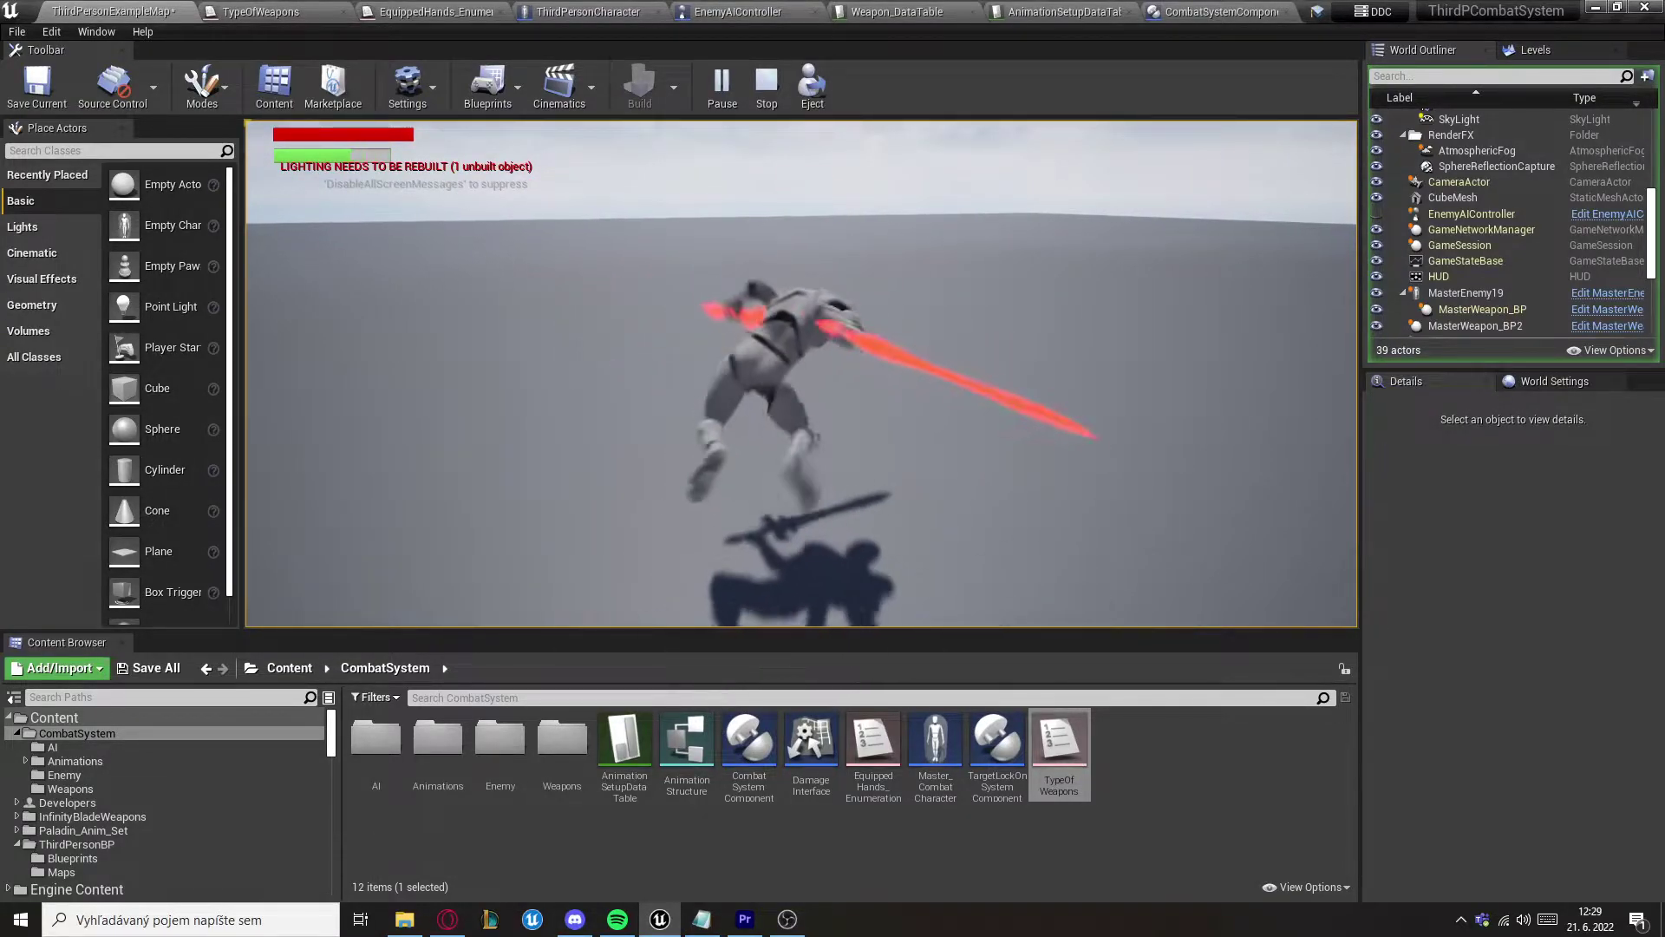
pyautogui.press('w')
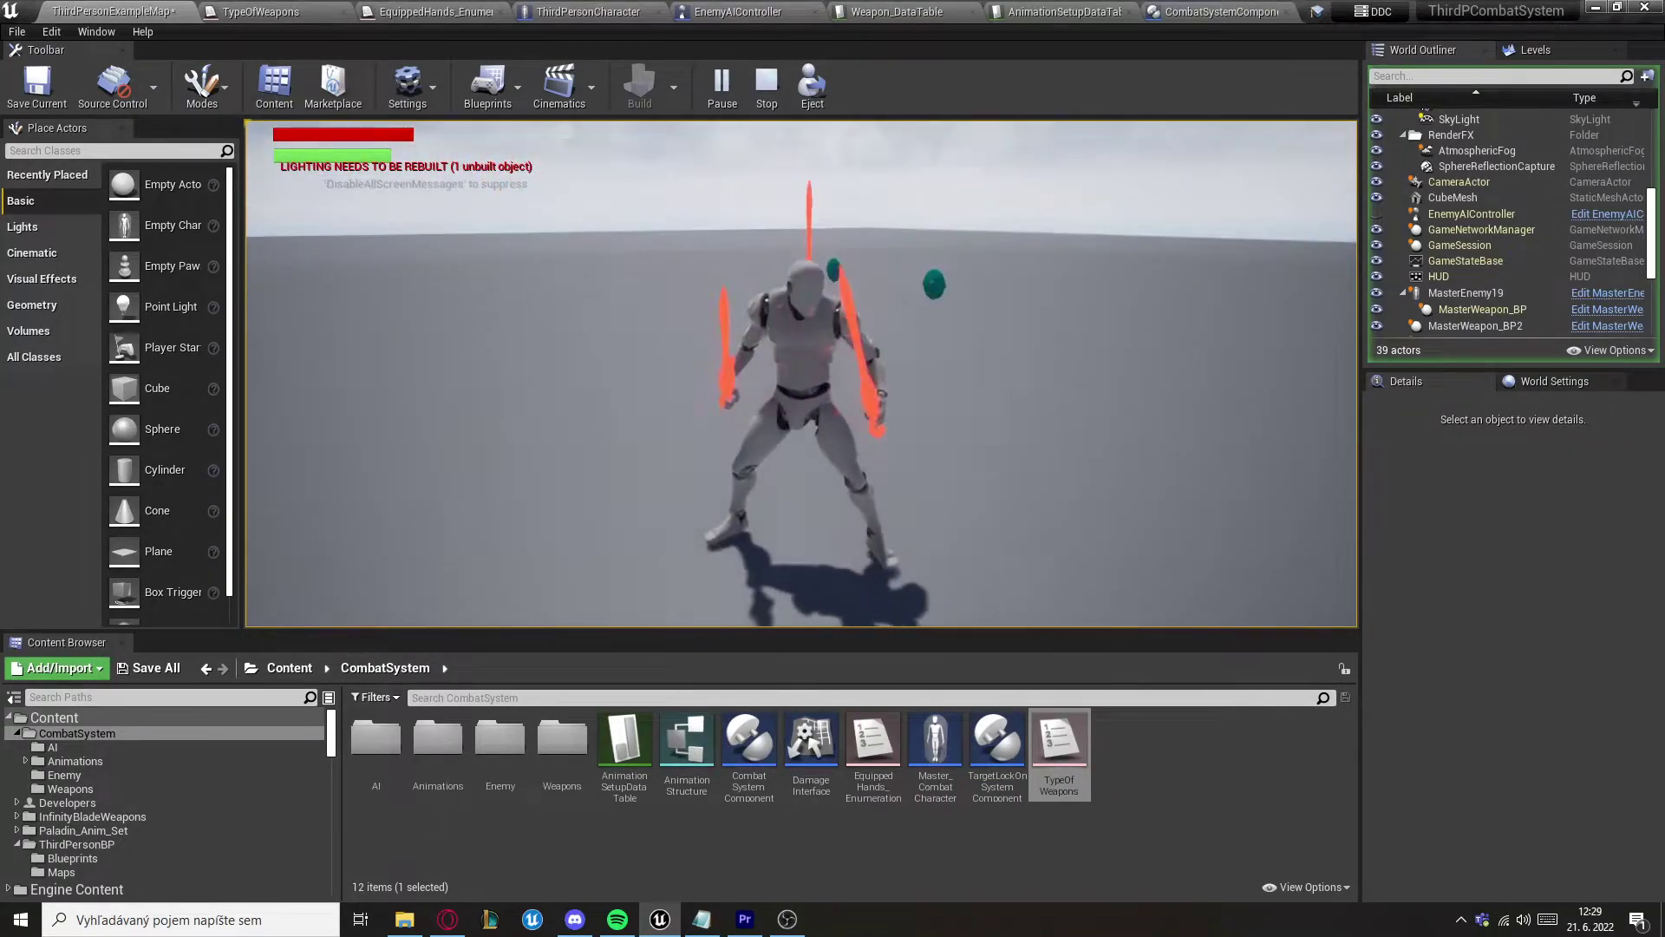
pyautogui.press('Escape')
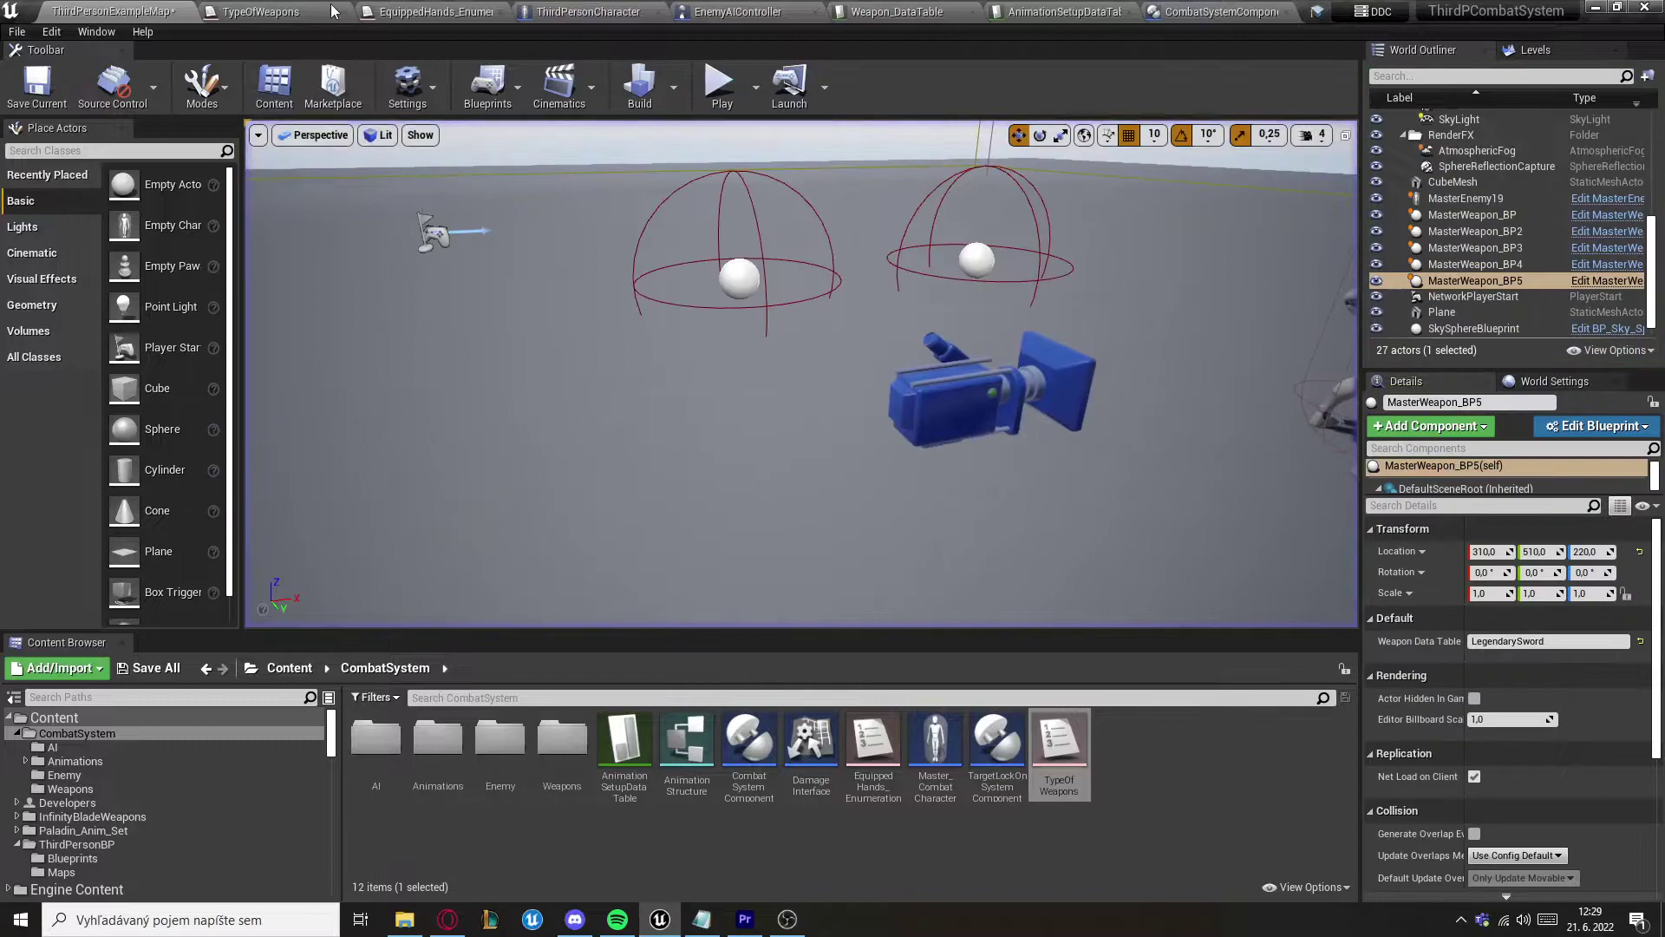
# Step: Start a new play session and equip the character with a sword in the right hand and a shield in the left
pyautogui.click(714, 84)
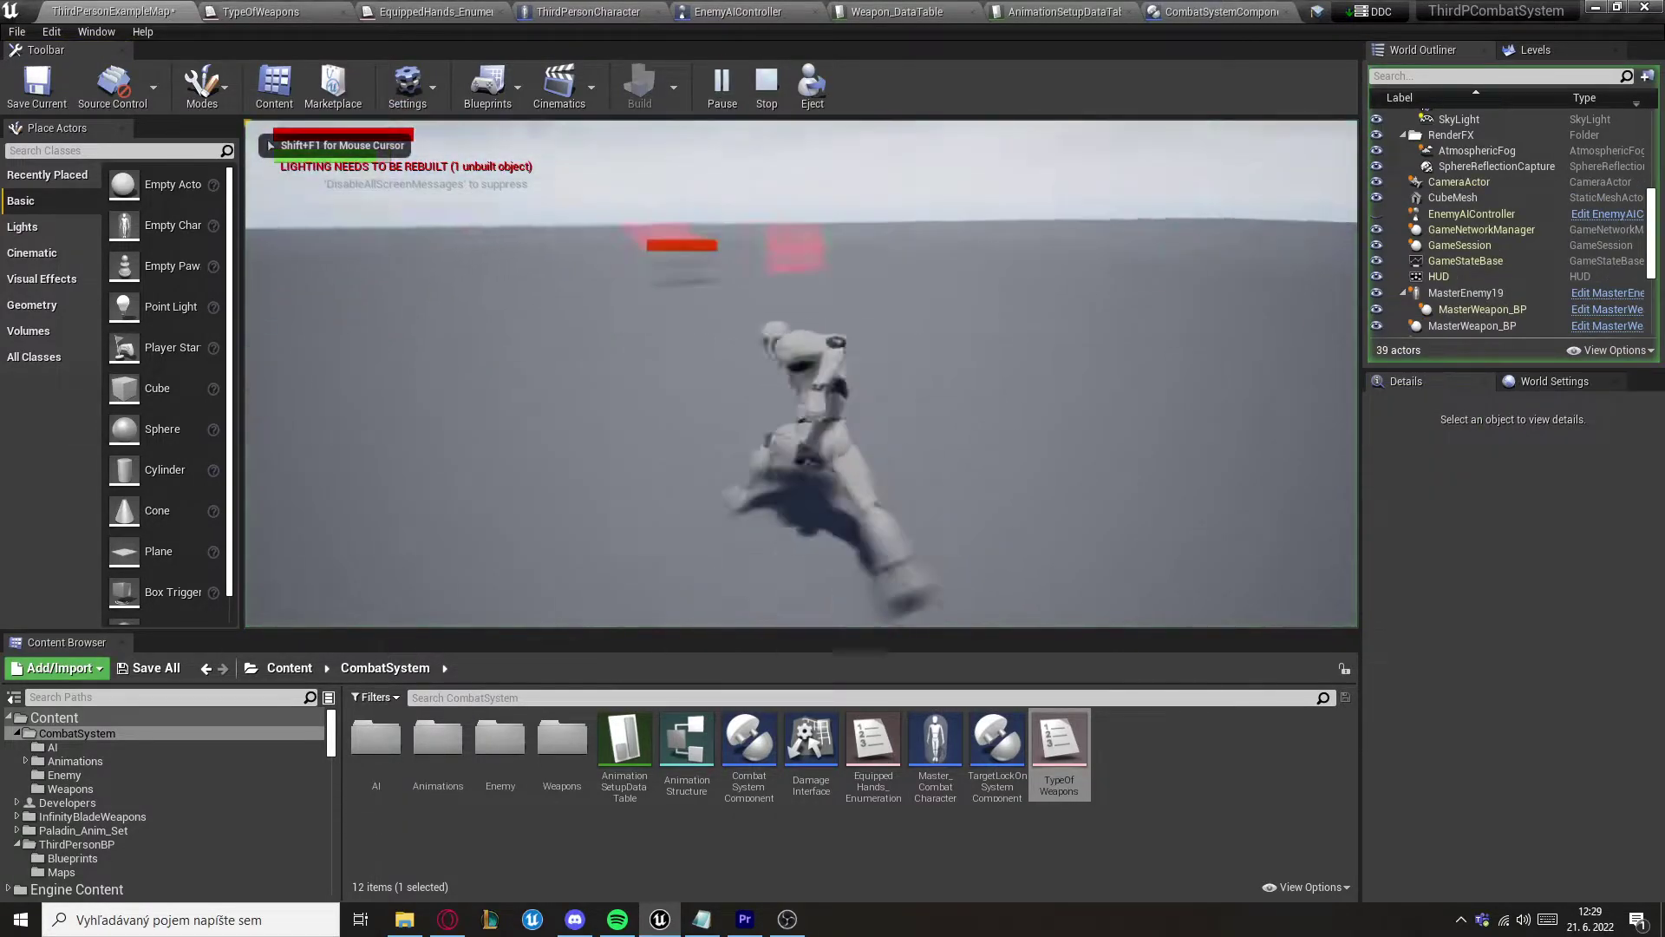
pyautogui.press('s')
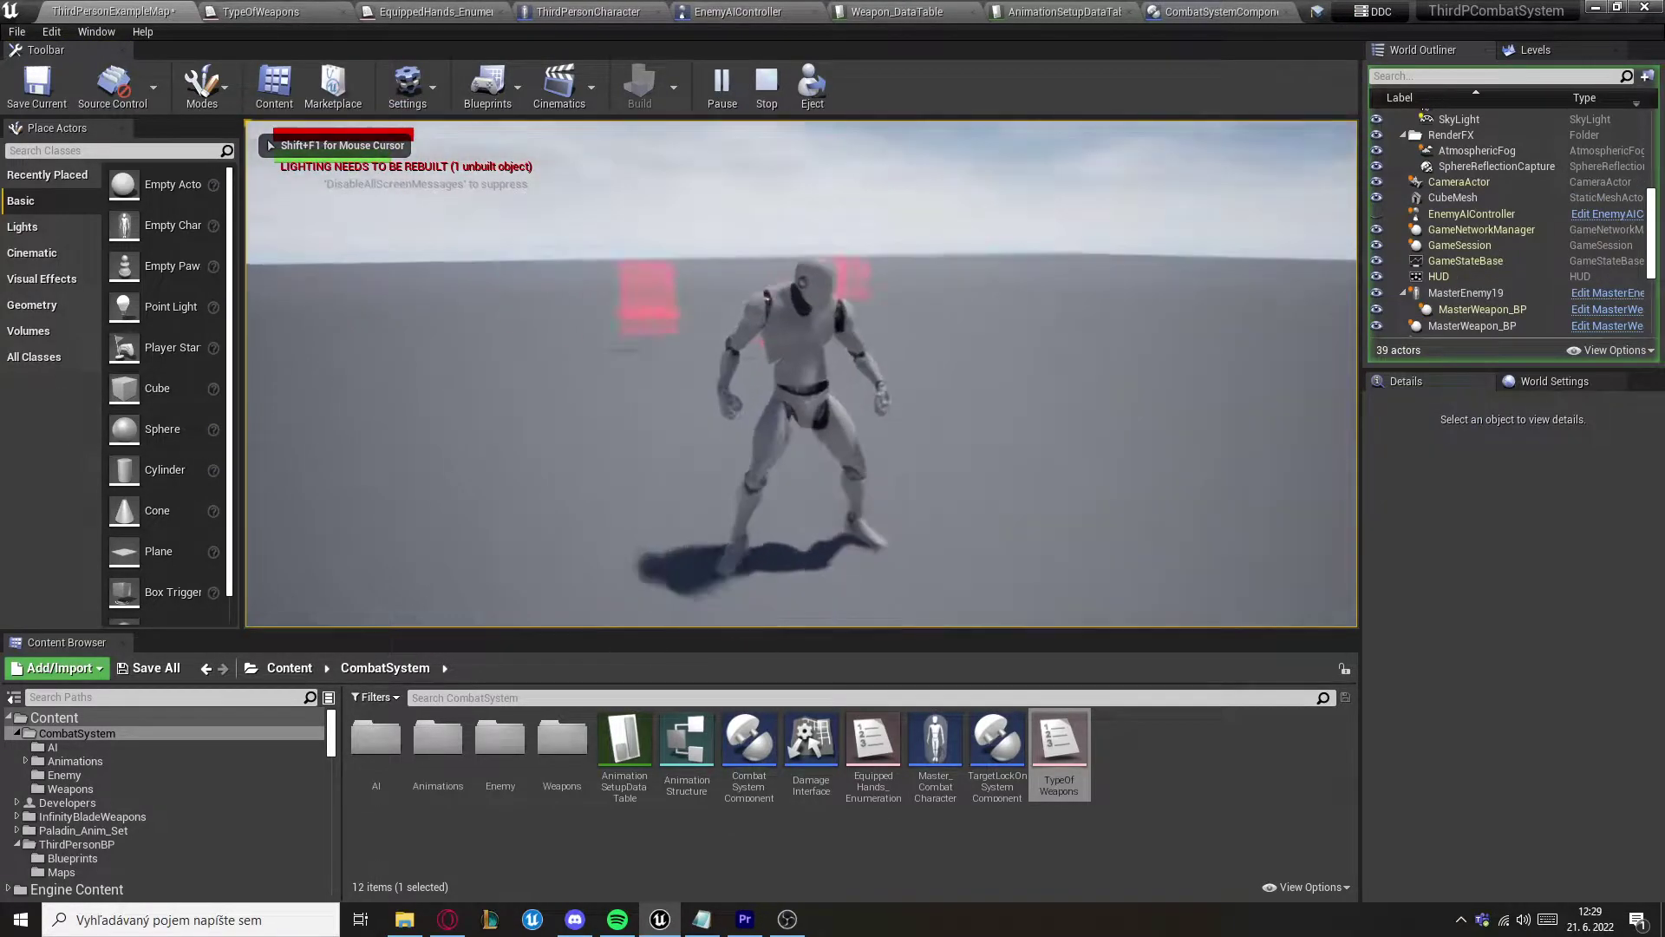
pyautogui.press('w')
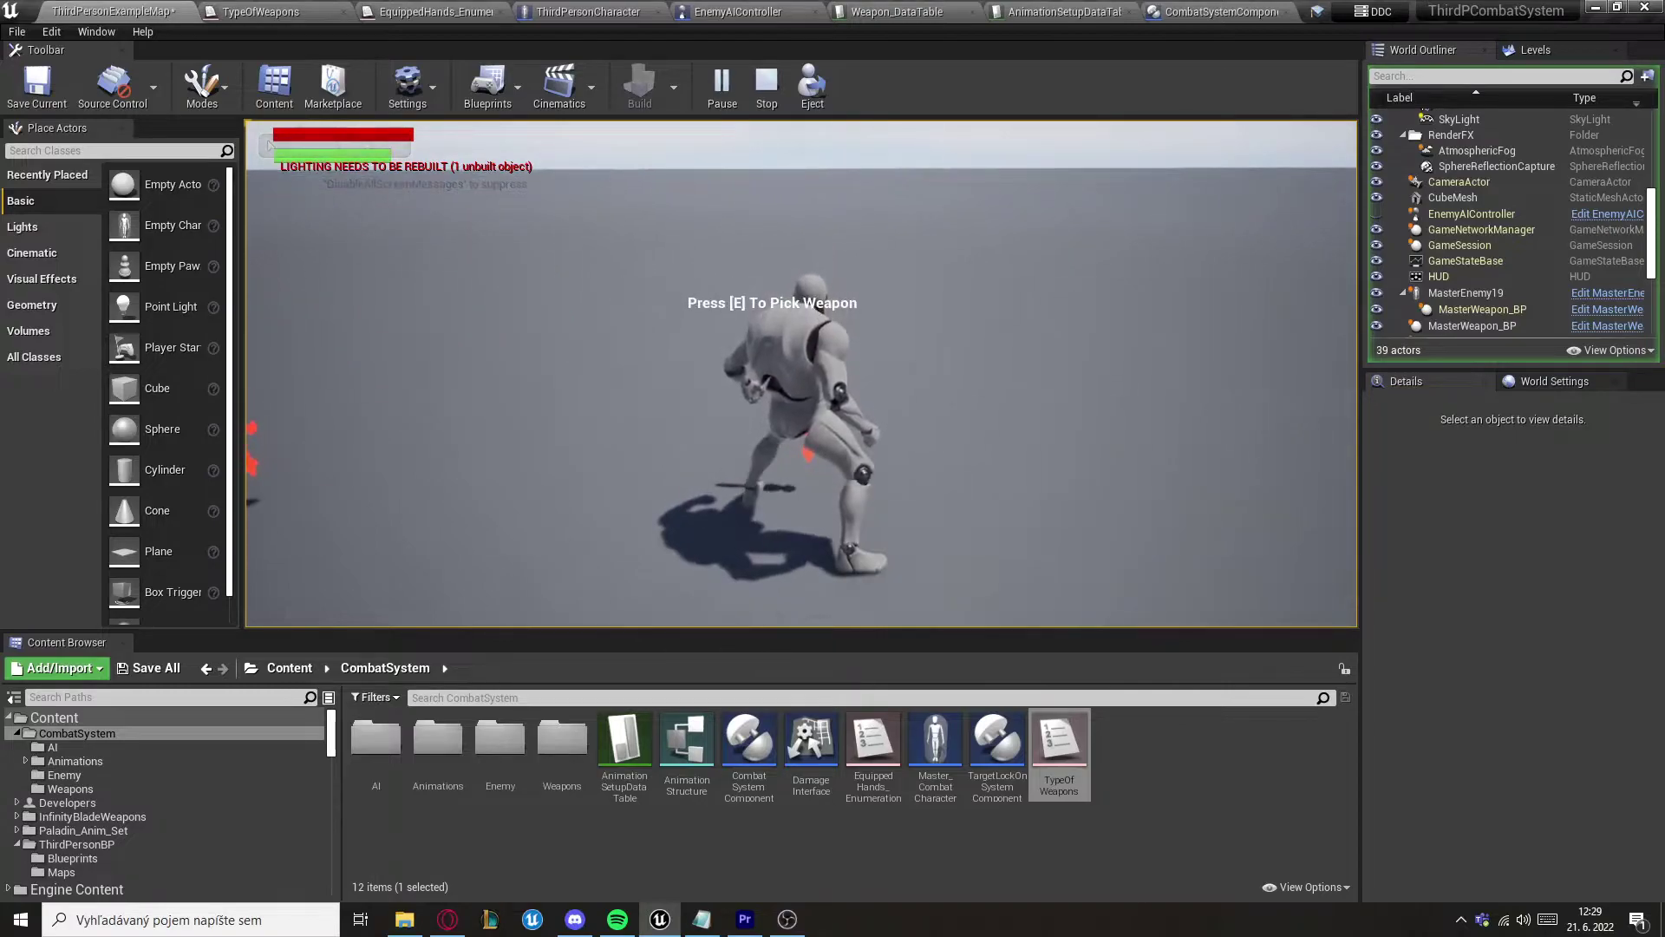
pyautogui.press('e')
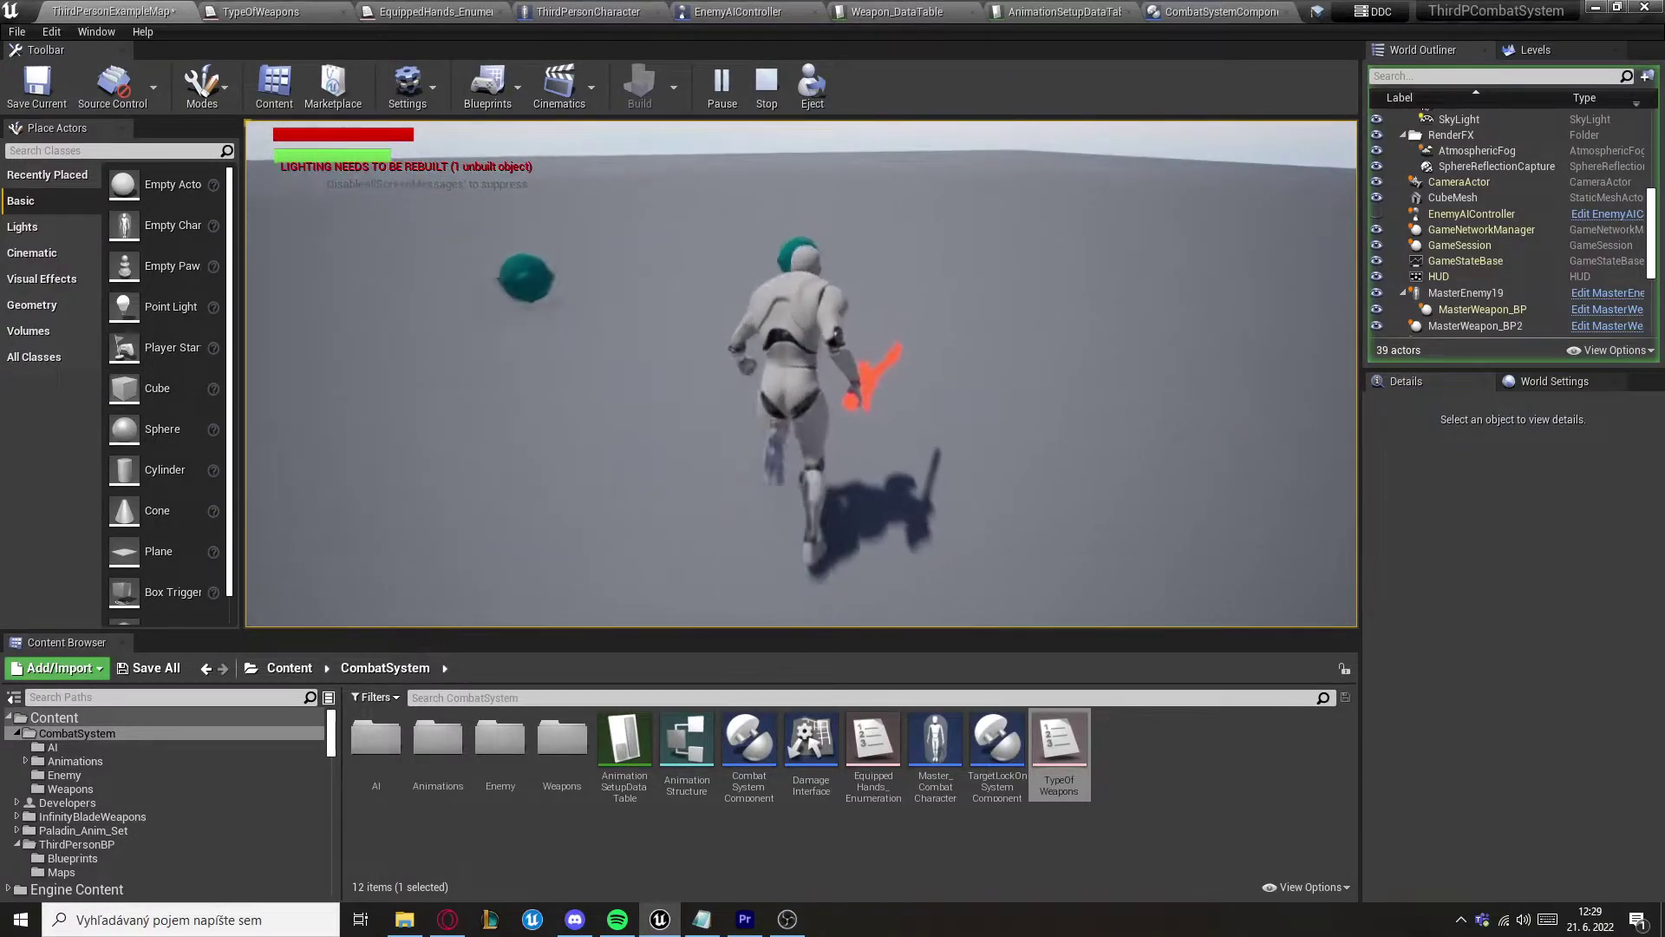
pyautogui.press('w')
pyautogui.press('e')
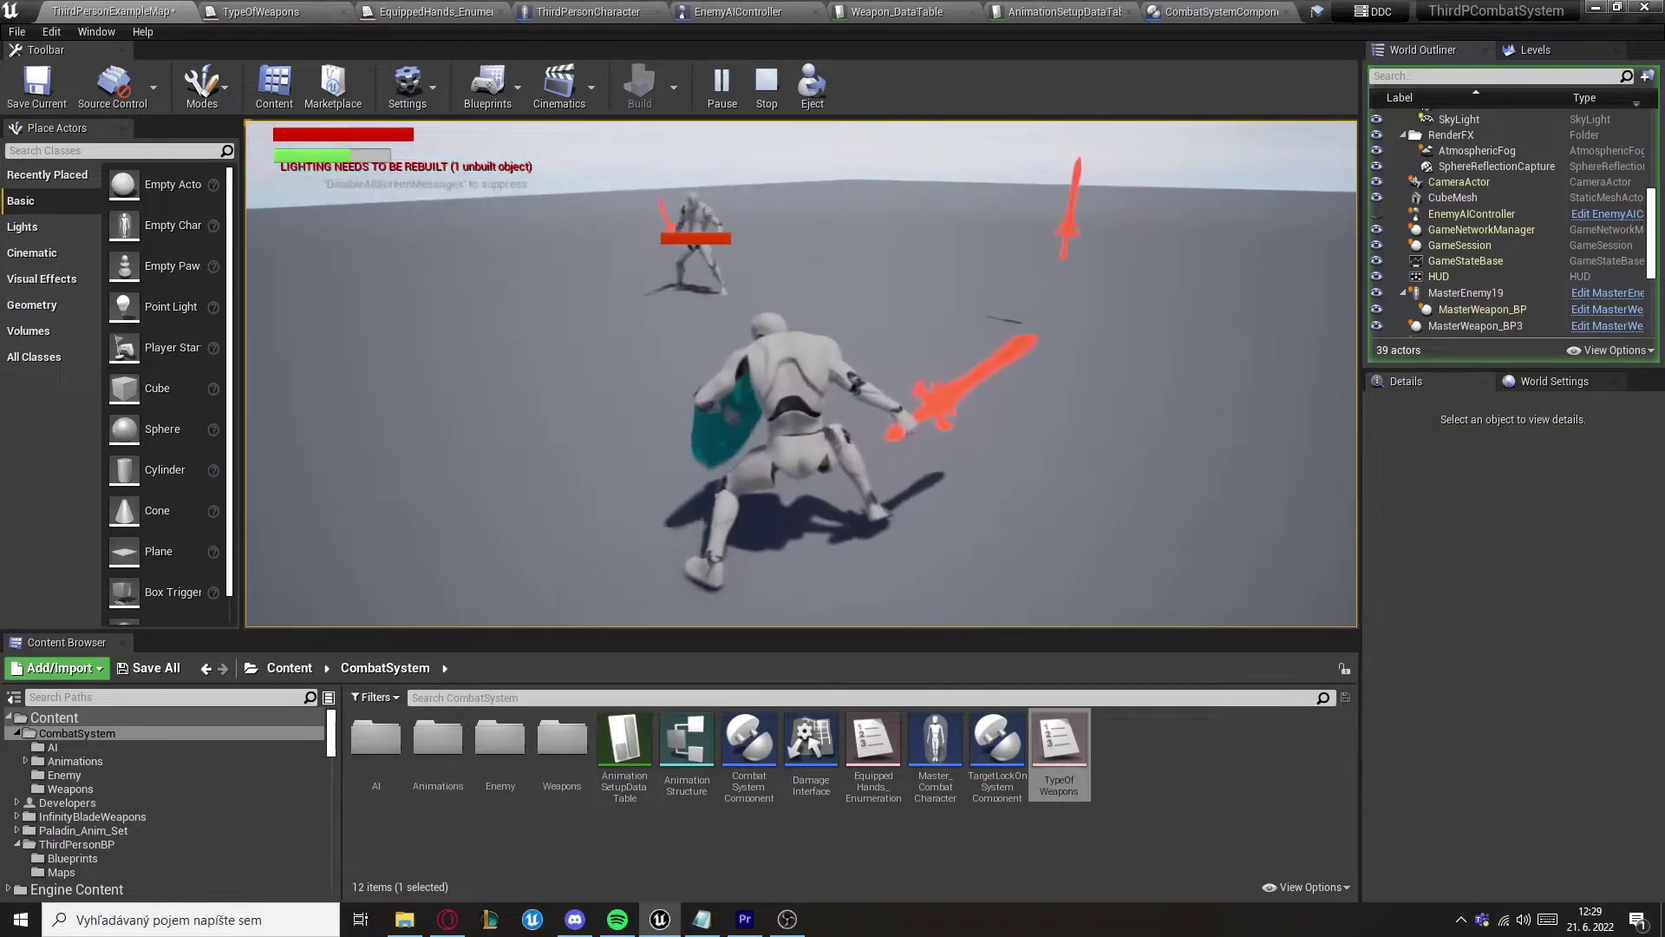
# Step: Test the sword-and-shield attacks while moving around the map and approaching the enemy
pyautogui.press('w')
pyautogui.click(802, 373)
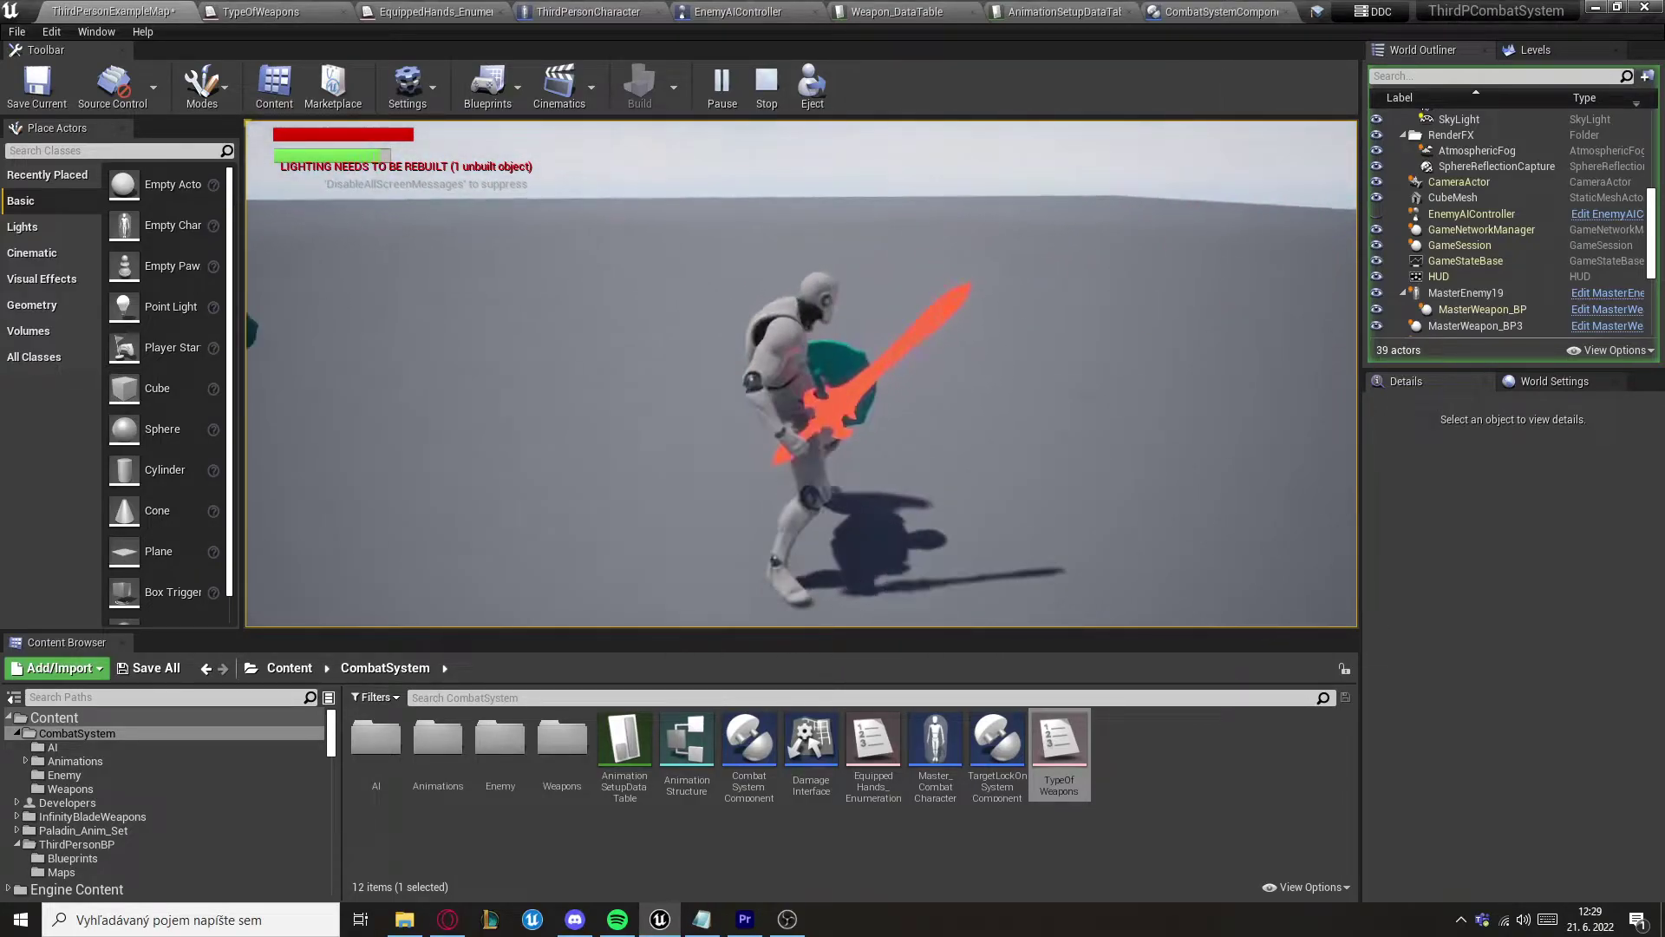
pyautogui.press('w')
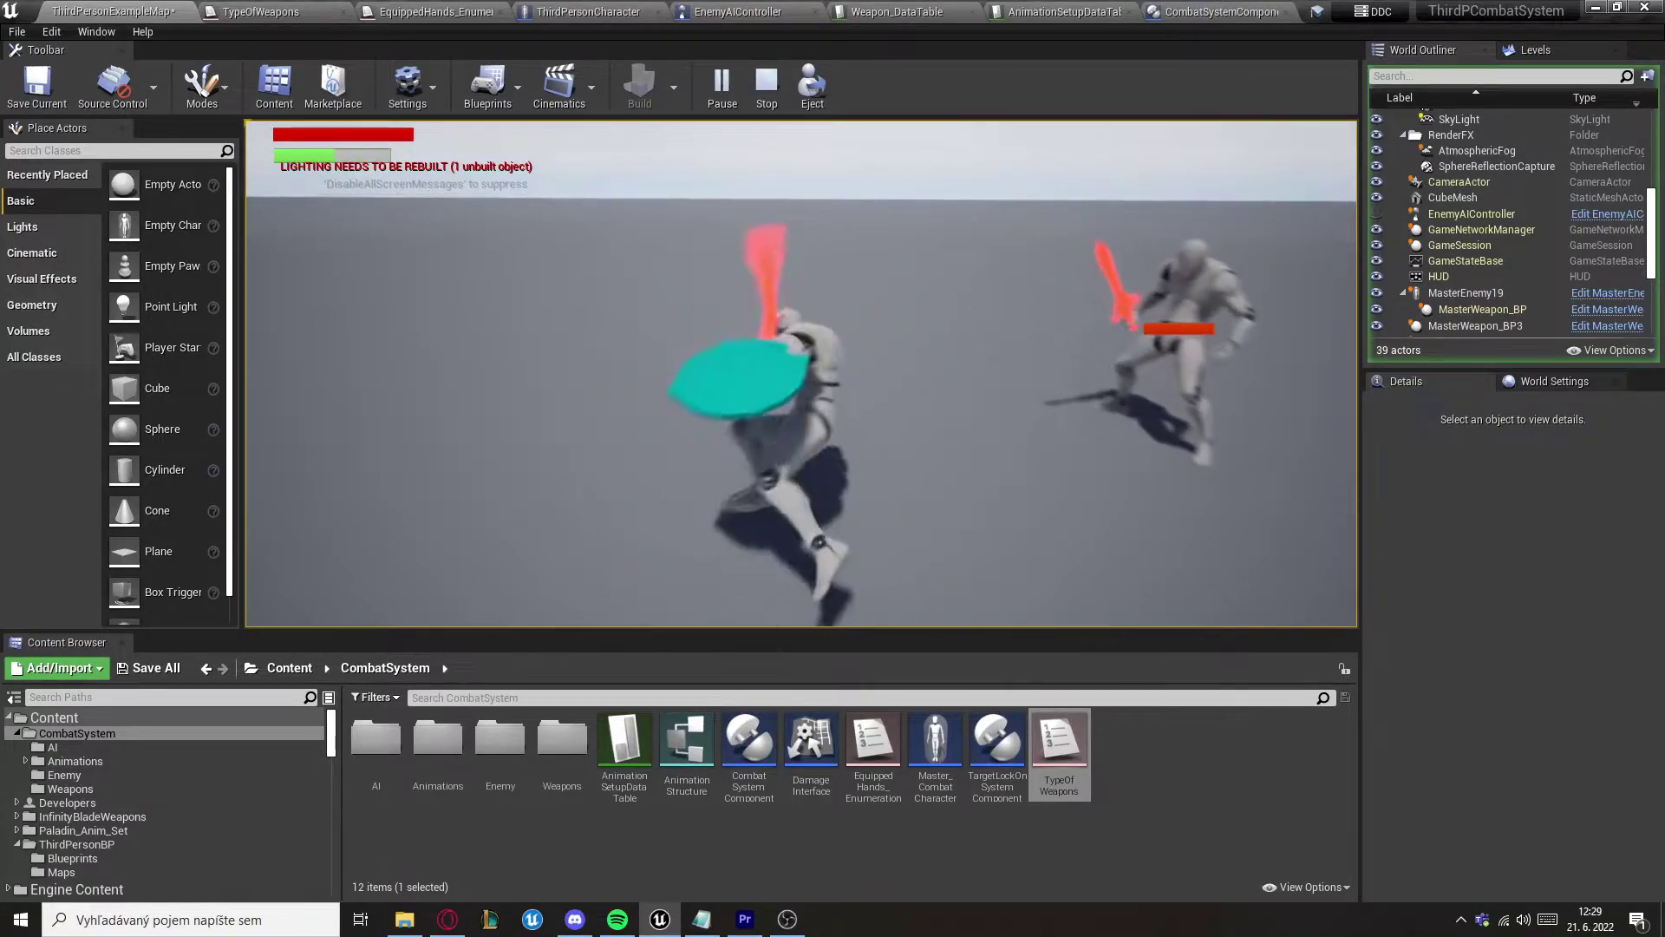
pyautogui.press('w')
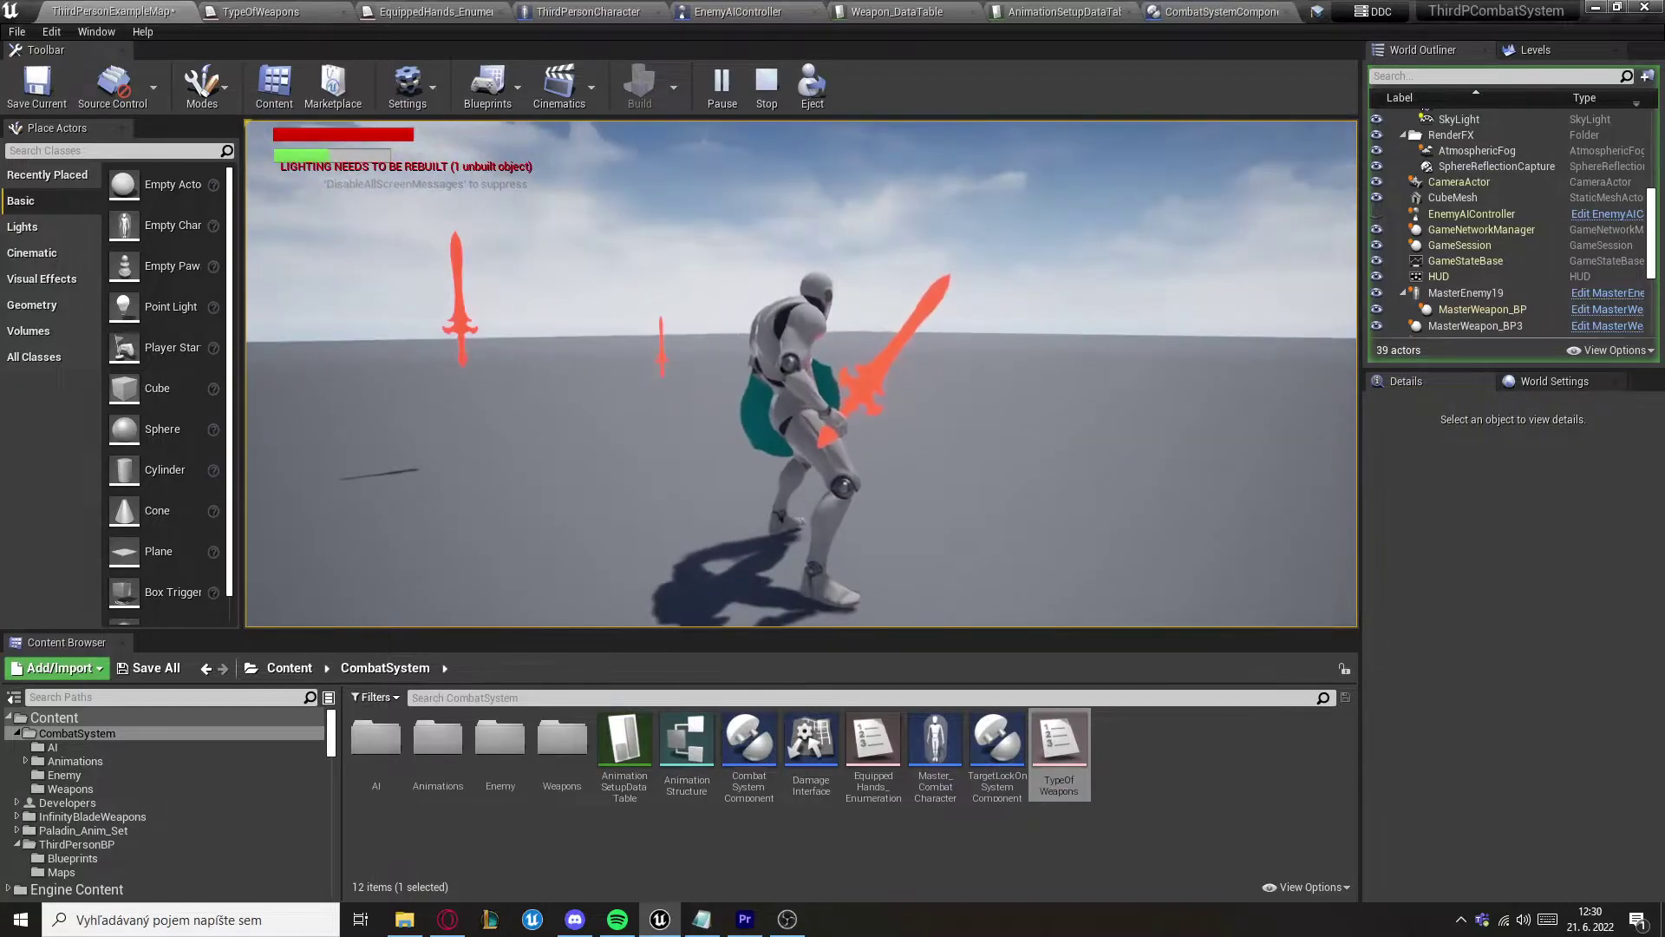
pyautogui.press('w')
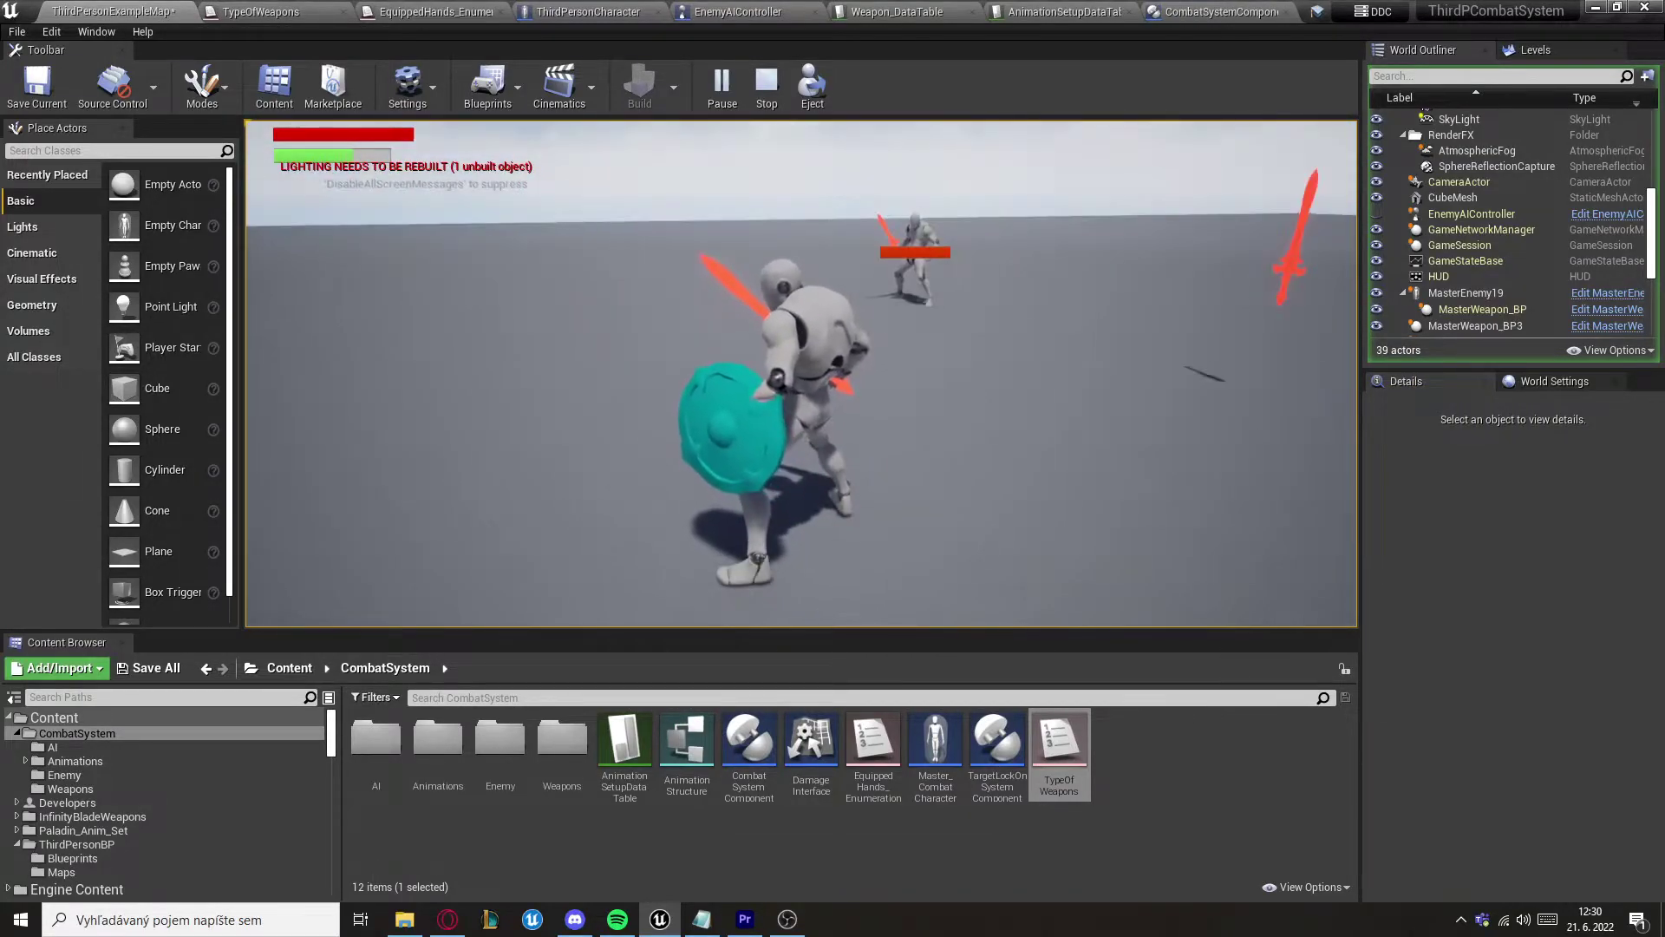
pyautogui.press('w')
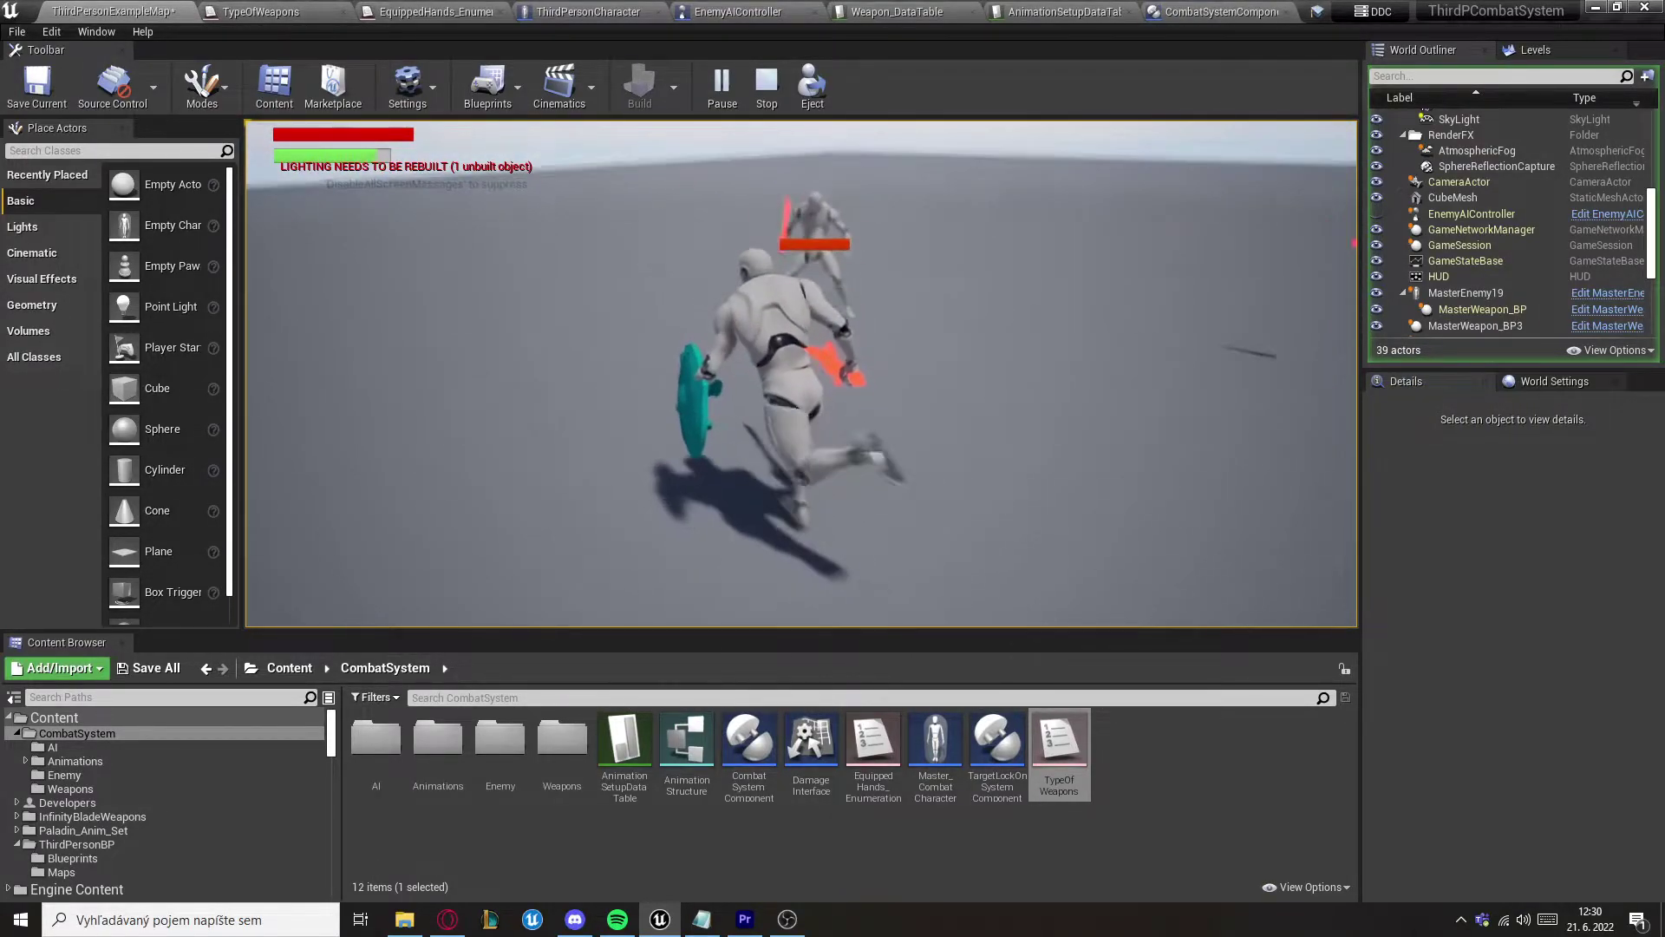
# Step: Fight the enemy at close range with sword and shield, moving around it to test its reactions, and end the play session
pyautogui.press('s')
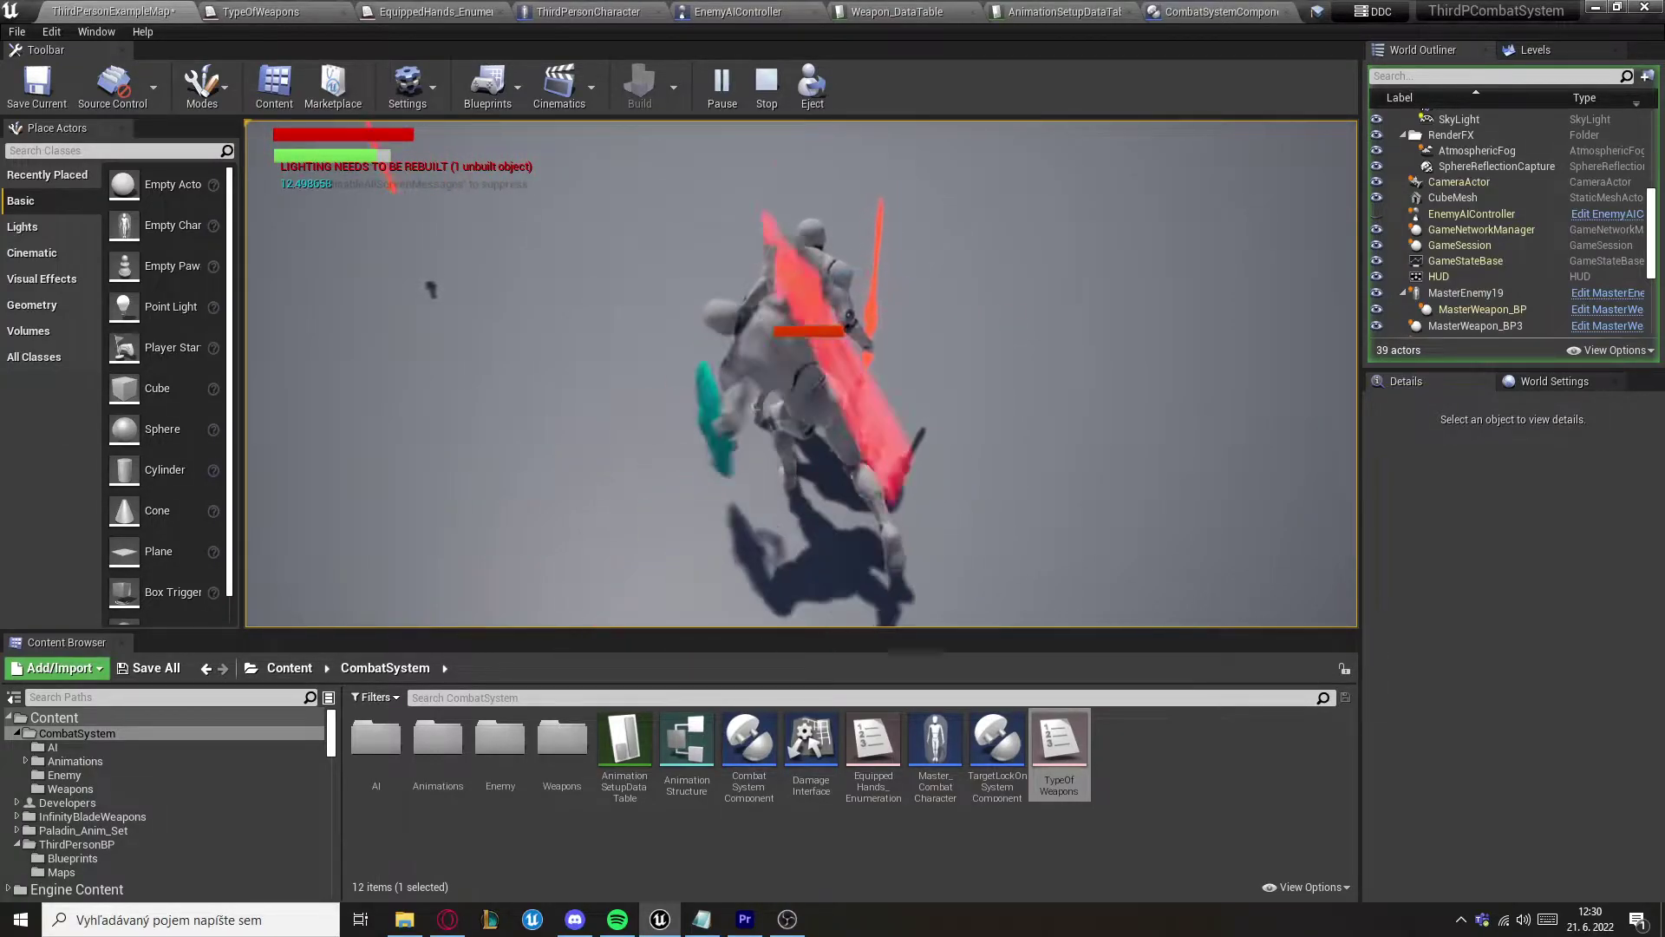
pyautogui.press('s')
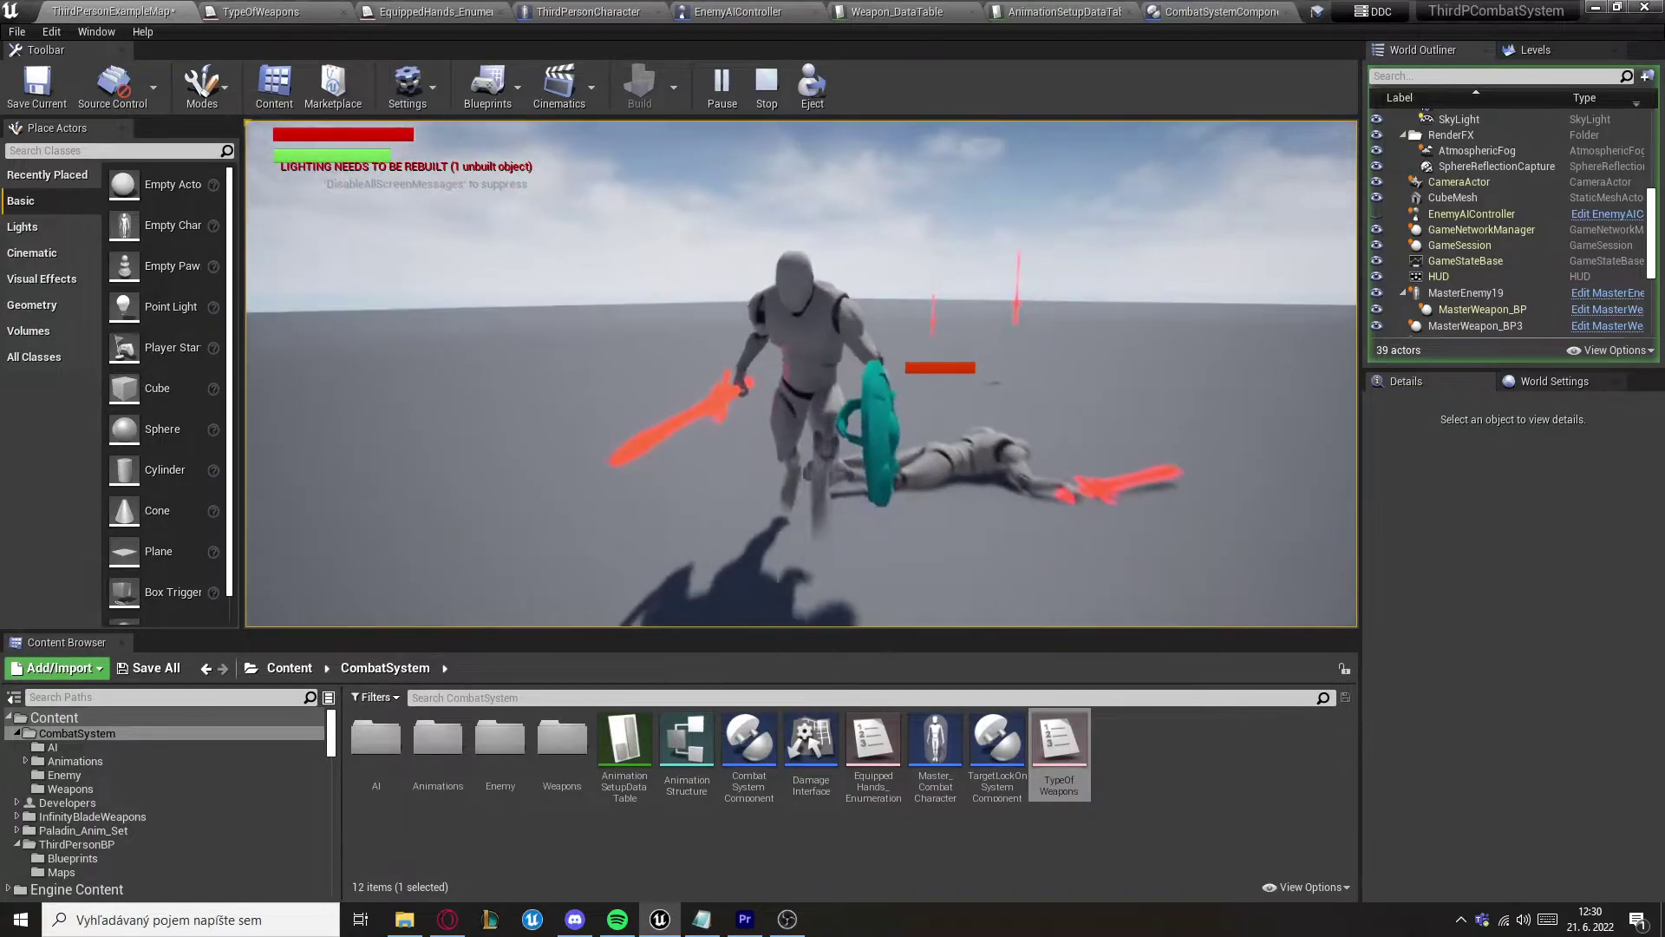
pyautogui.press('w')
pyautogui.press('s')
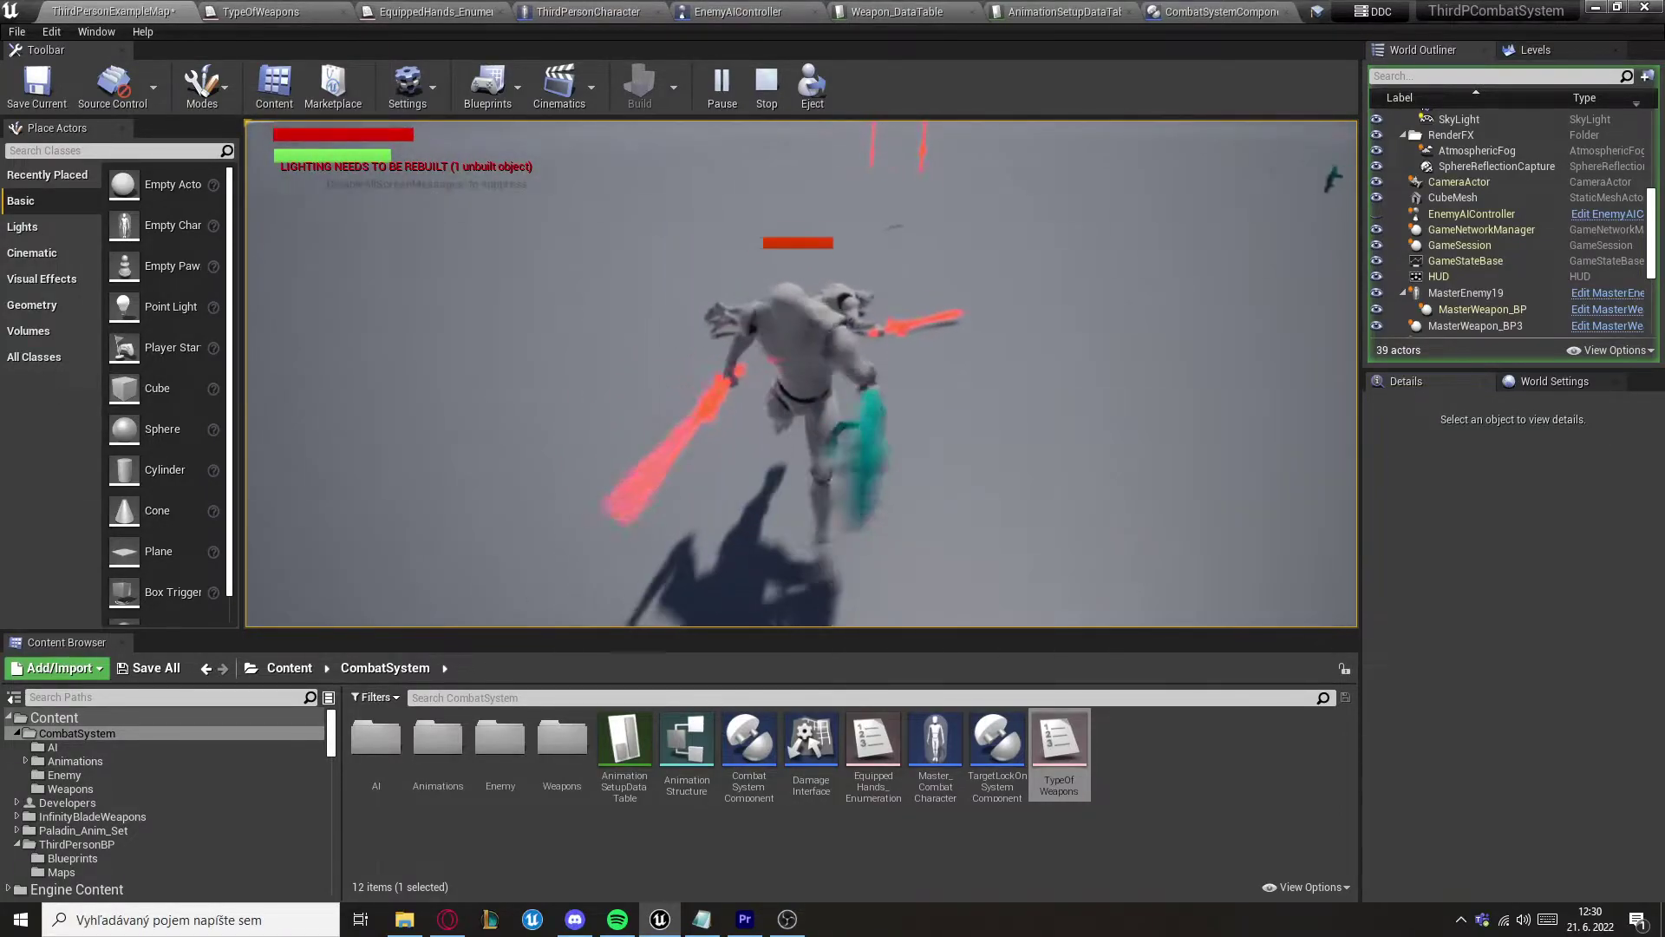
pyautogui.press('w')
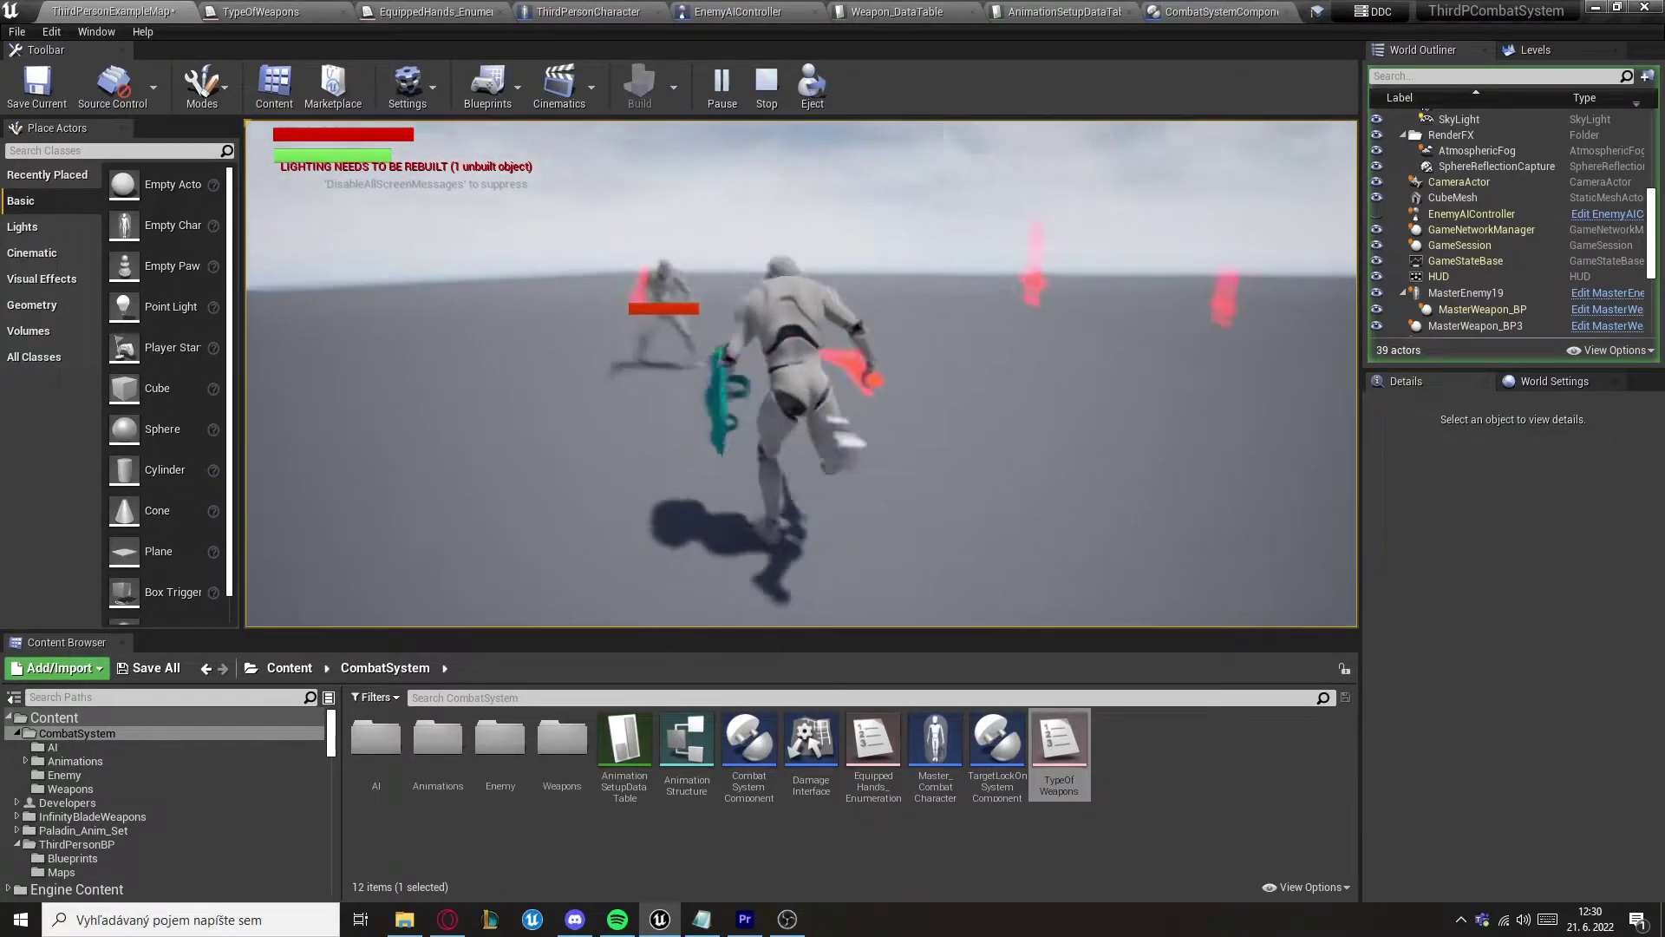
pyautogui.press('s')
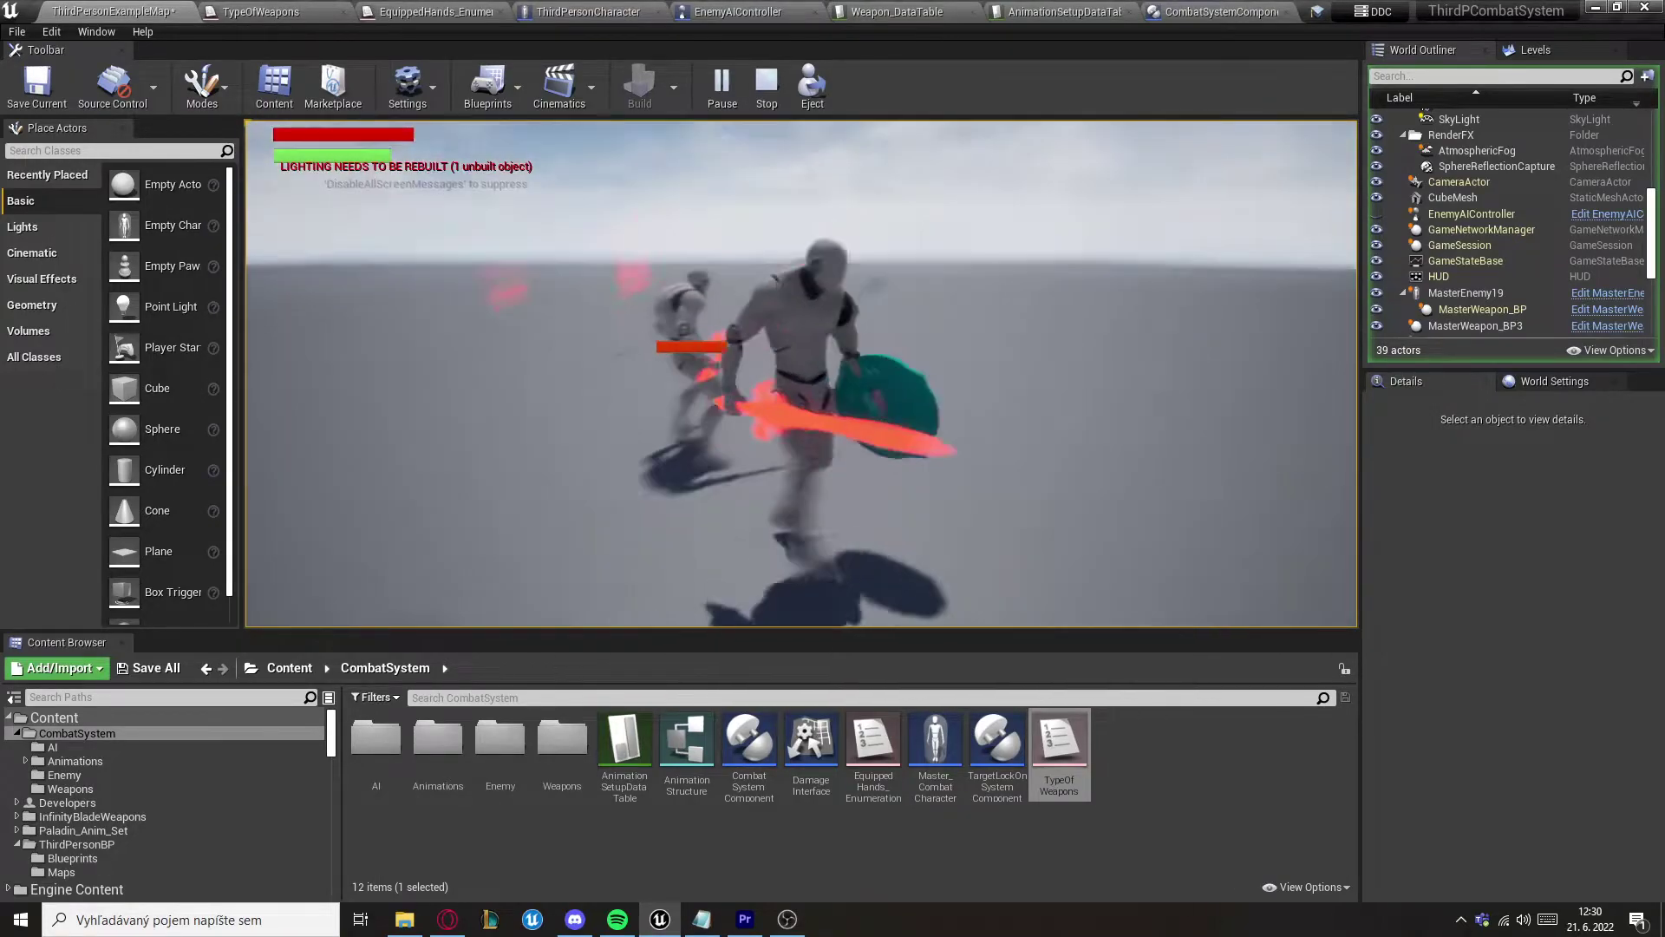
pyautogui.press('w')
pyautogui.press('w')
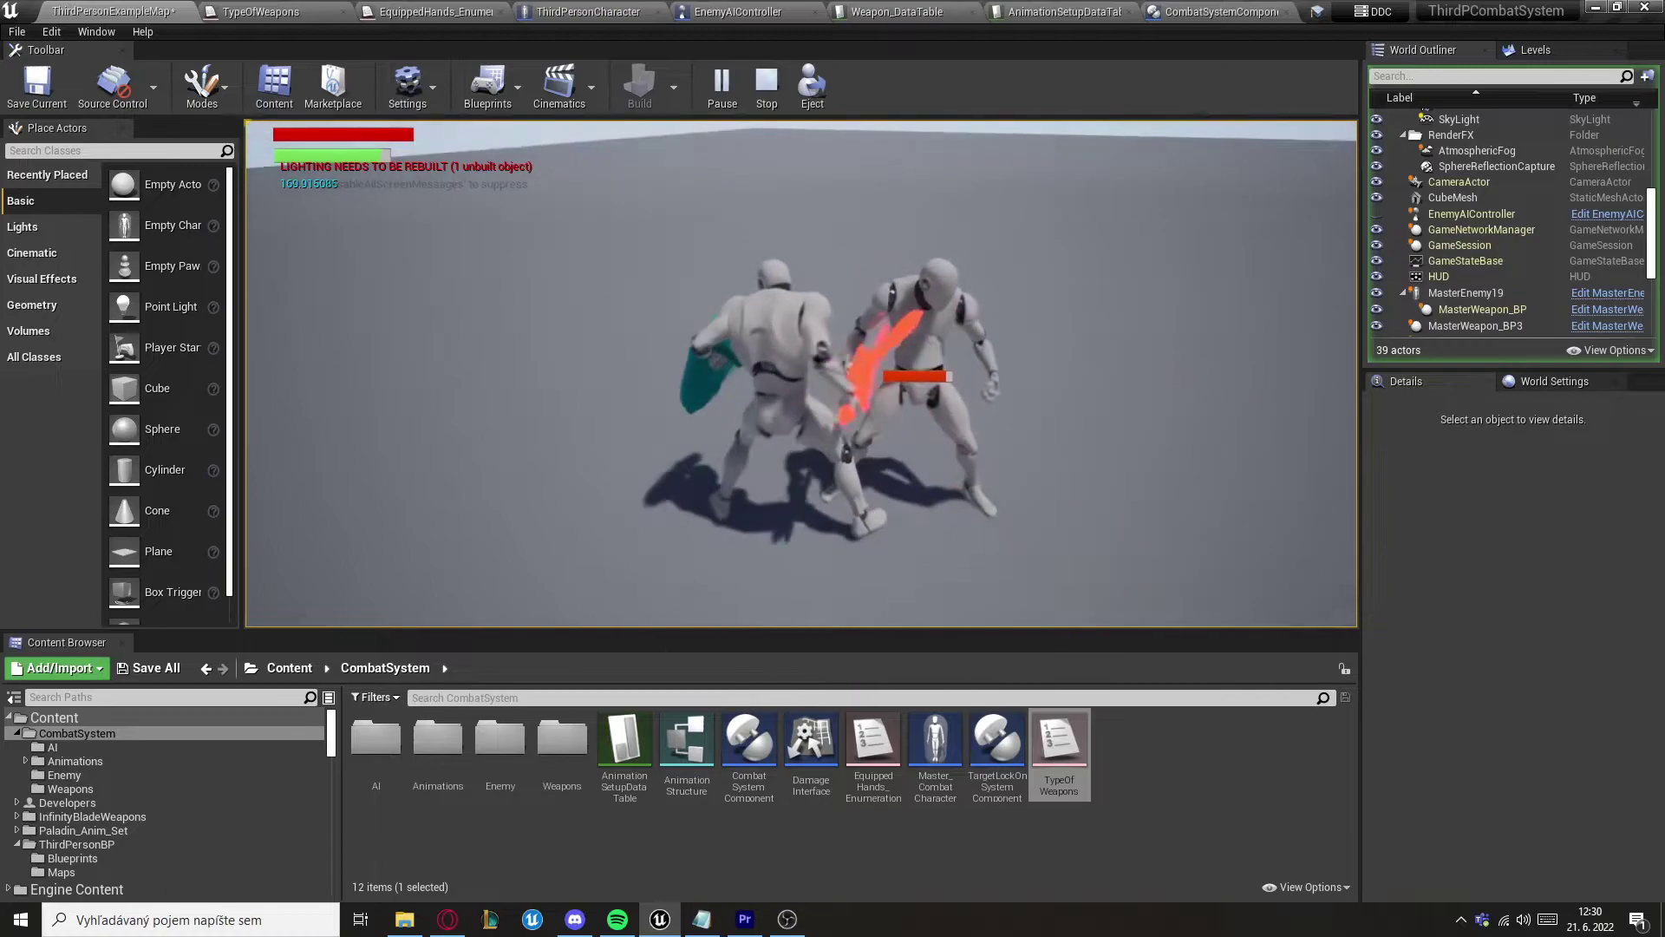
pyautogui.press('w')
pyautogui.press('w')
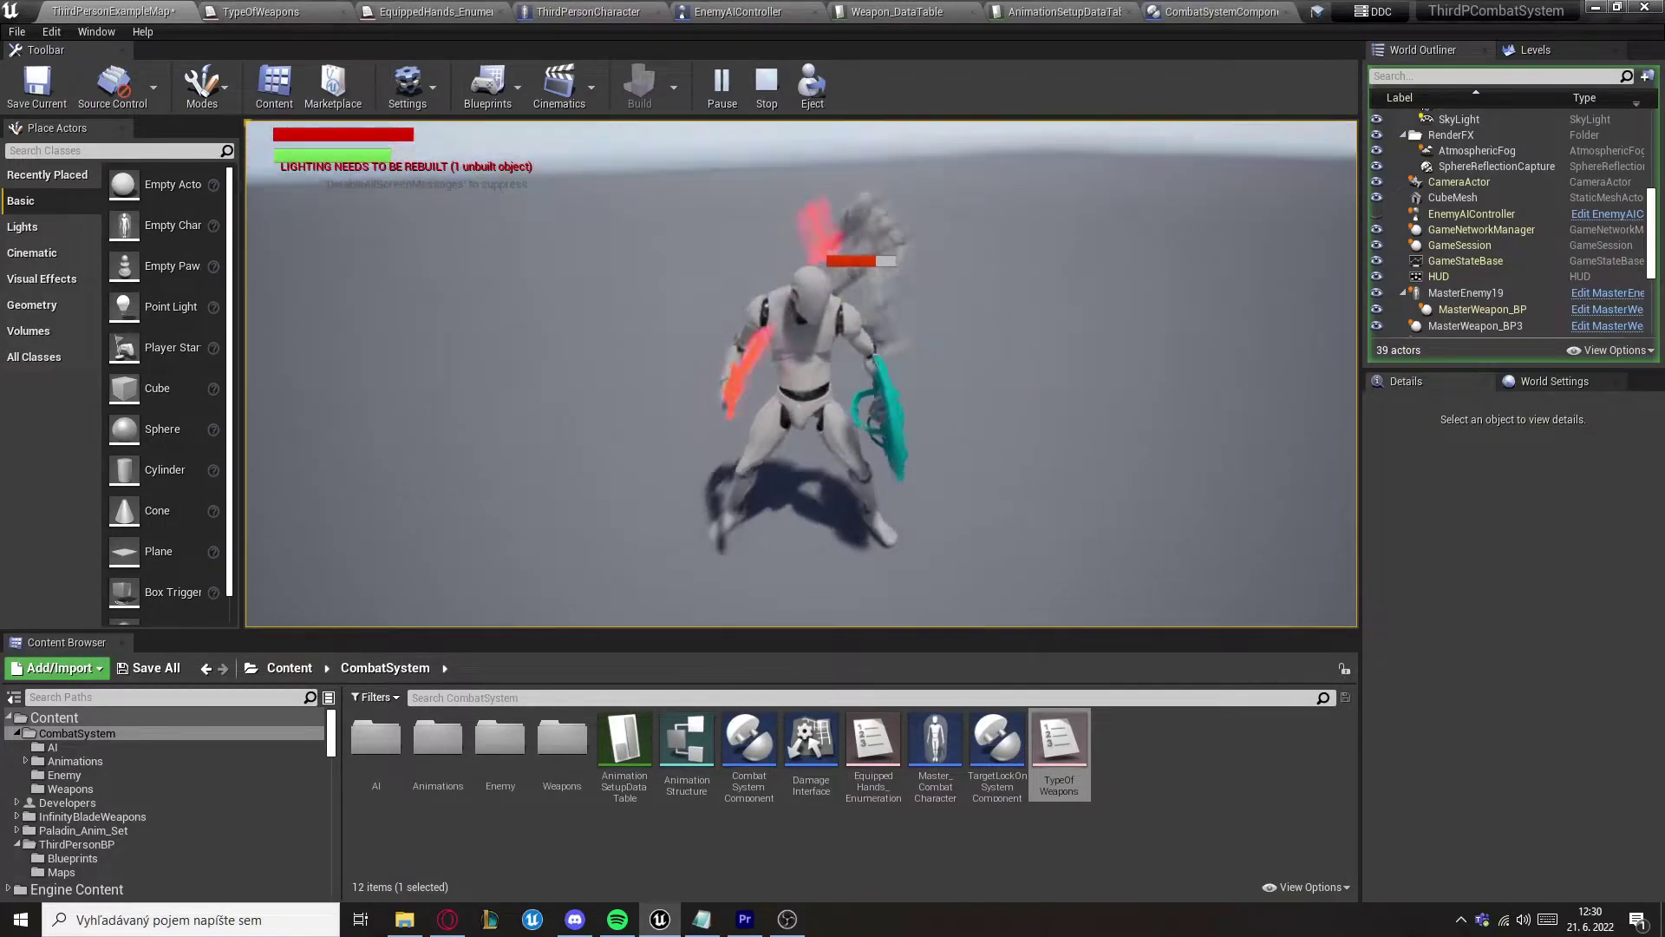
pyautogui.press('s')
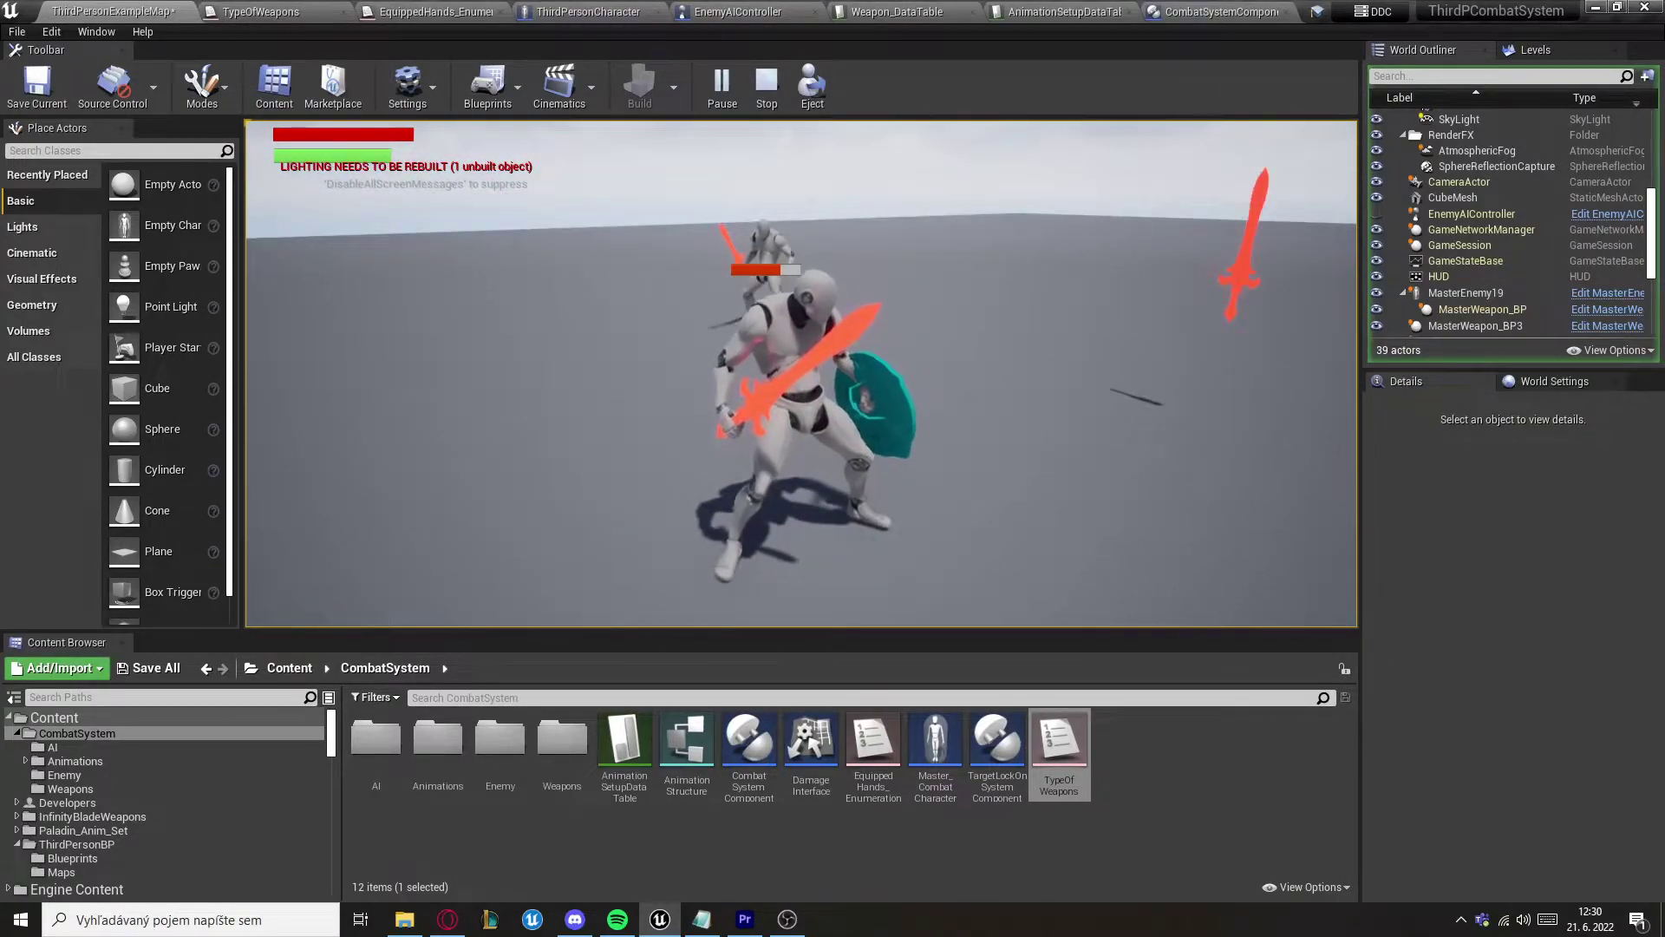
pyautogui.press('Escape')
# Step: Open EnemyAIBehaviorTree and examine its Sequence with the Wait and Attack tasks
pyautogui.click(723, 12)
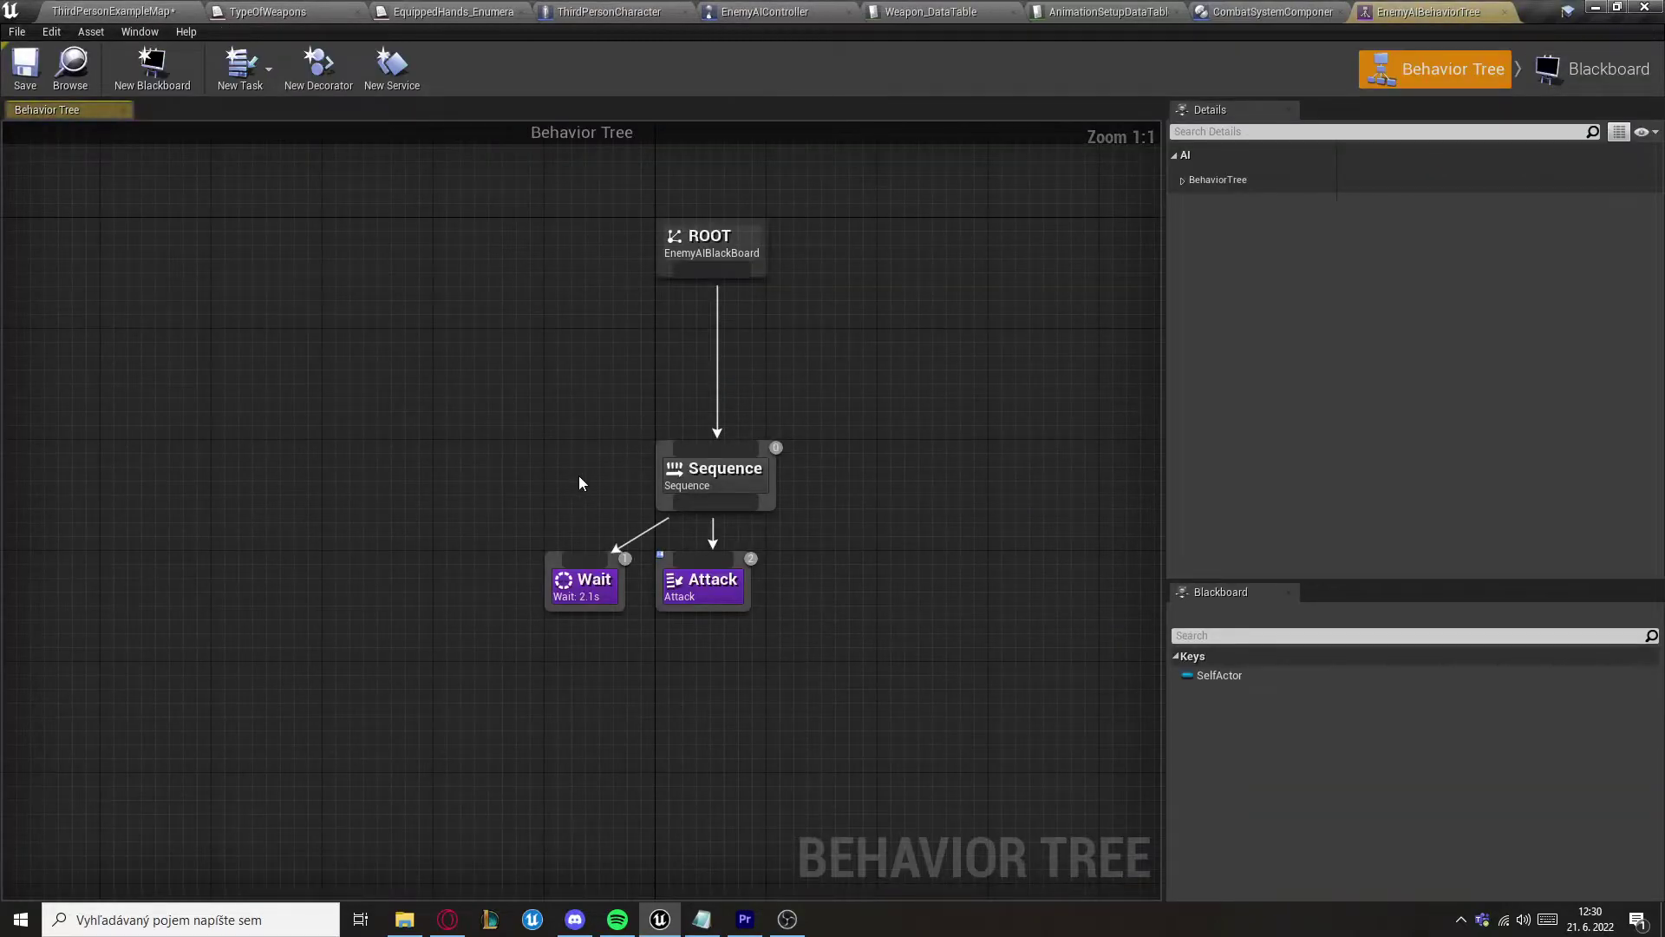
pyautogui.moveTo(380, 205); pyautogui.dragTo(820, 617)
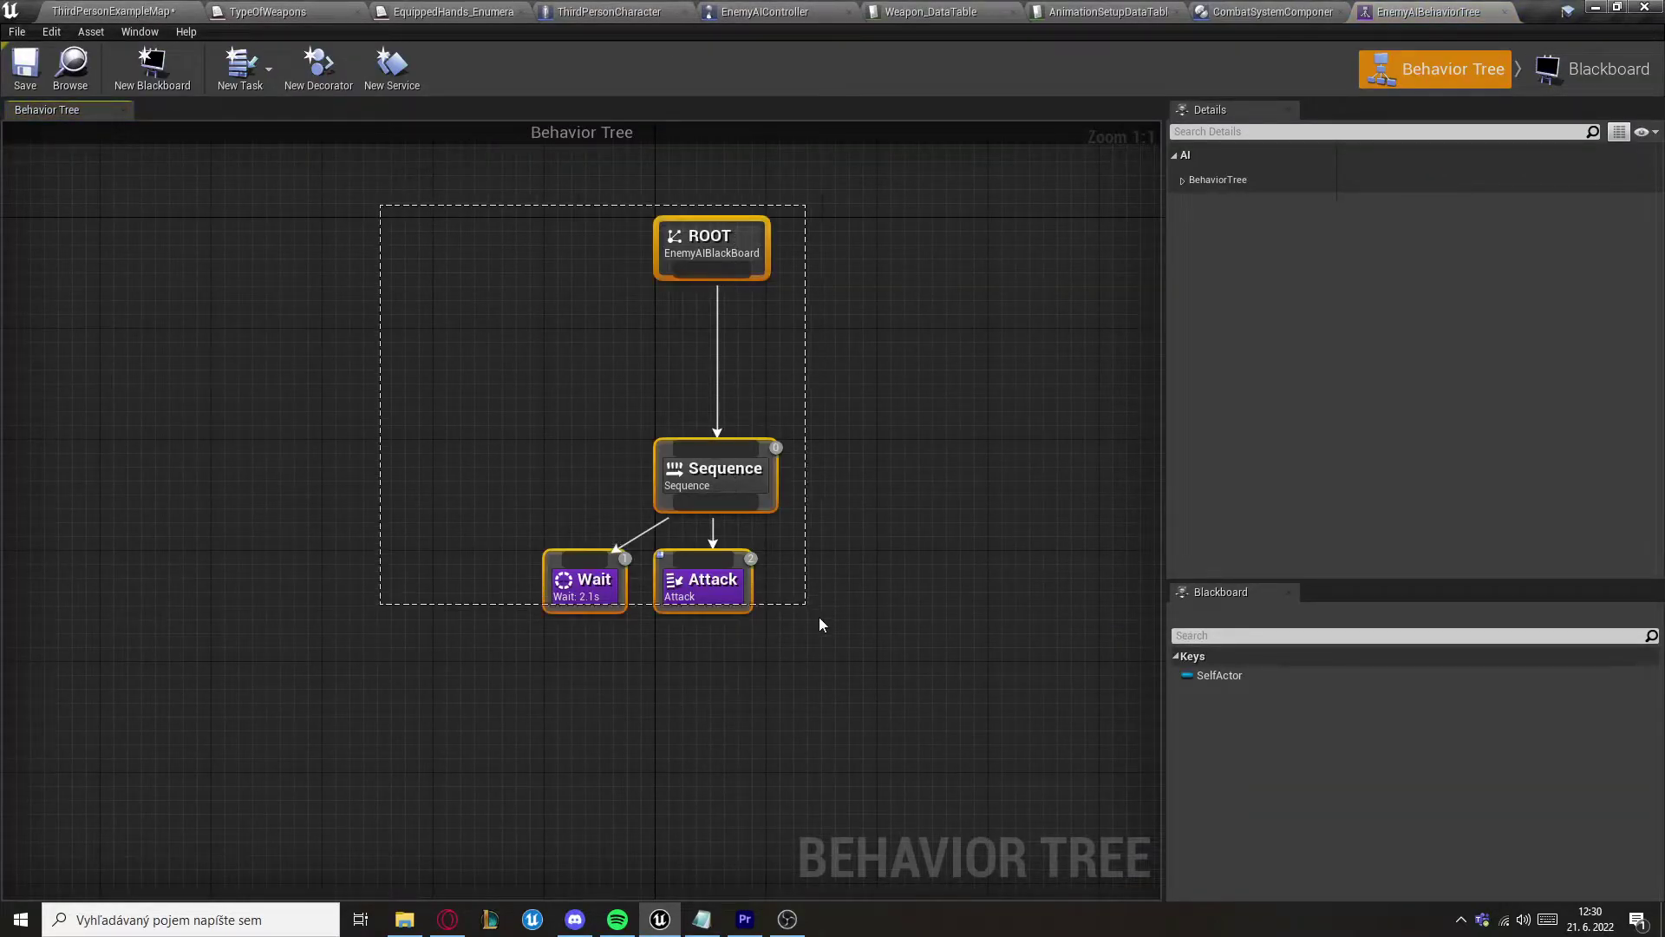
pyautogui.moveTo(861, 689); pyautogui.dragTo(362, 252)
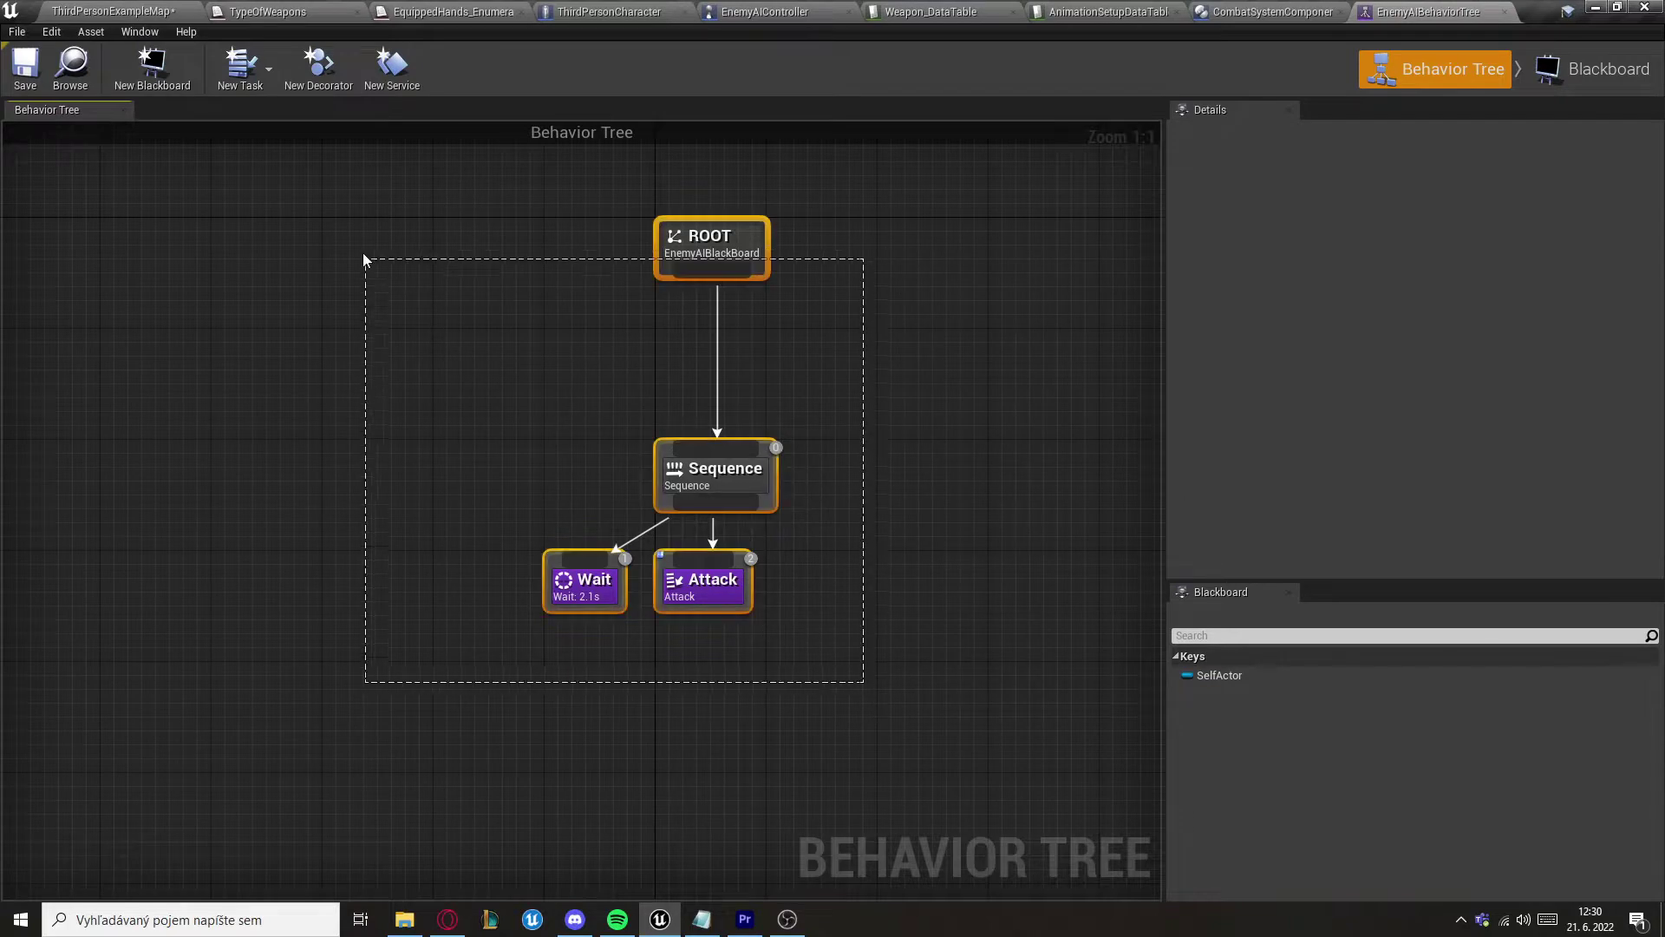
# Step: Open the Attack task's event graph and examine its Input Attack Right Hand call
pyautogui.doubleClick(684, 590)
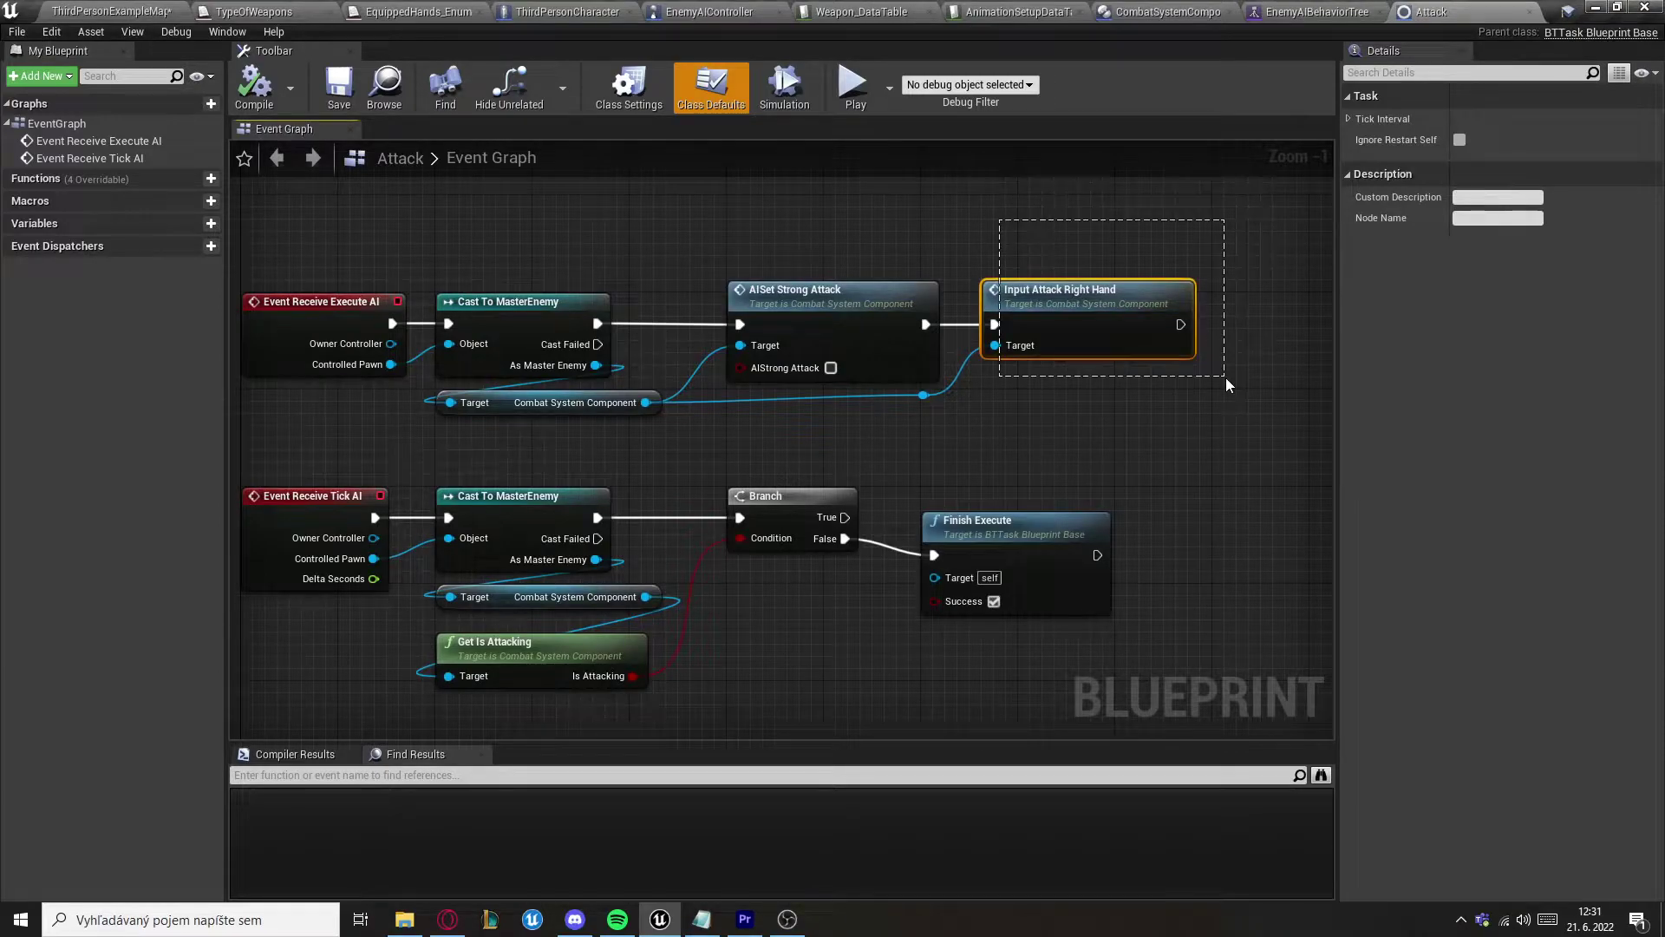
pyautogui.moveTo(1225, 378)
pyautogui.mouseDown()
pyautogui.moveTo(928, 247)
pyautogui.moveTo(949, 236)
pyautogui.mouseUp()
pyautogui.click(949, 236)
# Step: Play-test ThirdPersonExampleMap with the unarmed character, moving around the enemy to observe its attack behavior, and end the session
pyautogui.click(184, 15)
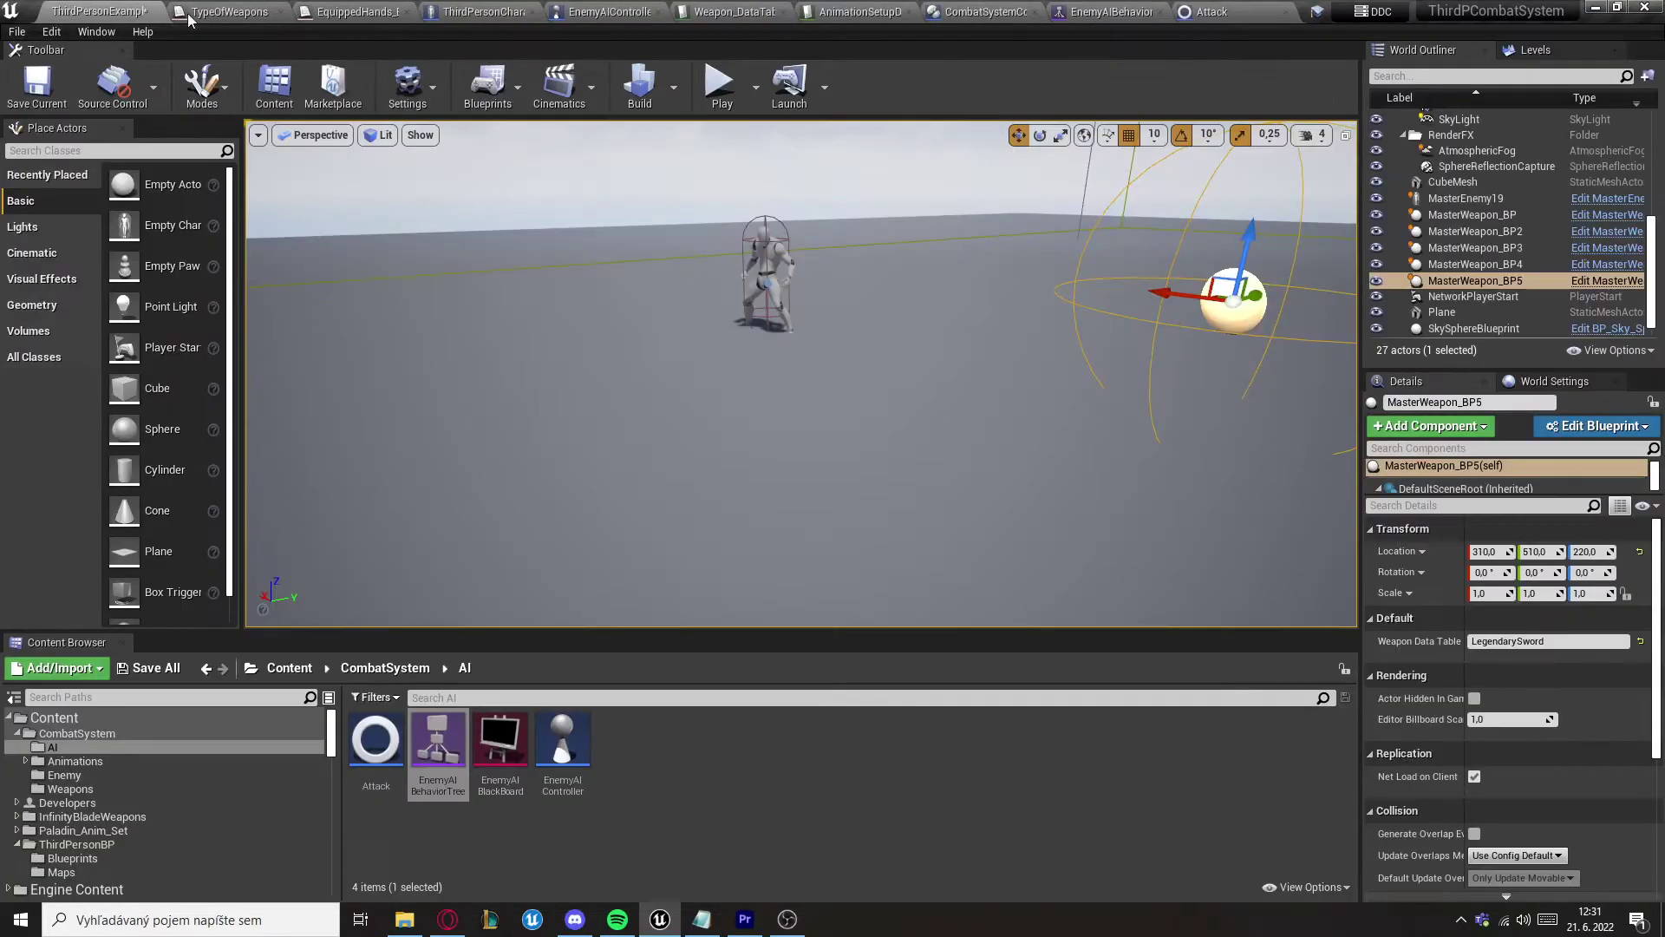
pyautogui.click(722, 83)
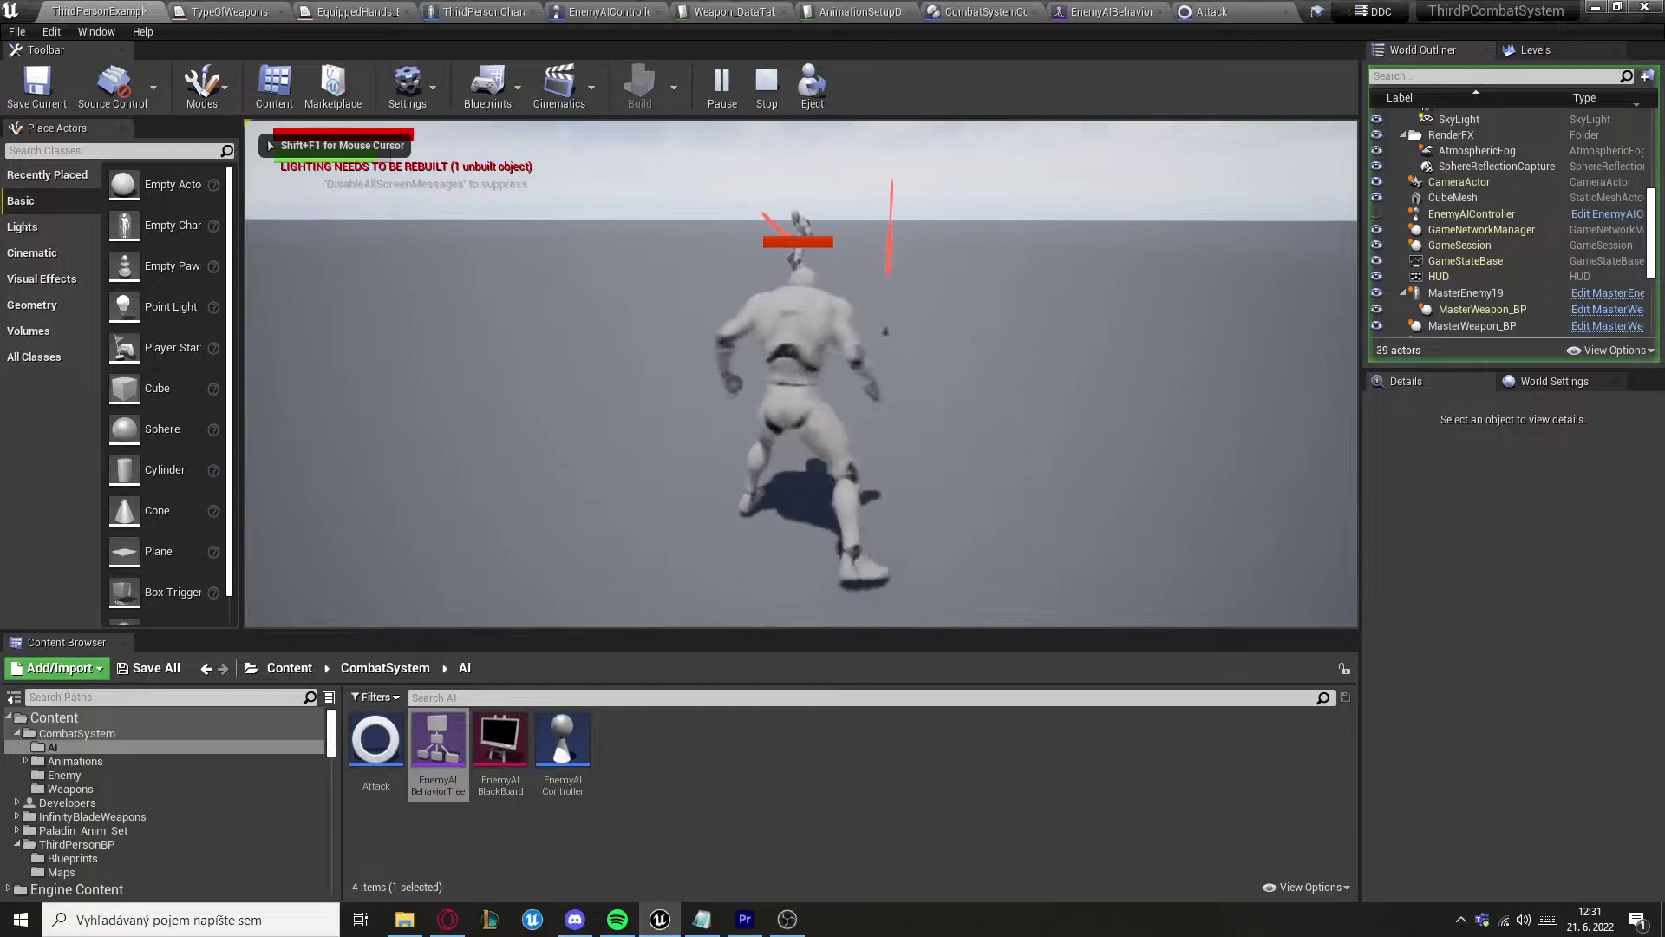
pyautogui.press('w')
pyautogui.press('w')
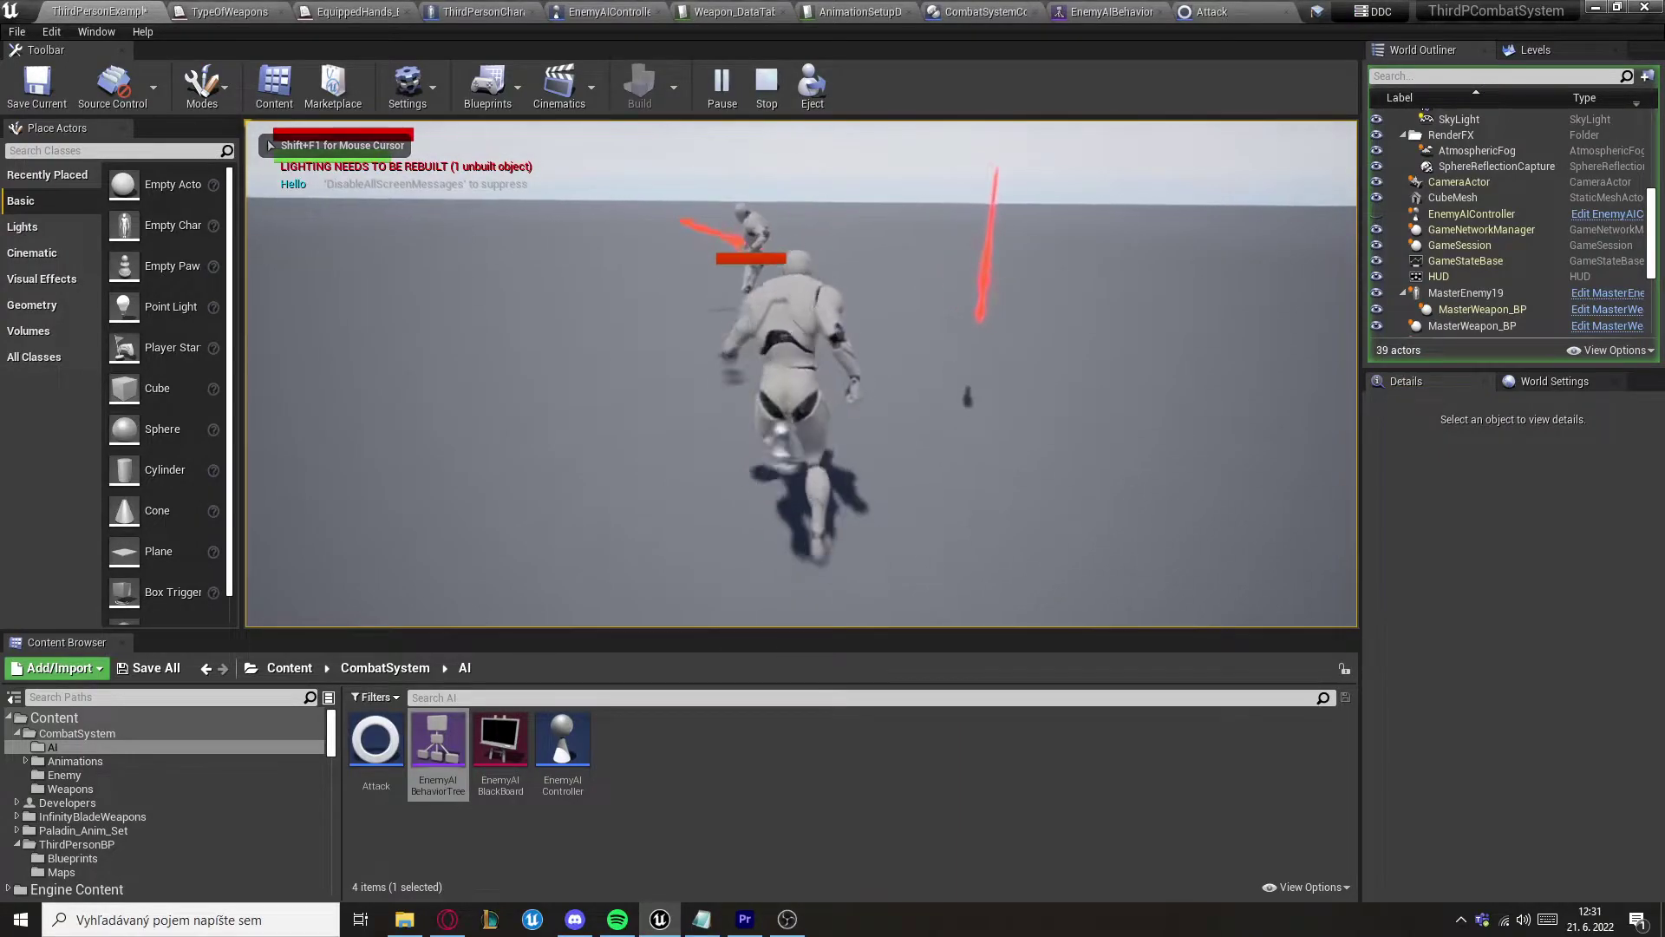
pyautogui.press('a')
pyautogui.press('s')
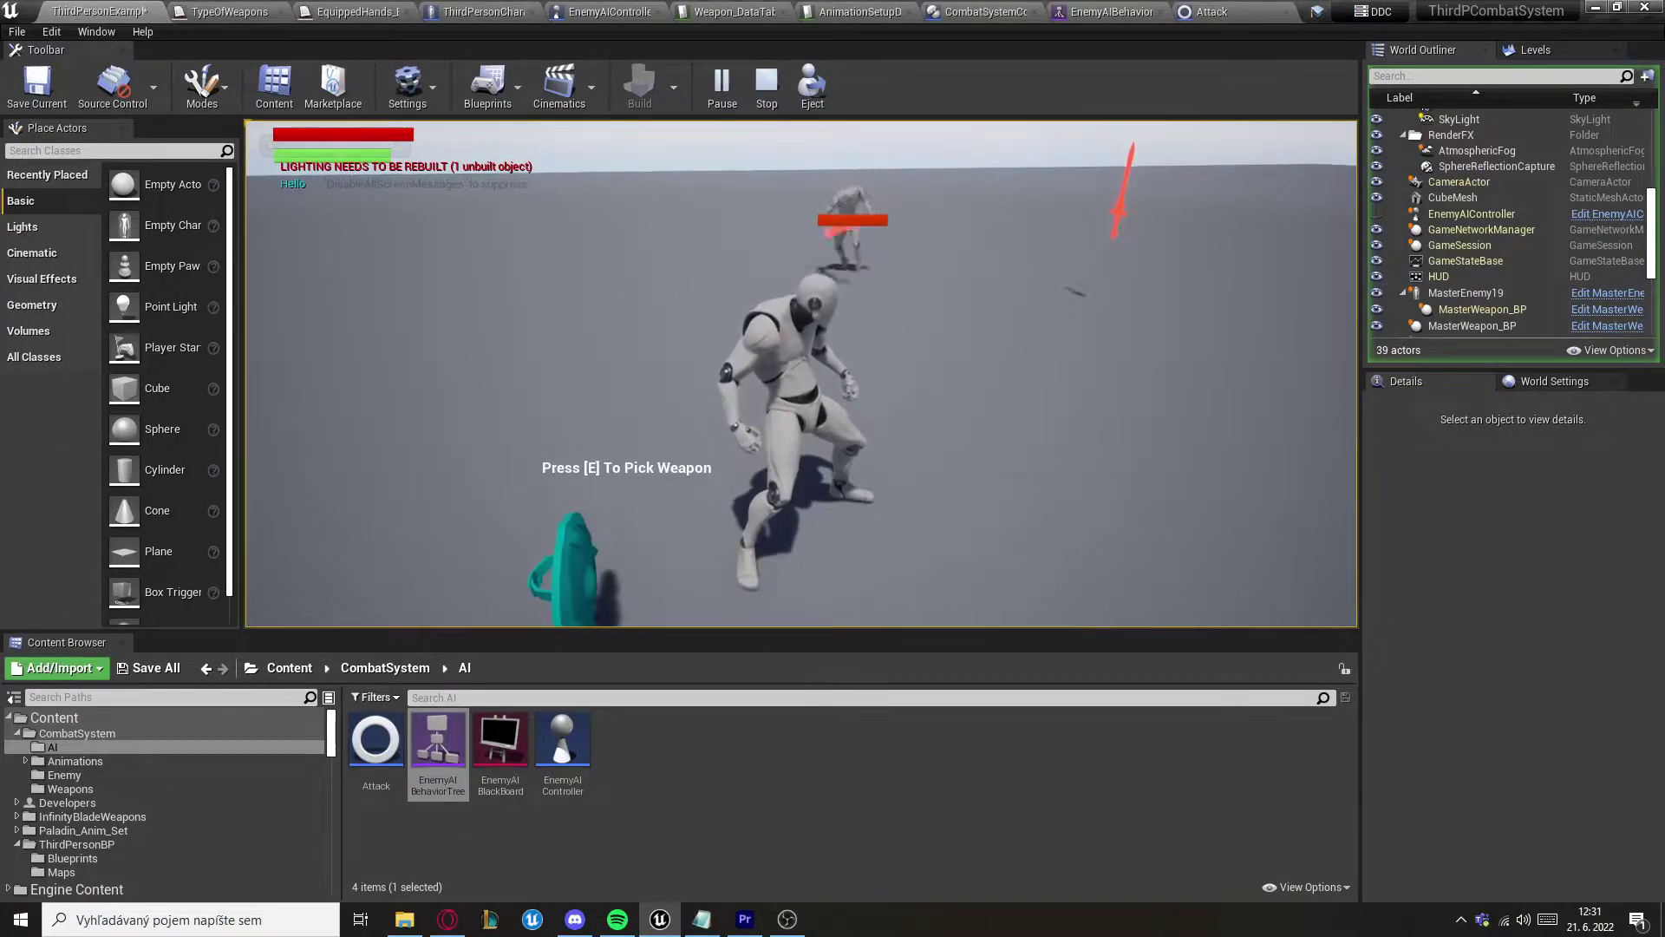
pyautogui.press('d')
pyautogui.press('w')
pyautogui.press('s')
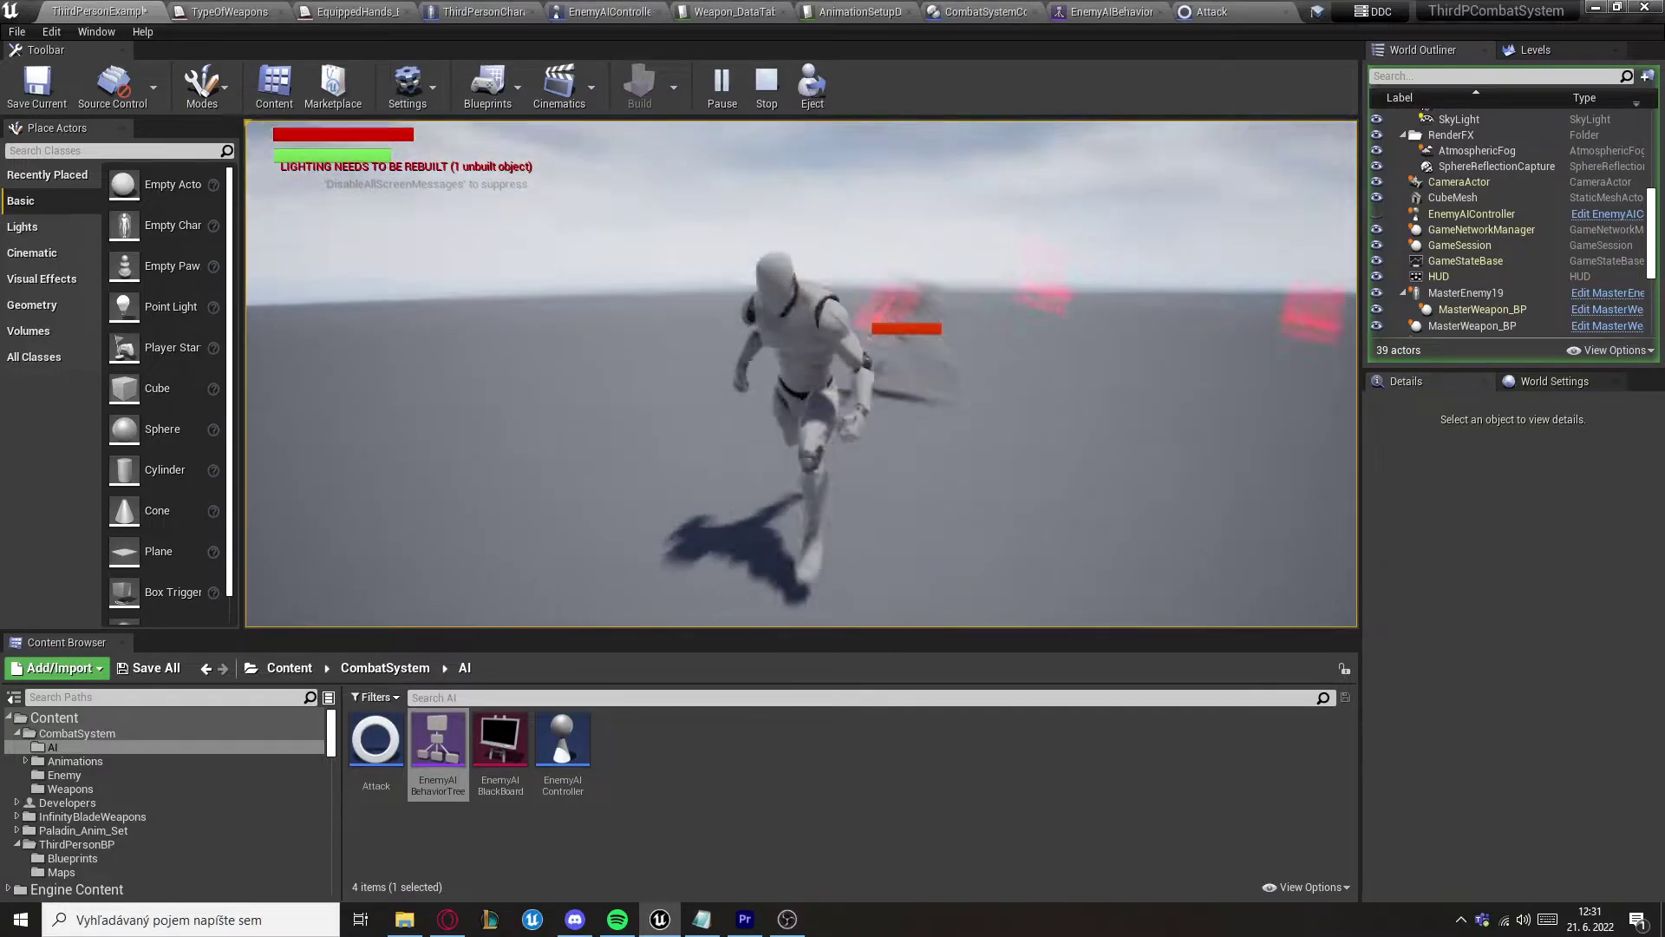
pyautogui.press('Escape')
# Step: Review EnemyAIController's Run Behavior Tree call on BeginPlay and open EnemyAIBehaviorTree to examine its tasks
pyautogui.click(607, 11)
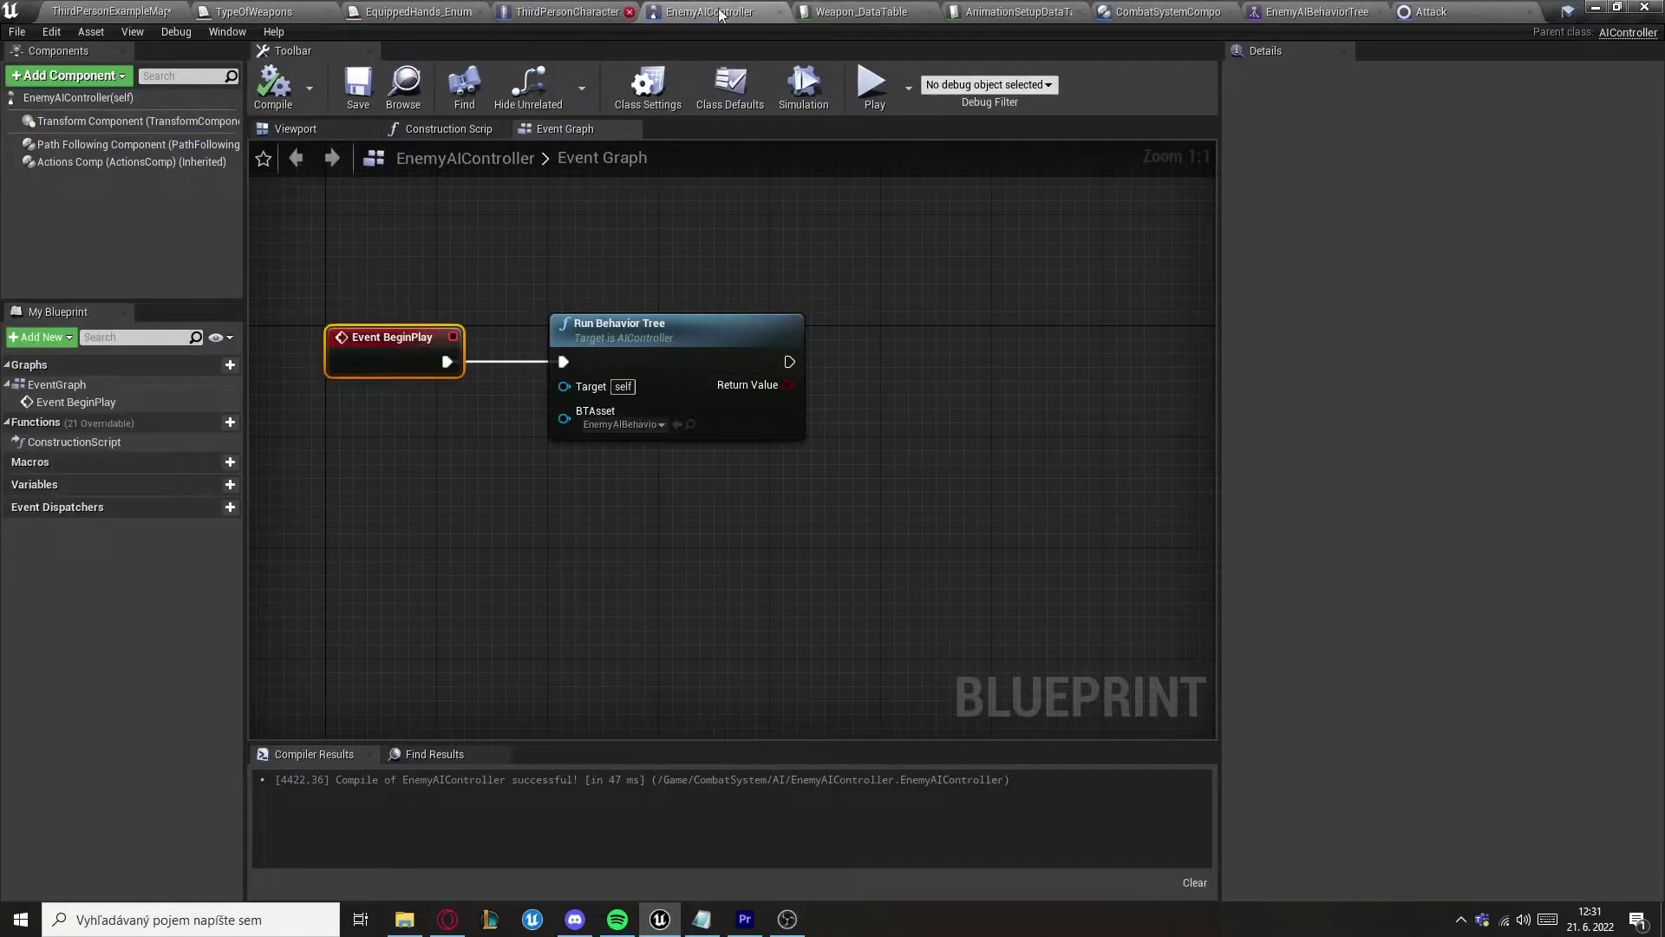
pyautogui.click(1309, 11)
pyautogui.click(581, 590)
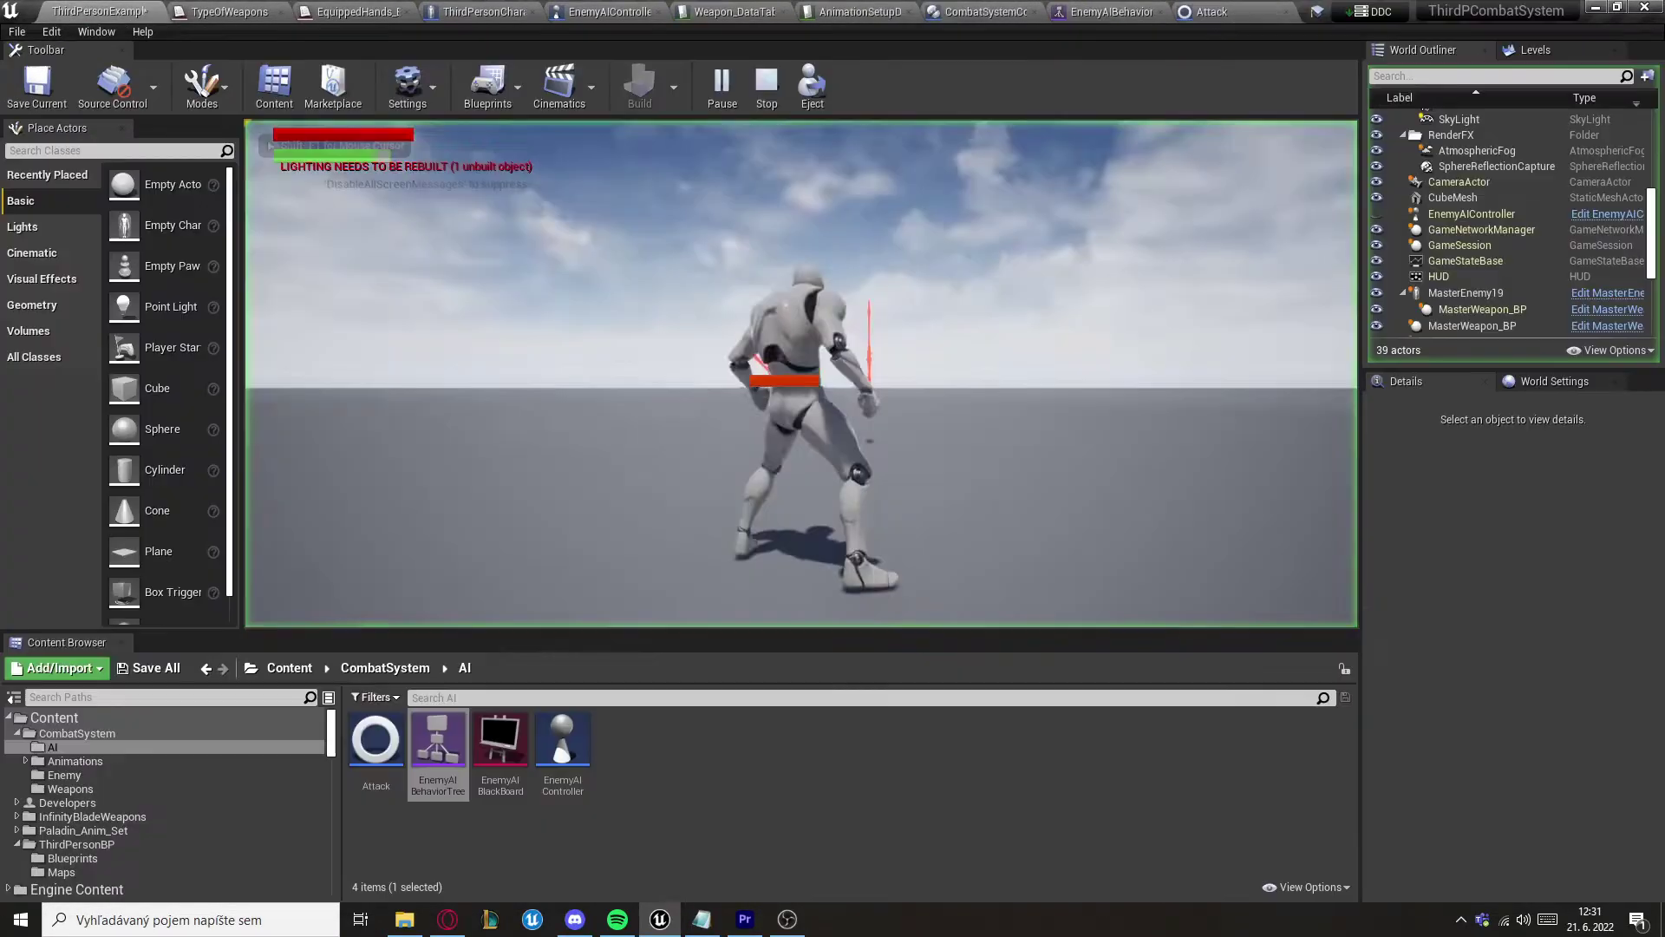
# Step: Run to the shield pickup in play mode and equip the shield to the character's left hand
pyautogui.press('d')
pyautogui.press('s')
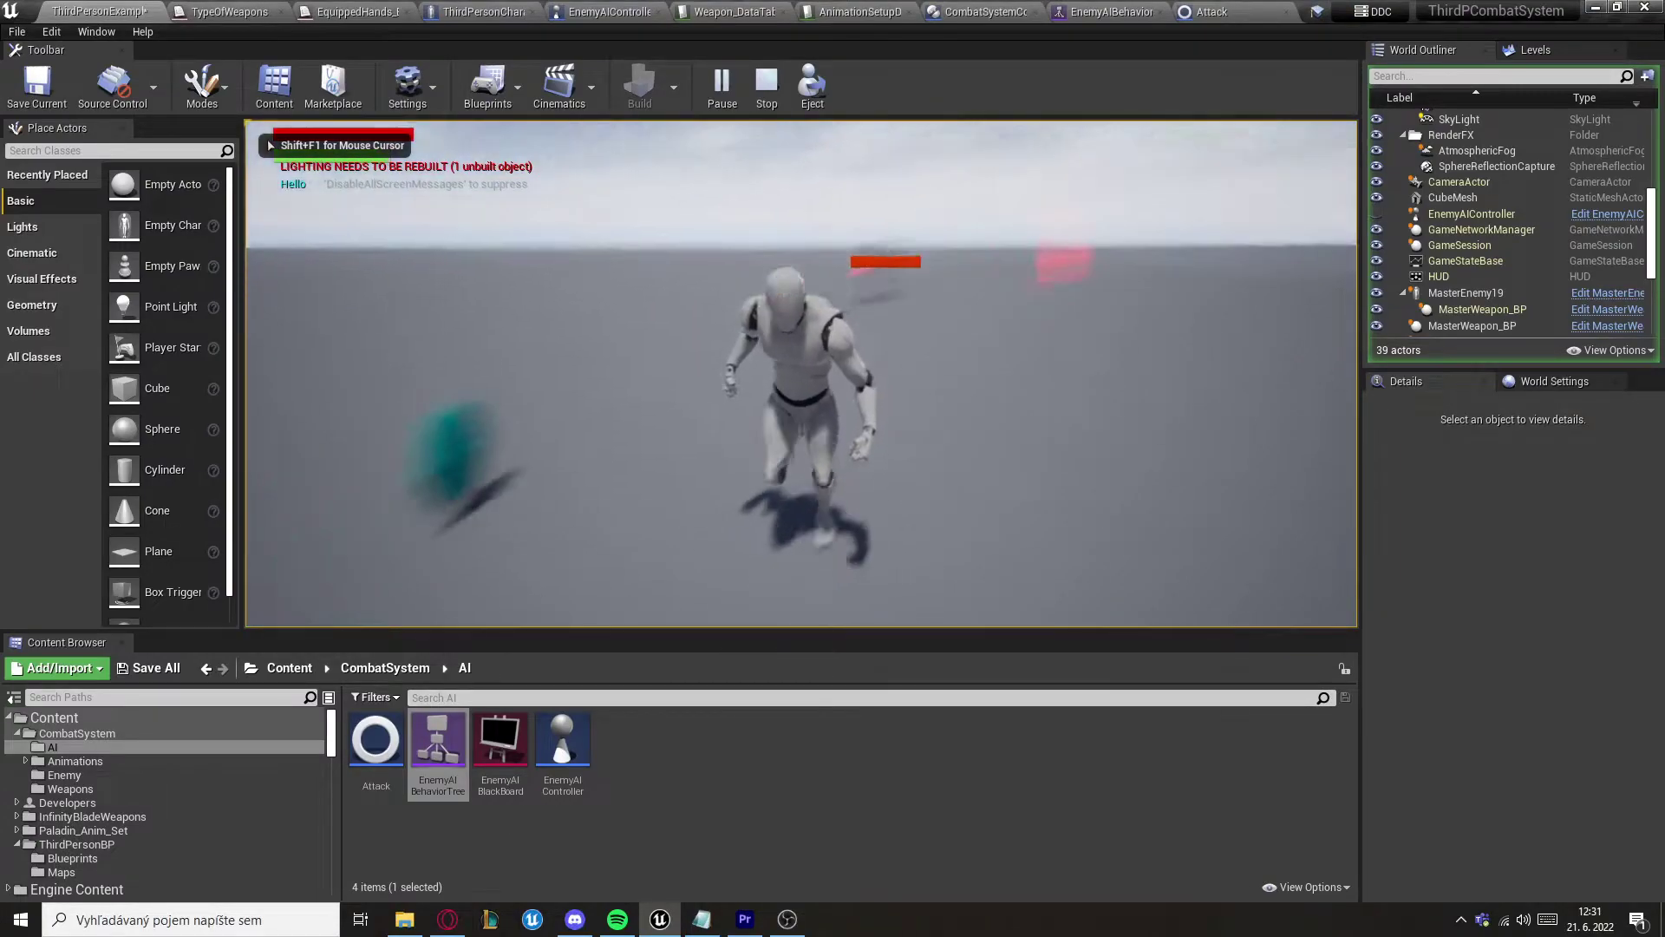
pyautogui.press('w')
pyautogui.press('e')
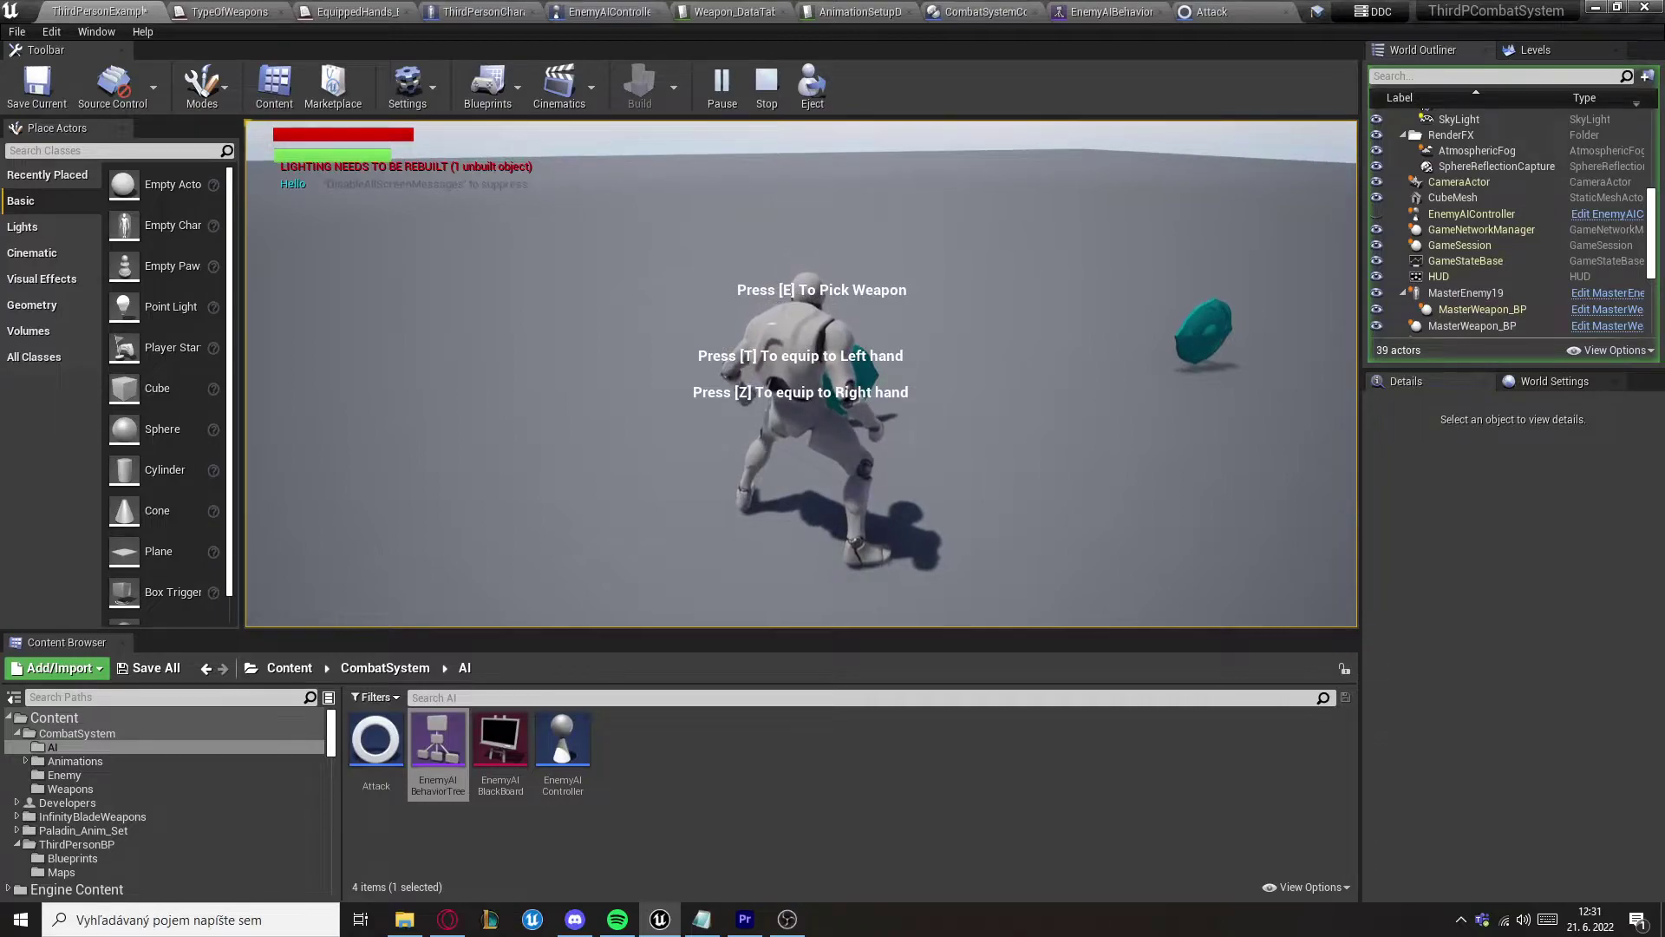
pyautogui.press('t')
pyautogui.press('w')
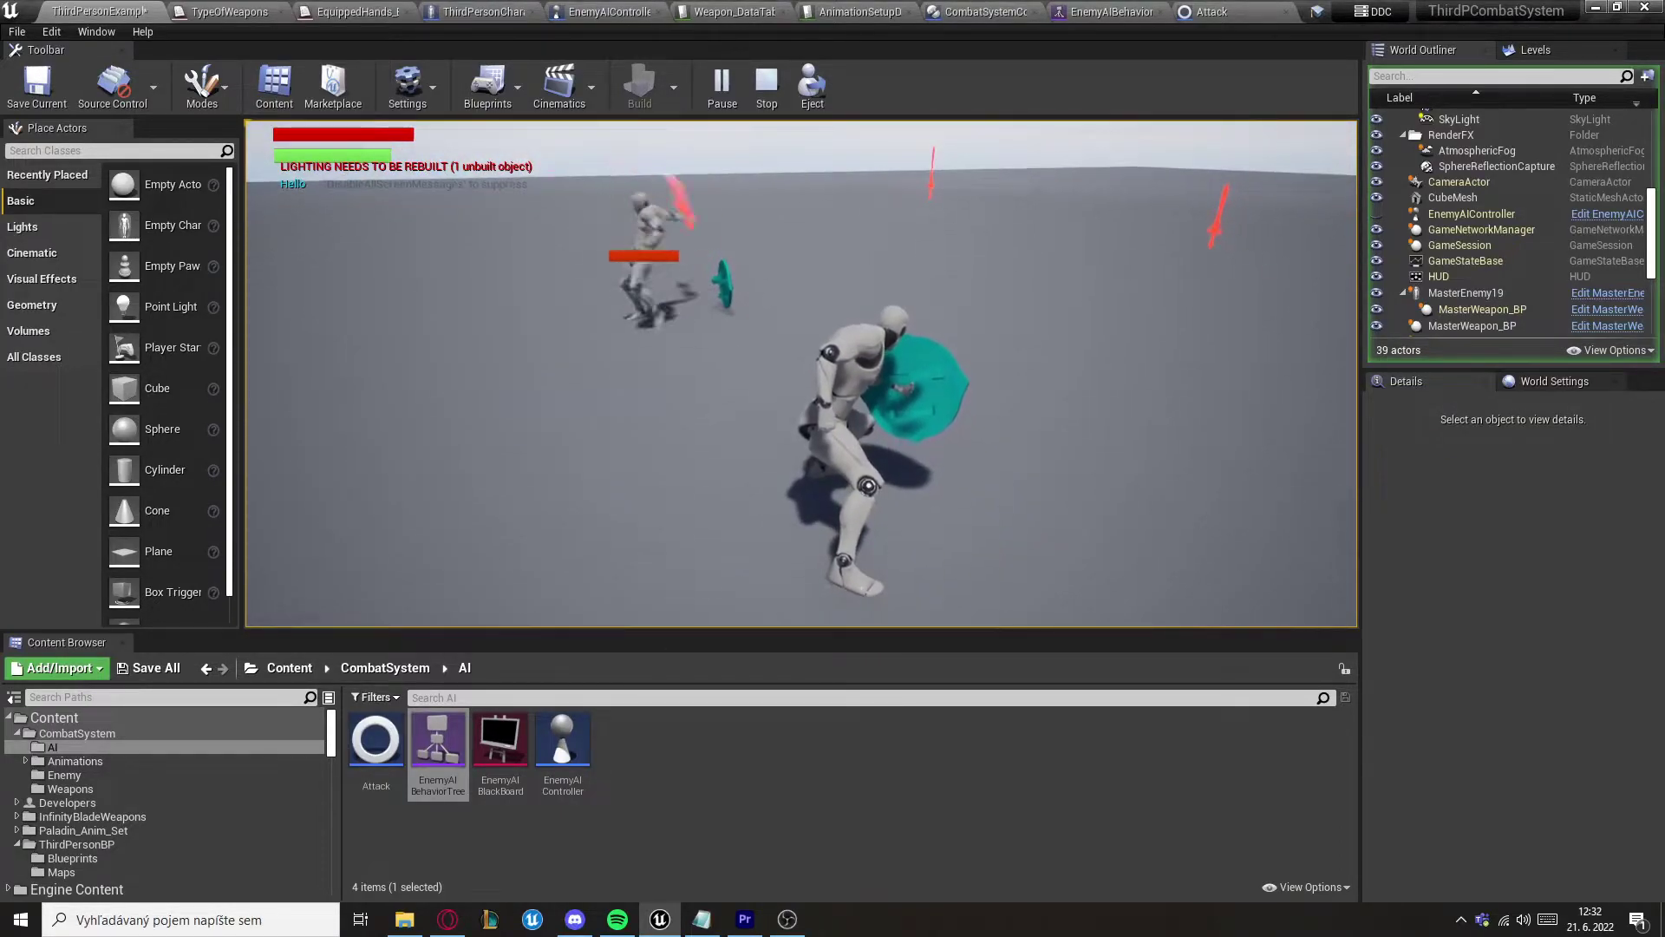
# Step: Move around the enemy with the shield to test its attacks, end the play session and save the map
pyautogui.press('w')
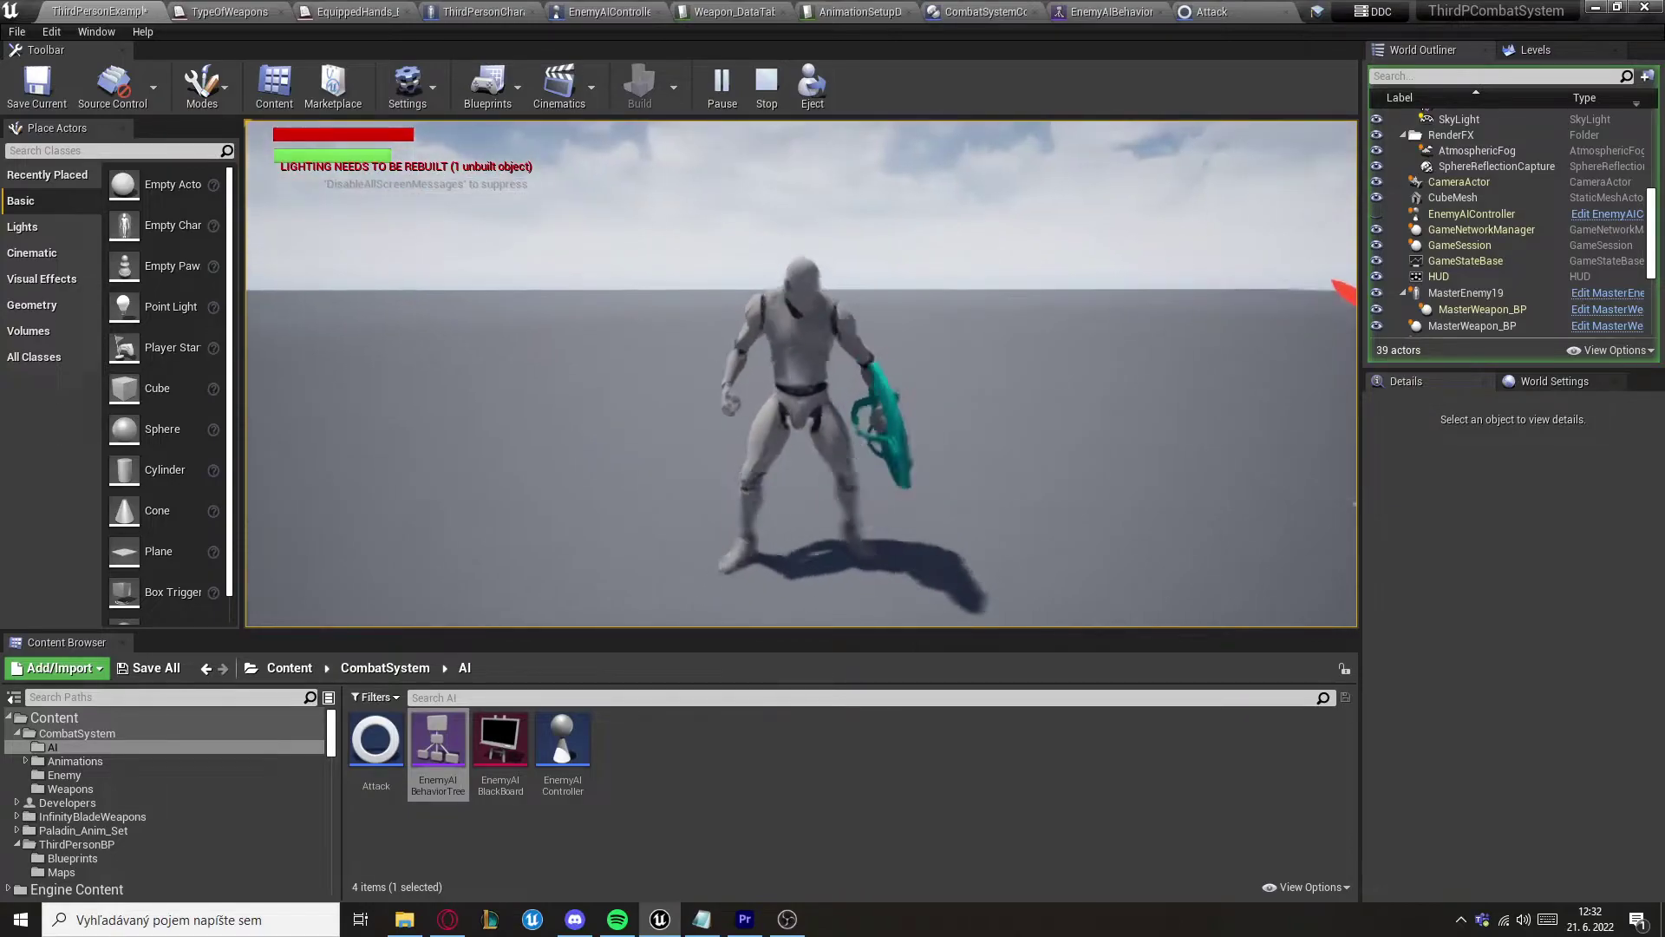
pyautogui.press('w')
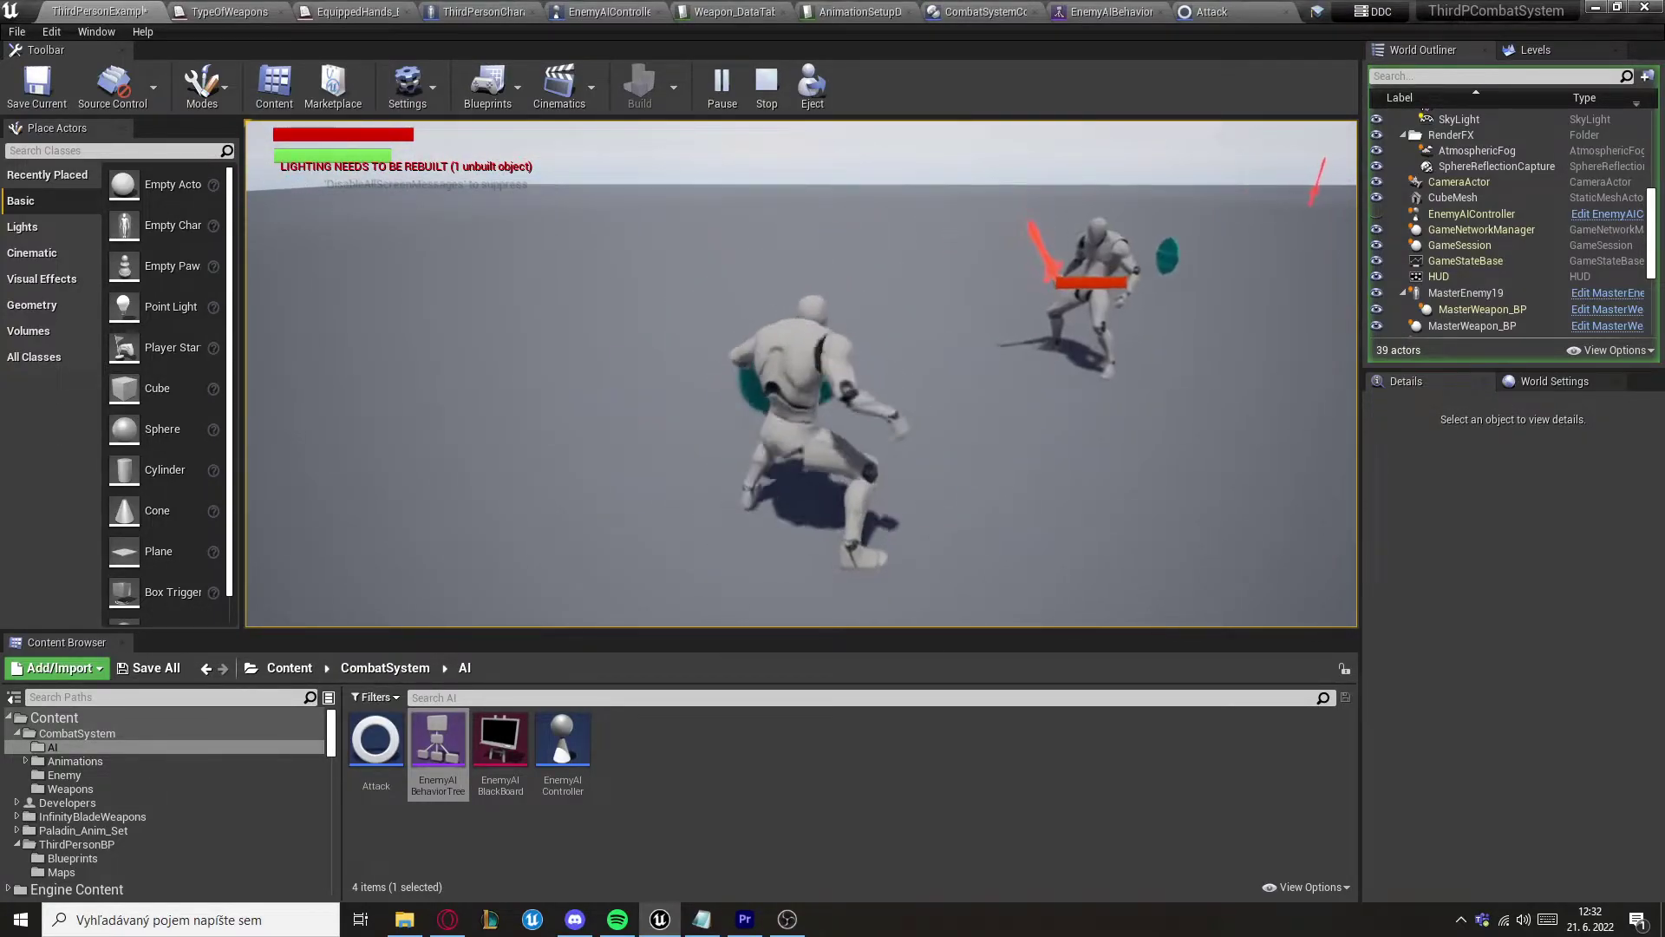
pyautogui.press('w')
pyautogui.press('s')
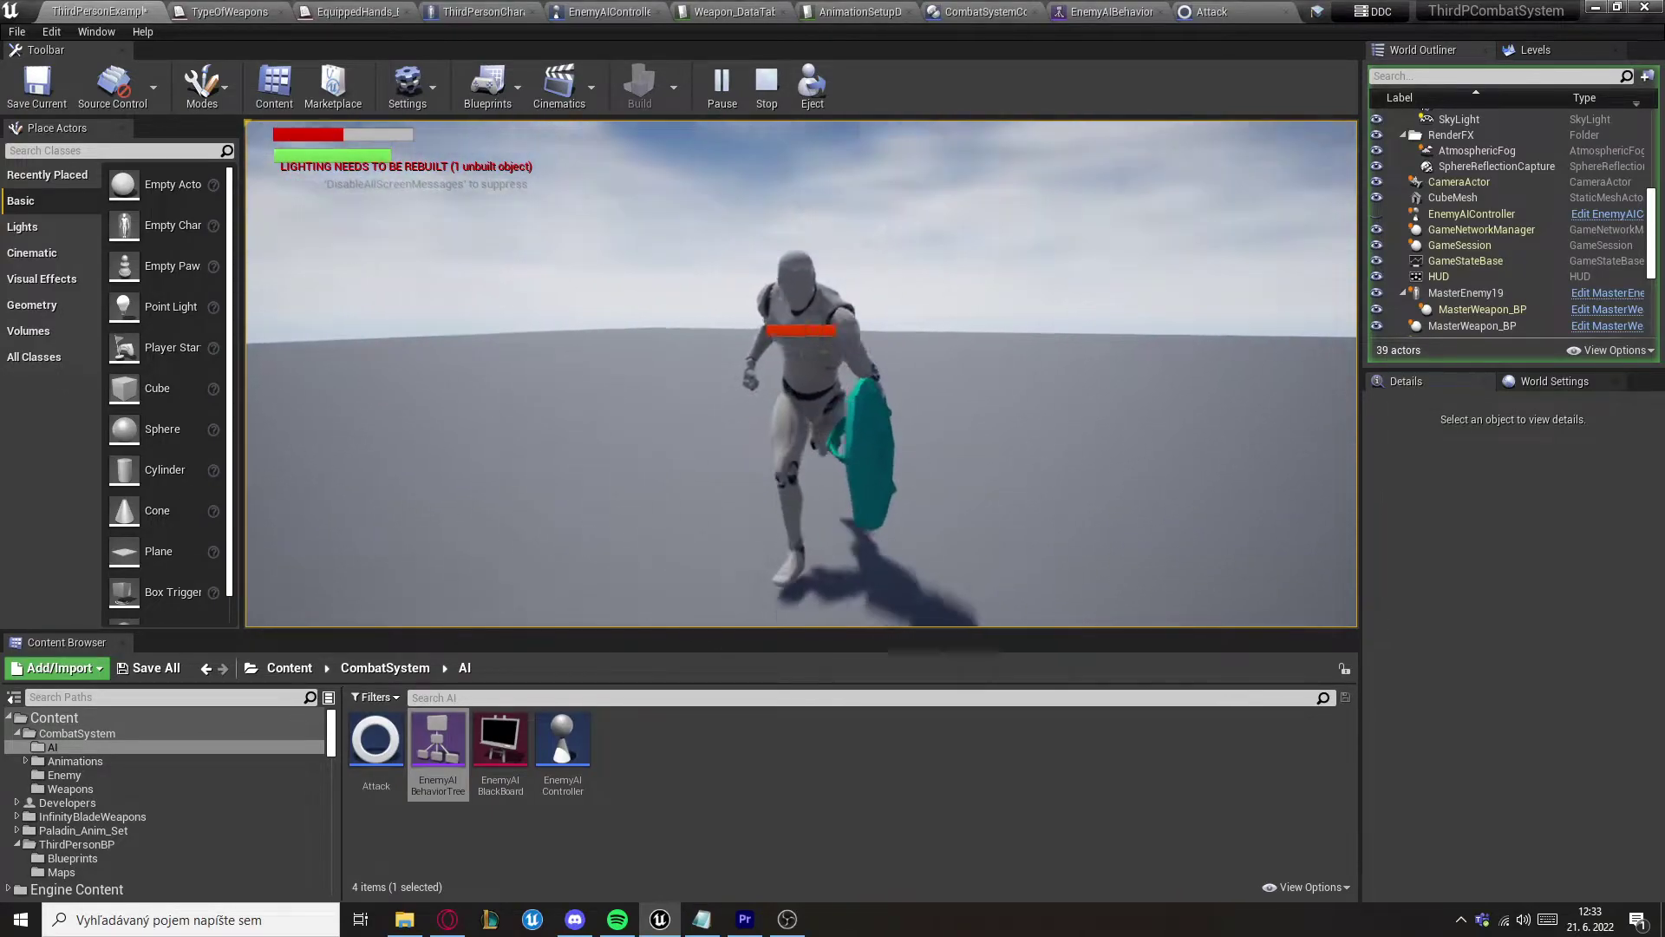
pyautogui.press('Escape')
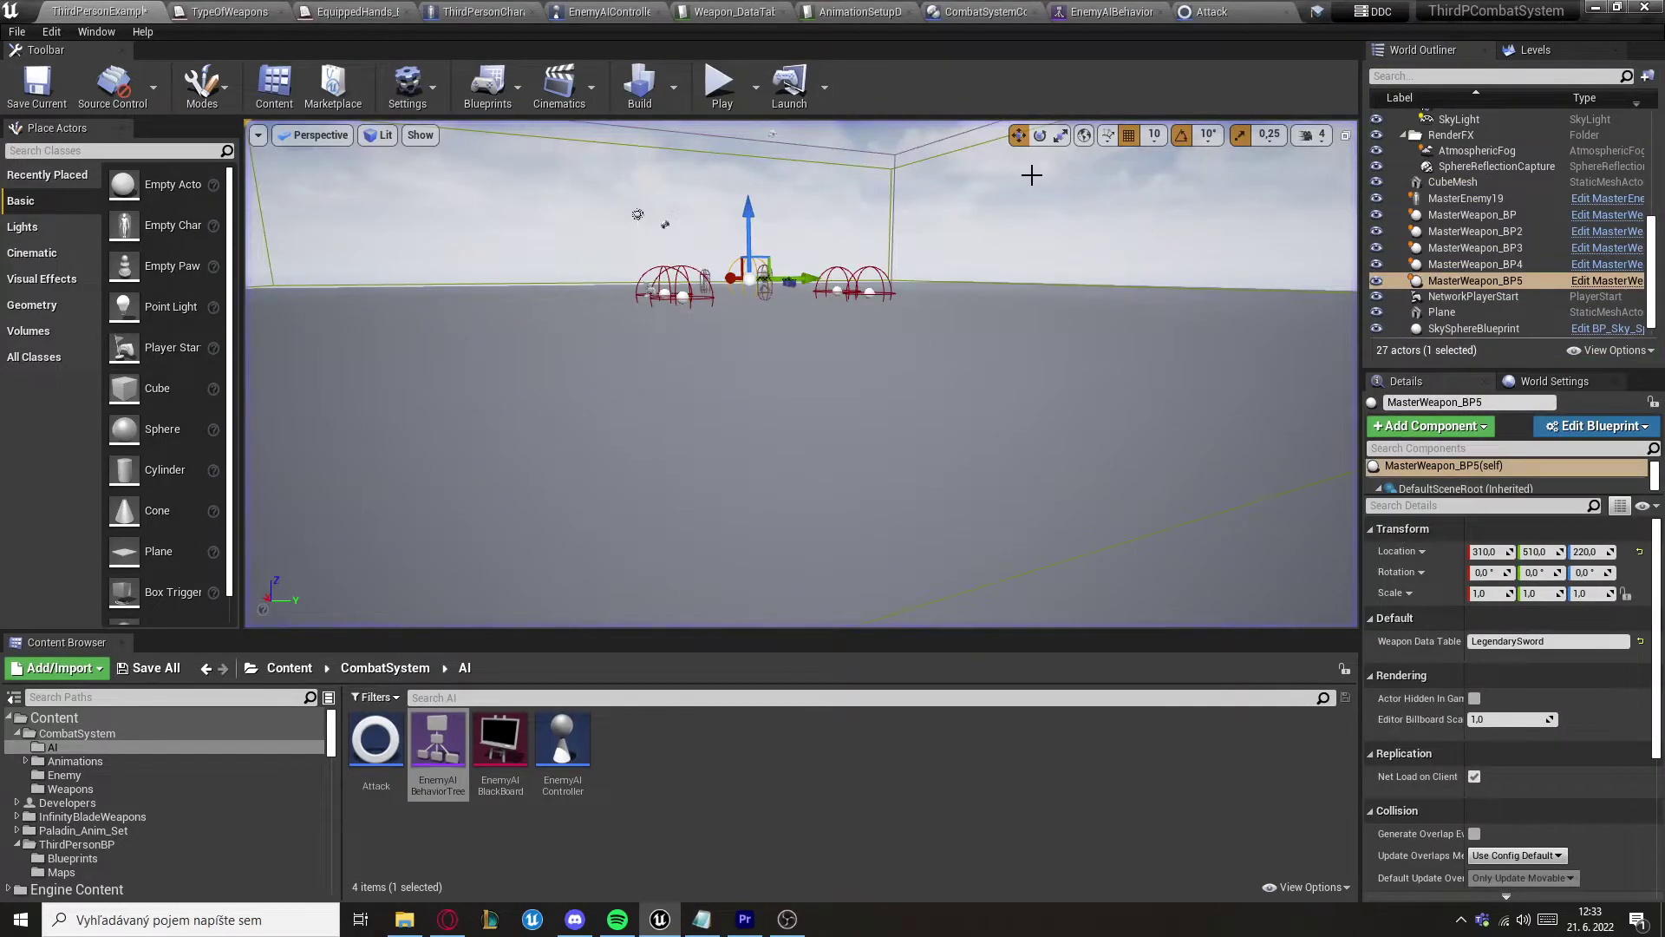
pyautogui.hotkey('ctrl', 's')
# Step: Open the TypeOfWeapons enumeration in the CombatSystem folder and highlight its GiantSword entry
pyautogui.click(77, 733)
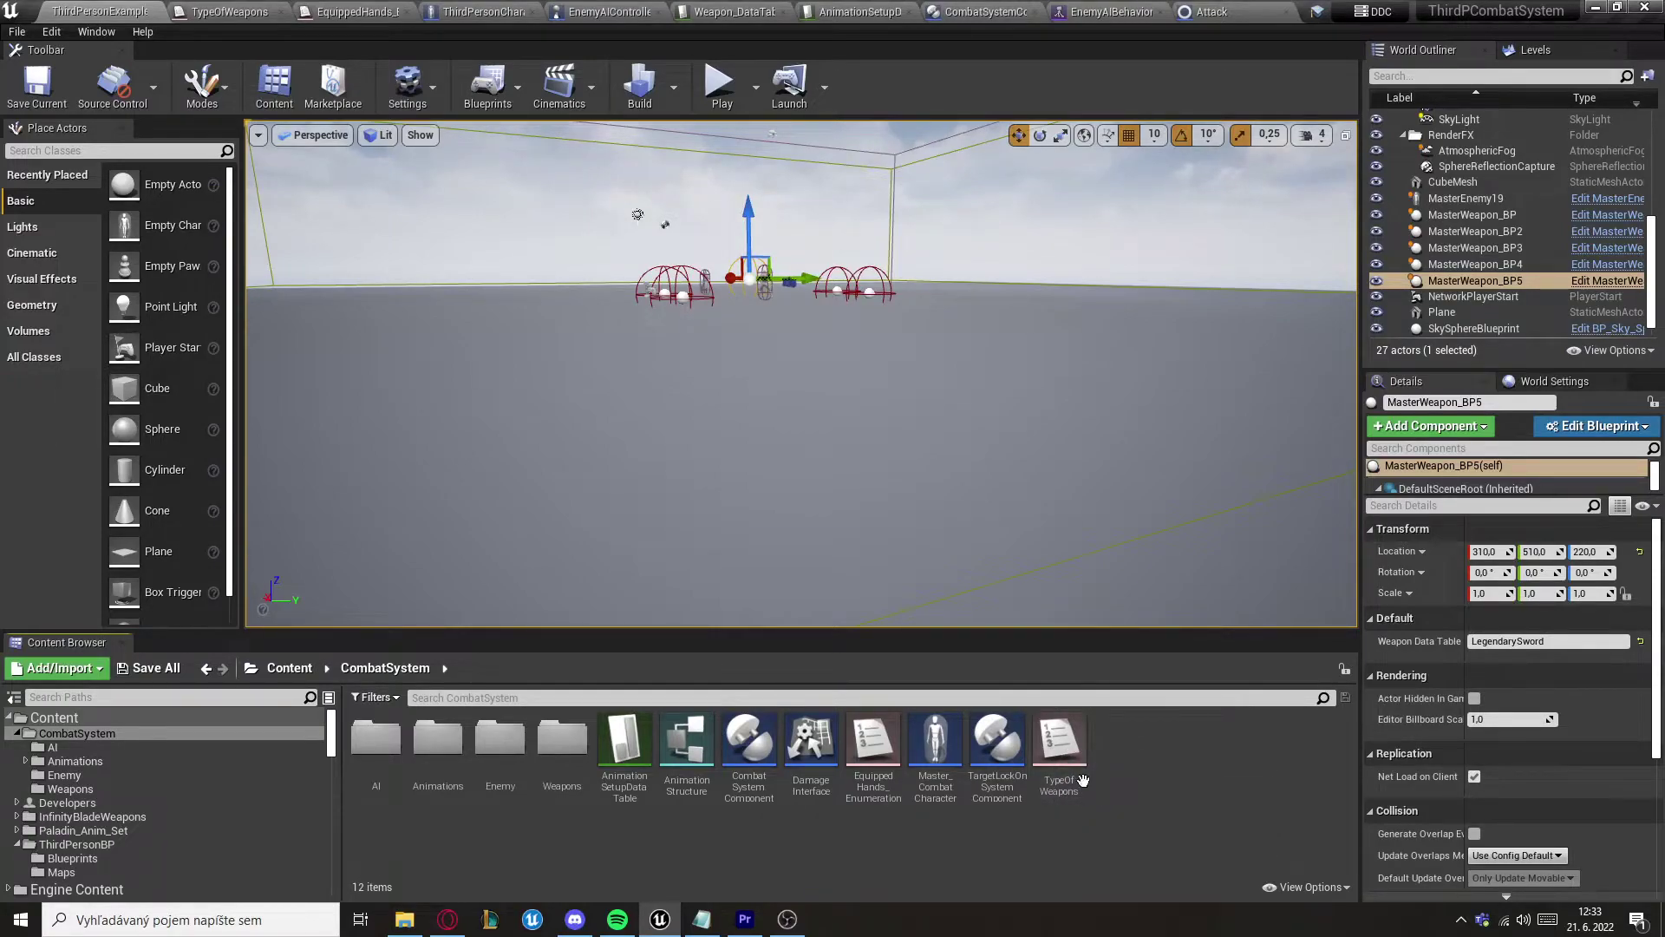
pyautogui.doubleClick(1063, 748)
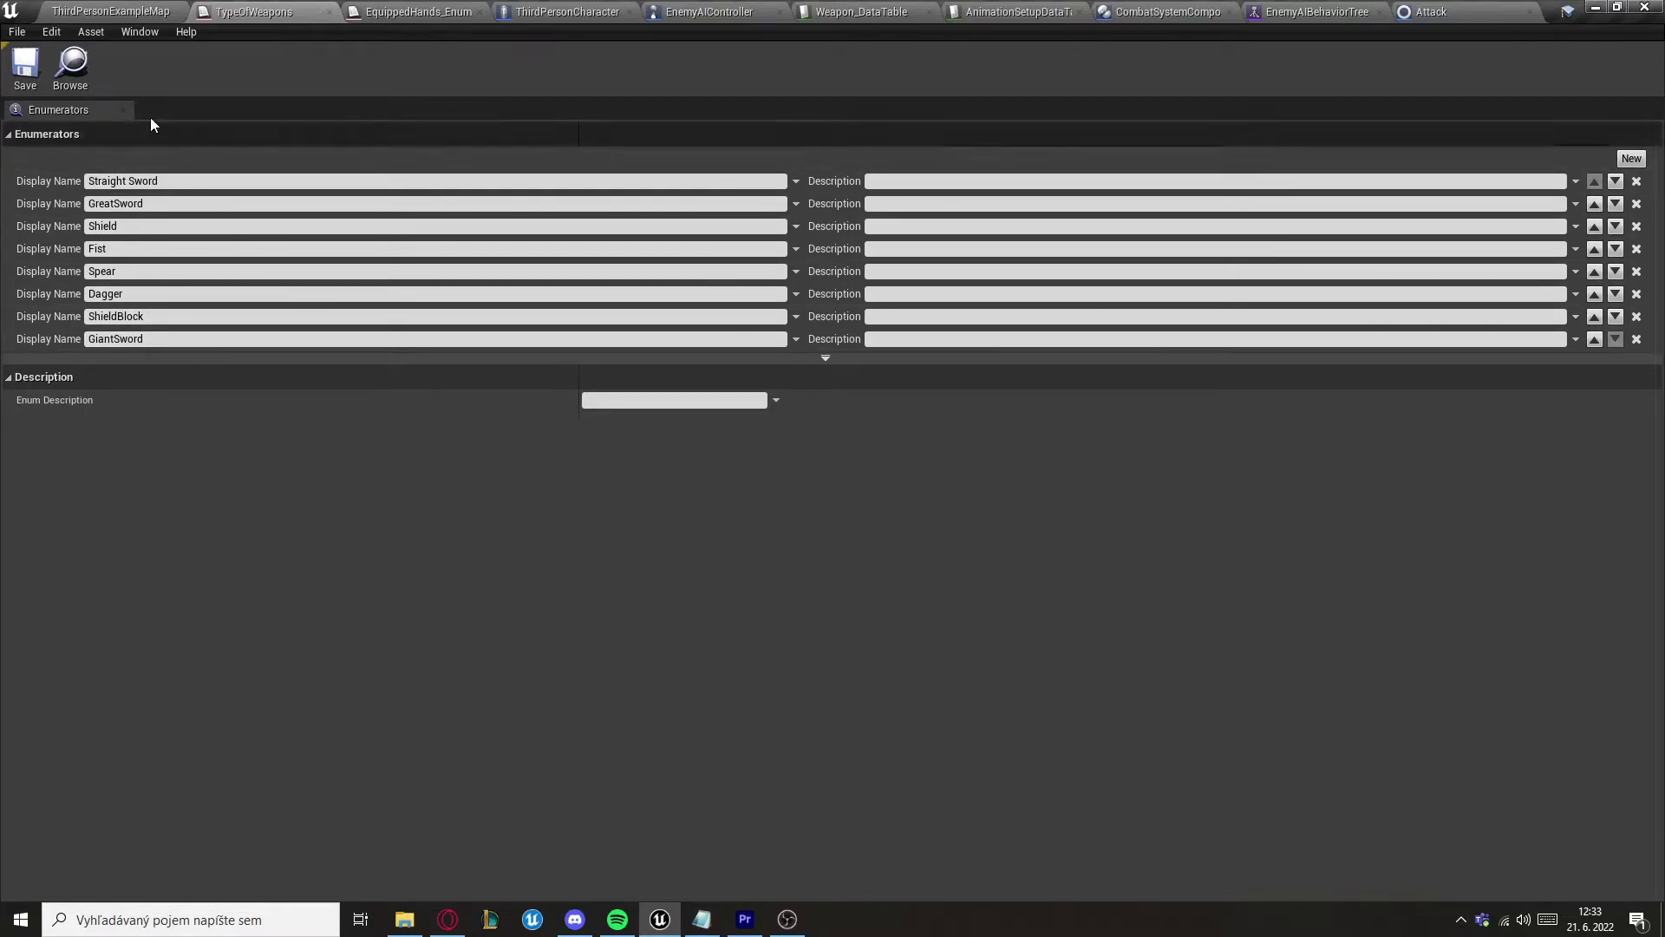
pyautogui.click(186, 339)
pyautogui.click(211, 342)
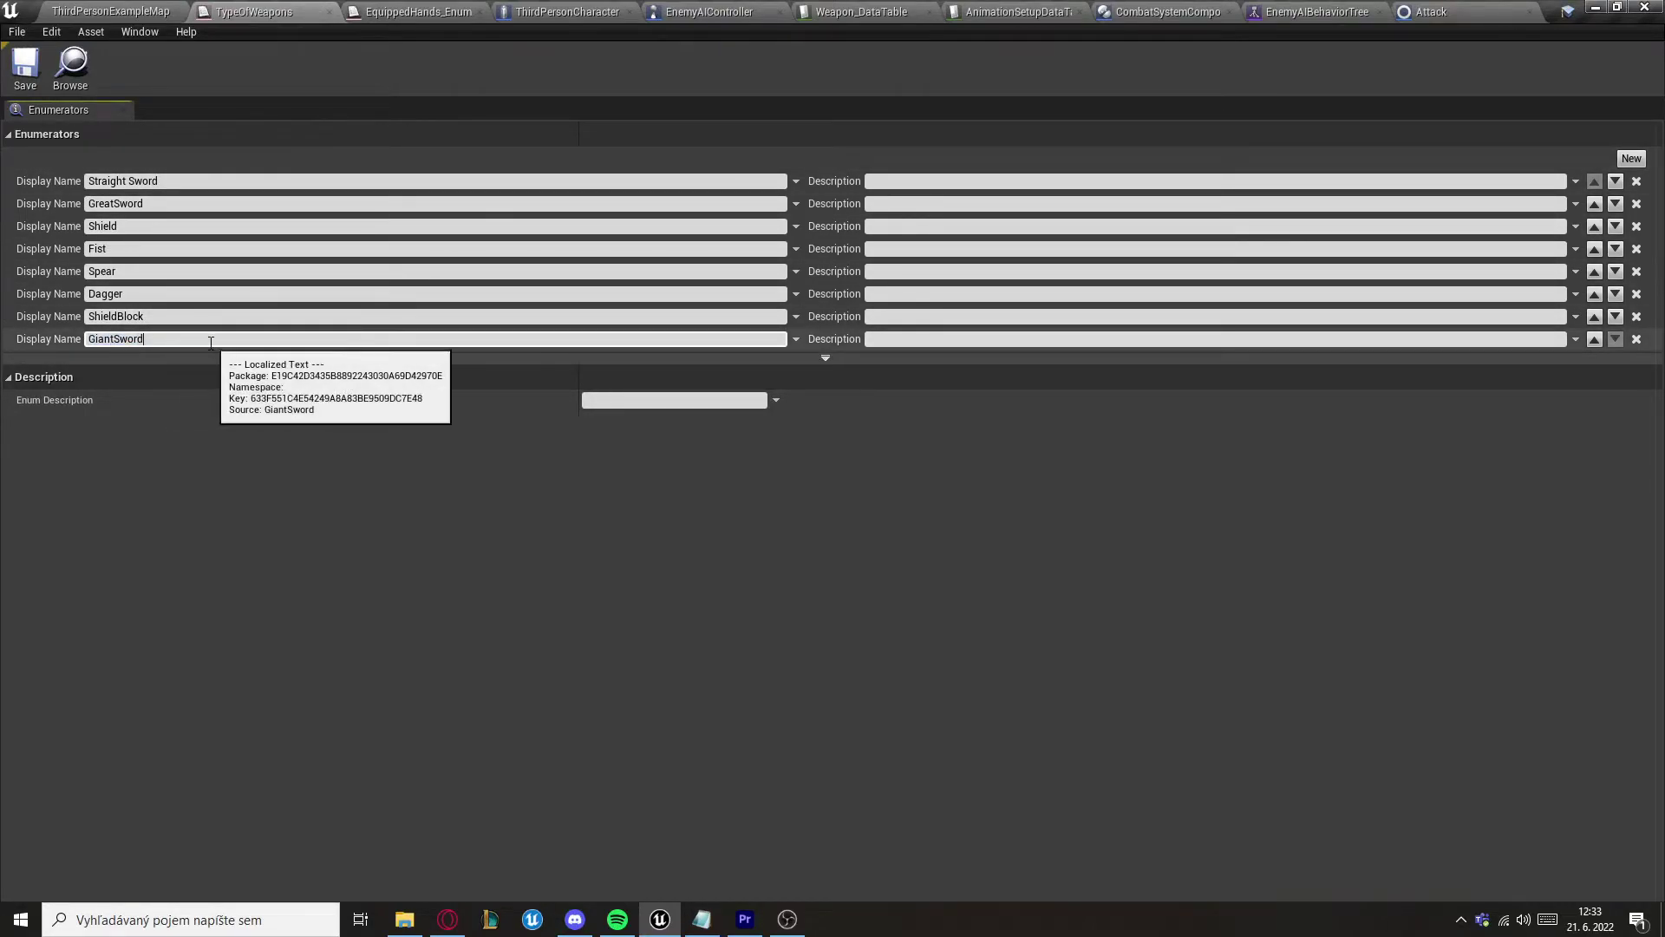
pyautogui.moveTo(211, 343); pyautogui.dragTo(15, 351)
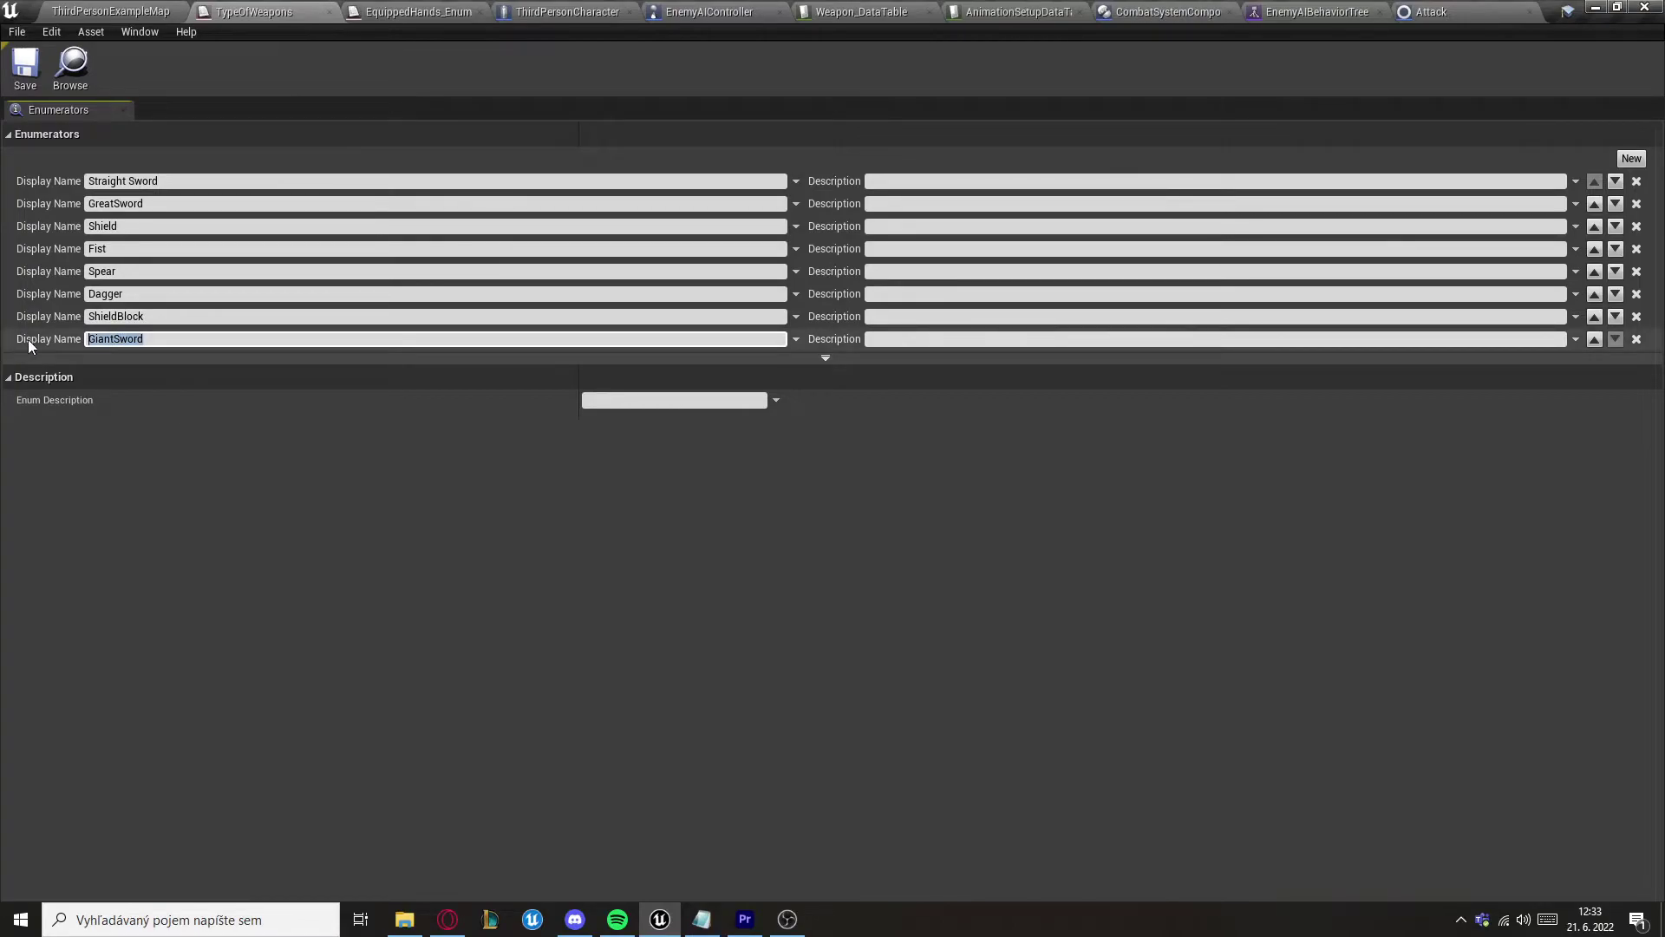
# Step: Open AnimationSetupDataTable in the CombatSystem folder and inspect its GiantSword row name and attack montages
pyautogui.click(114, 10)
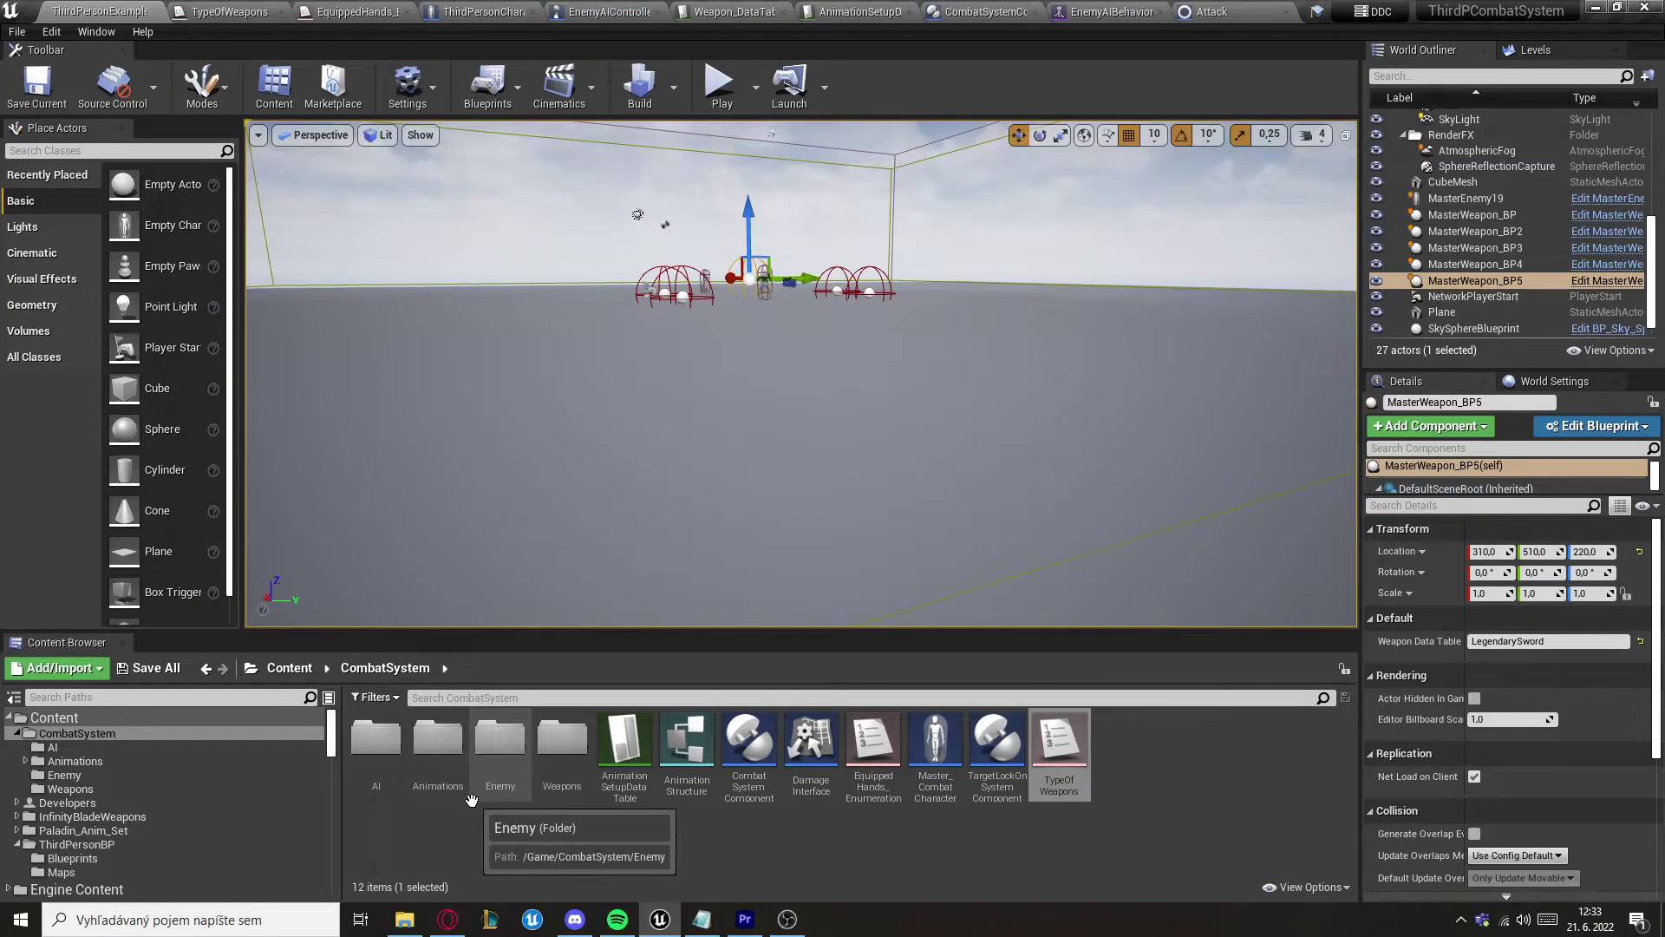
pyautogui.doubleClick(627, 791)
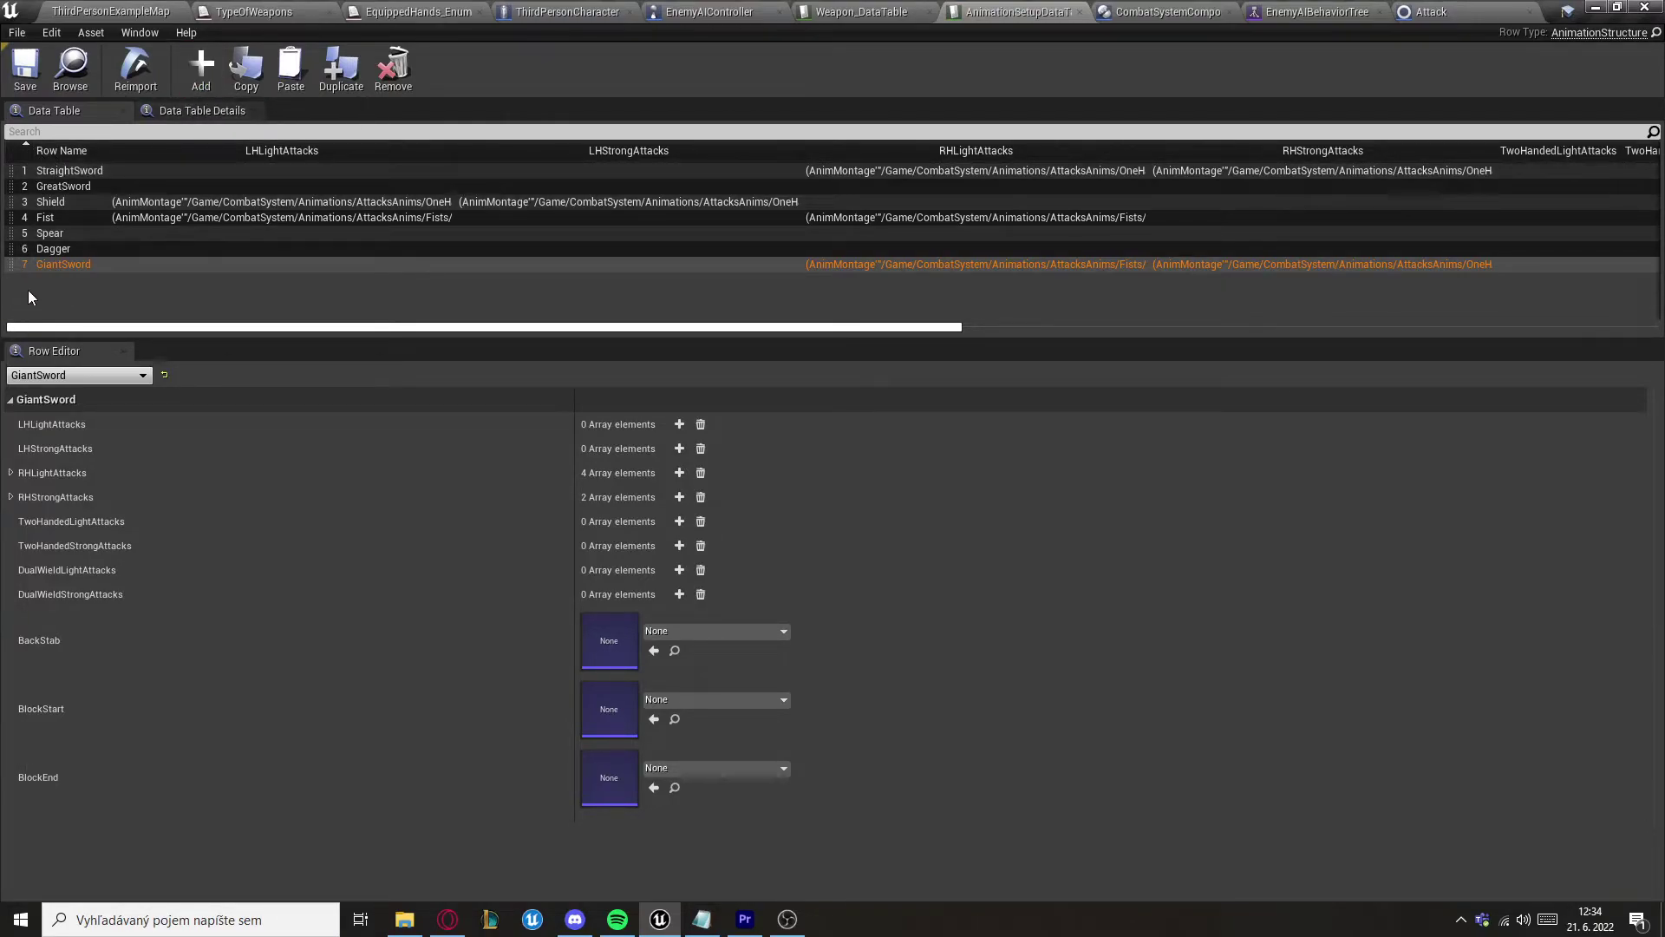
pyautogui.doubleClick(49, 265)
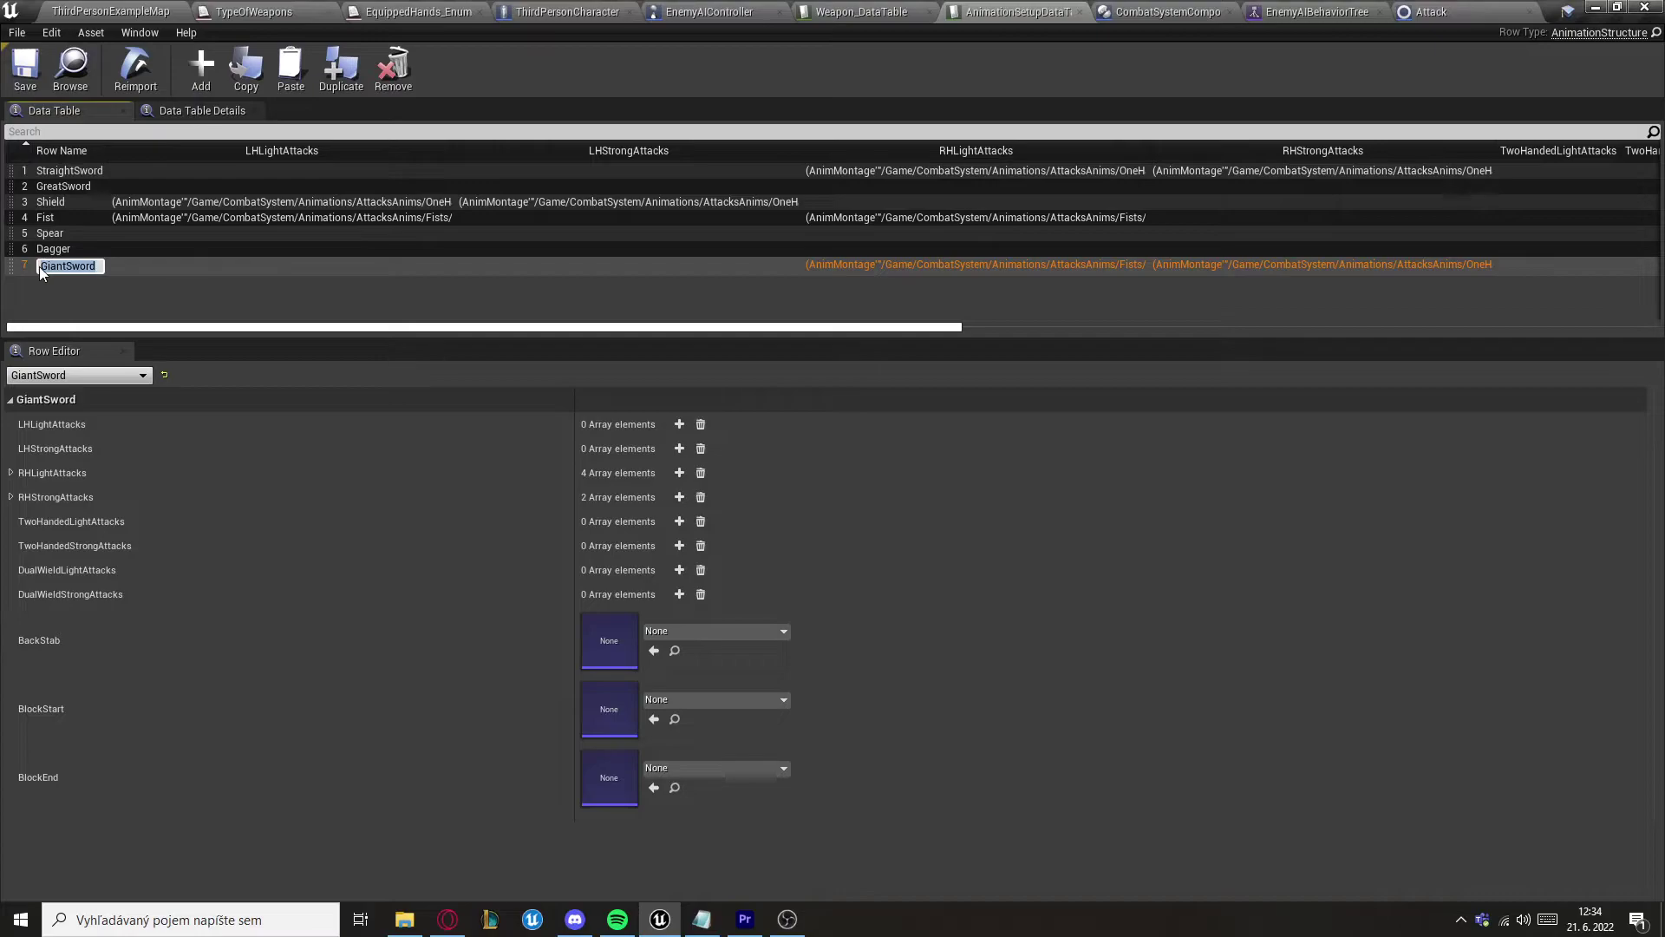
pyautogui.click(112, 270)
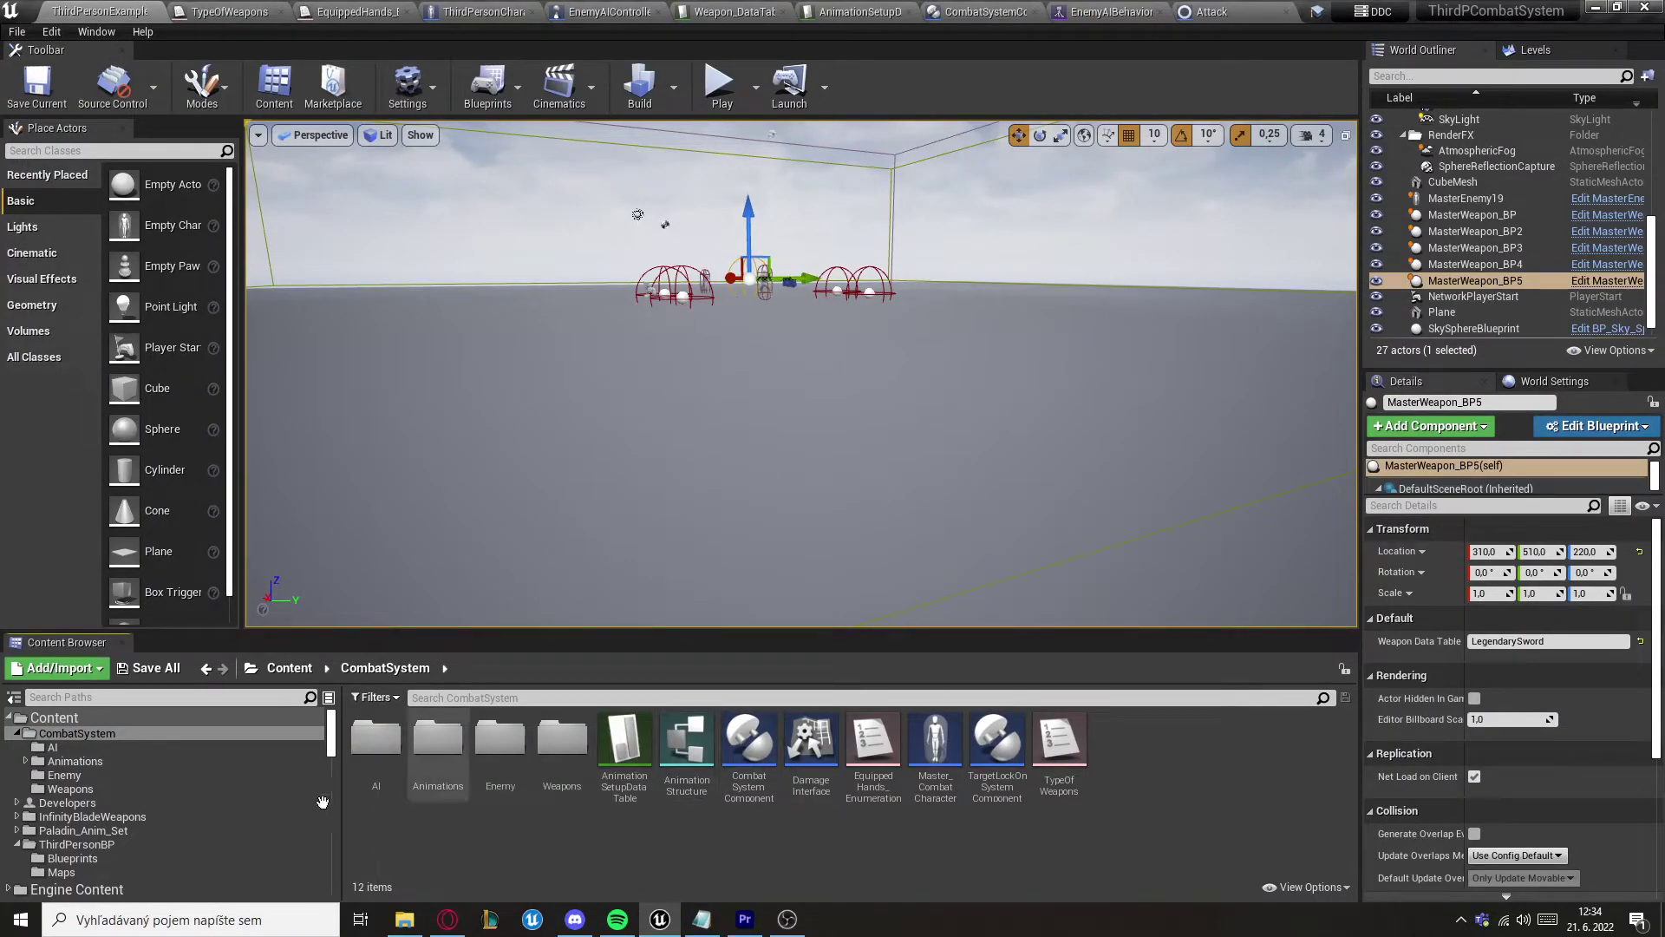
# Step: Open Weapon_DataTable in the Weapons folder and inspect the LegendarySword row's name, mesh and damage
pyautogui.doubleClick(562, 738)
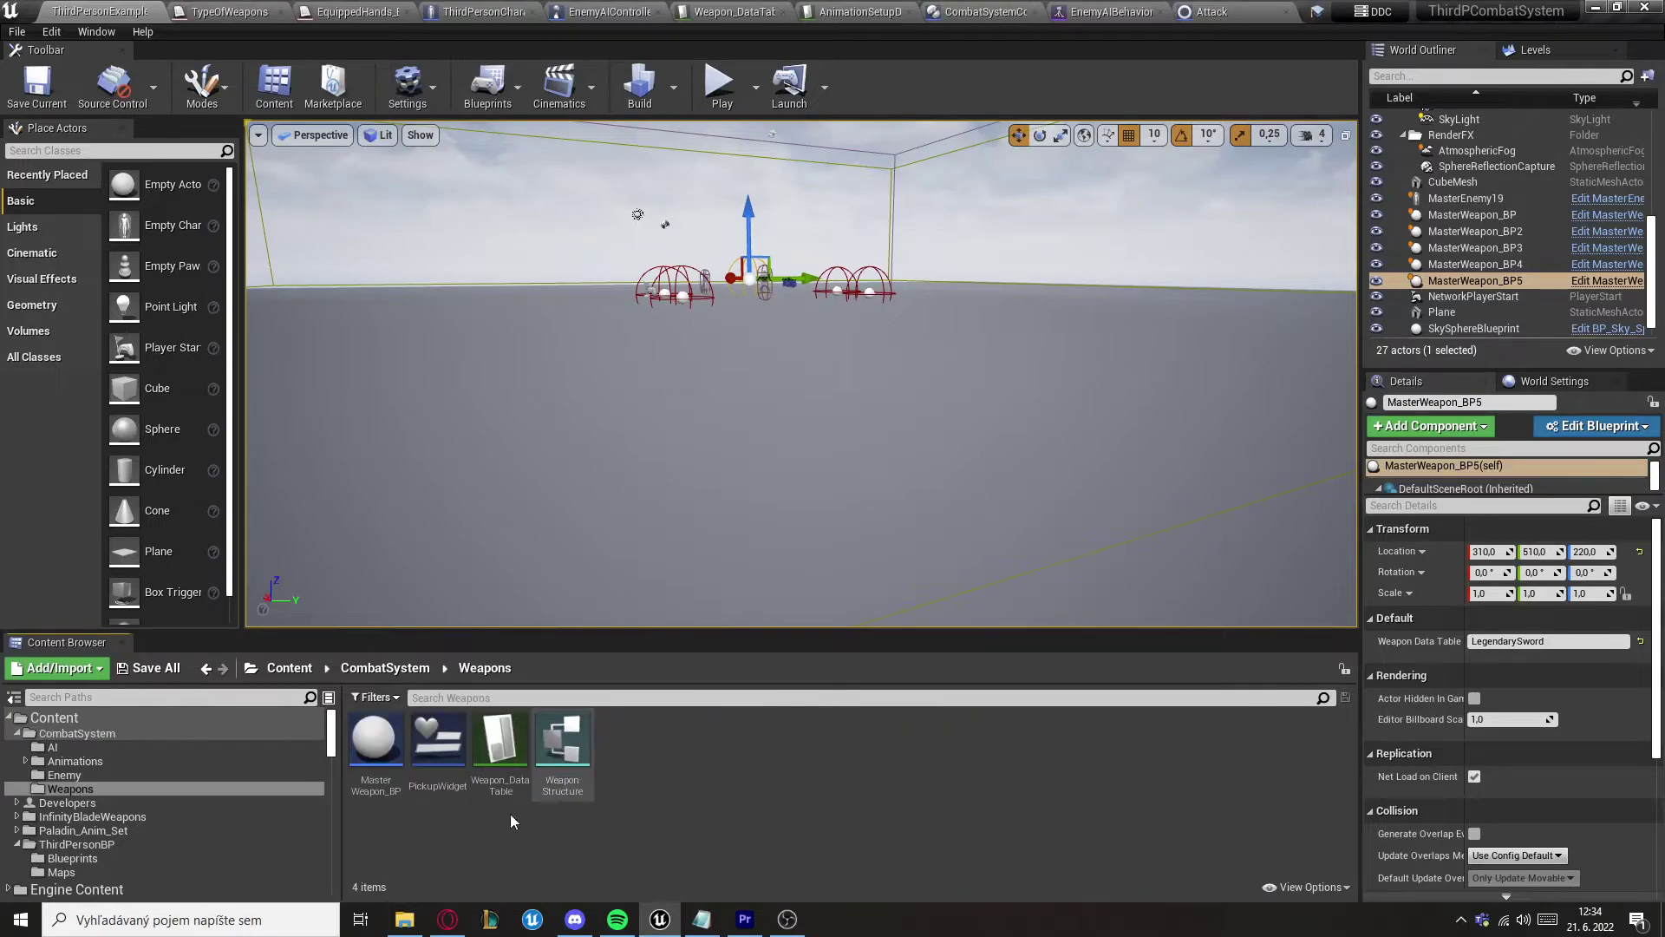
pyautogui.doubleClick(500, 758)
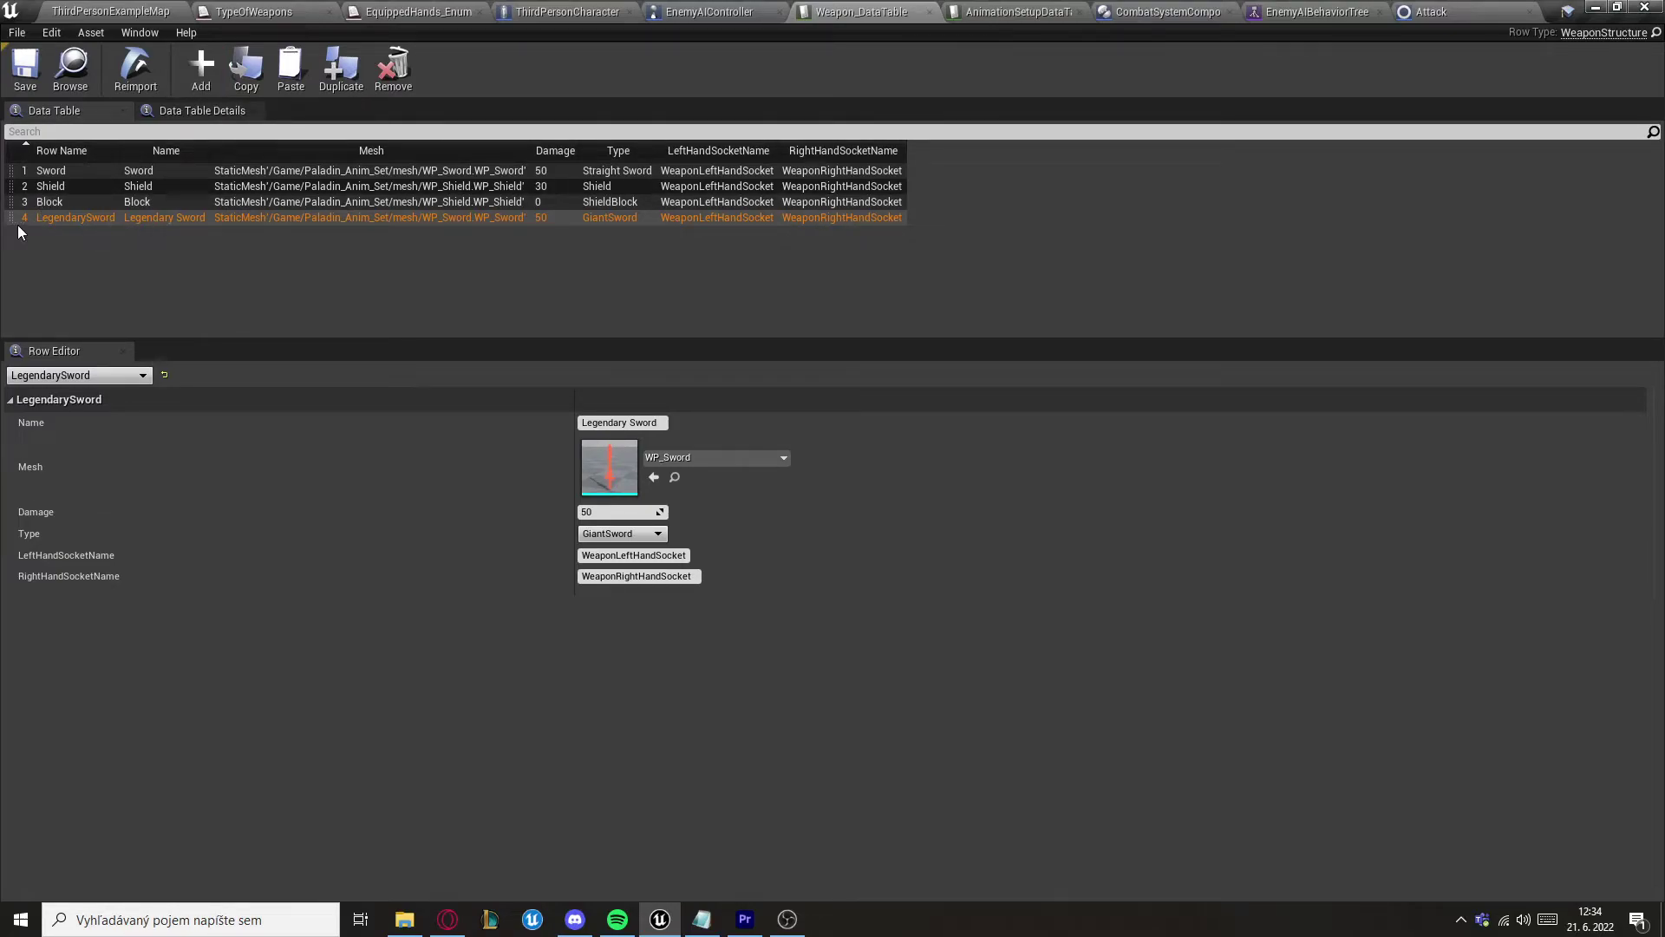
pyautogui.click(662, 421)
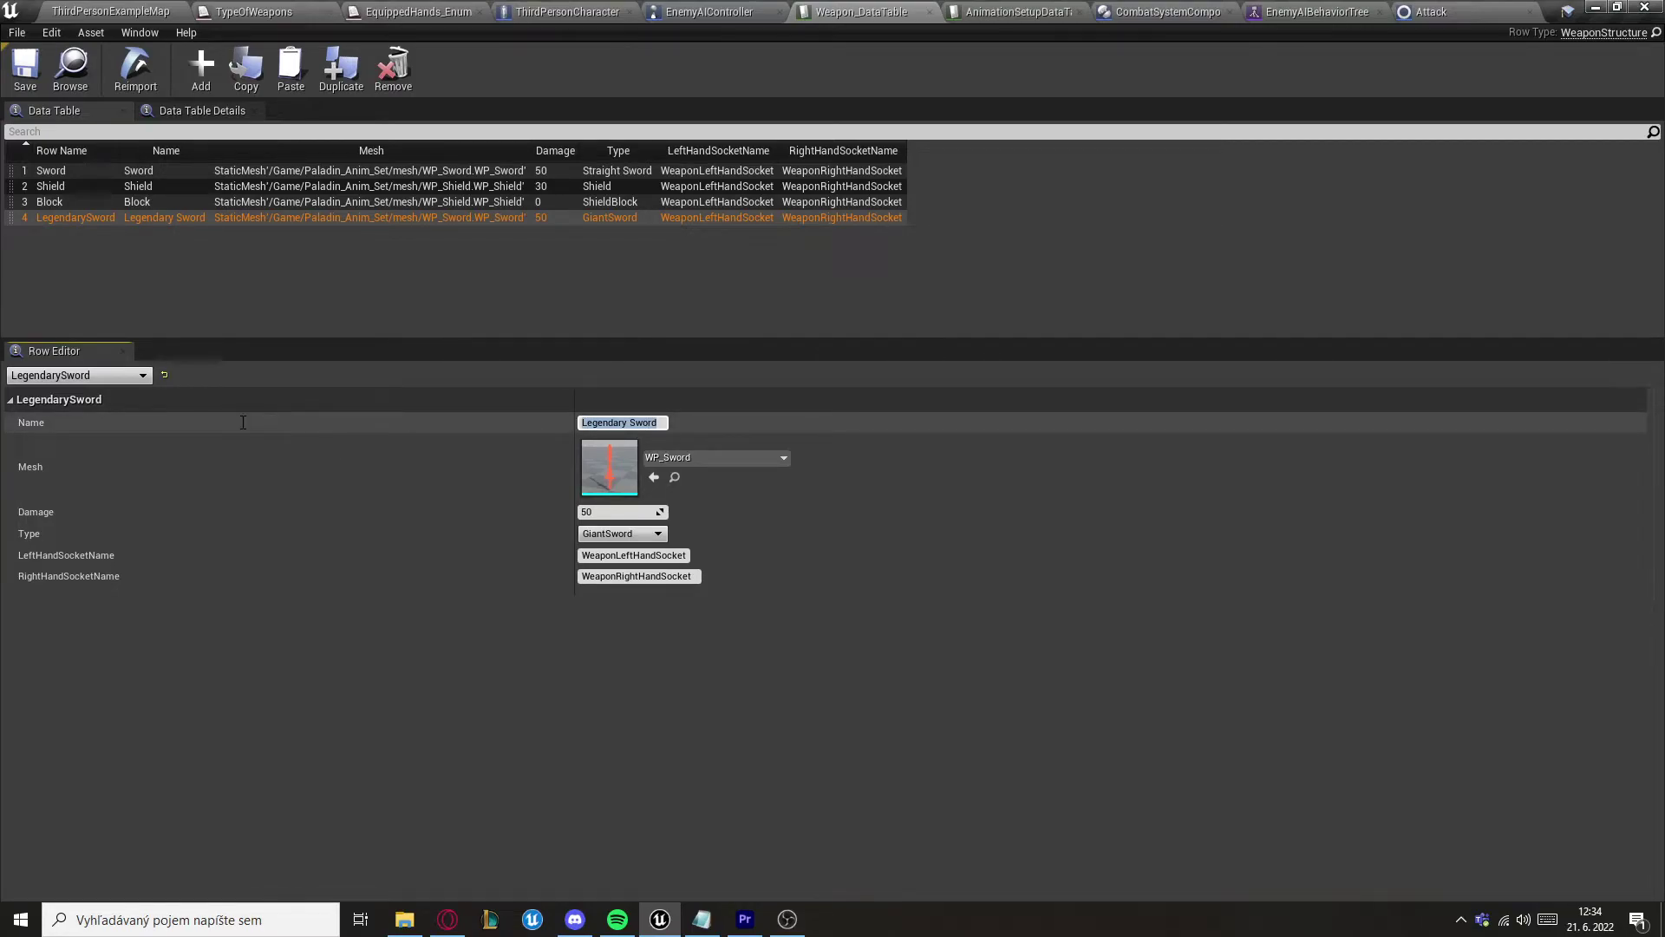
pyautogui.click(725, 460)
pyautogui.click(726, 459)
pyautogui.click(609, 511)
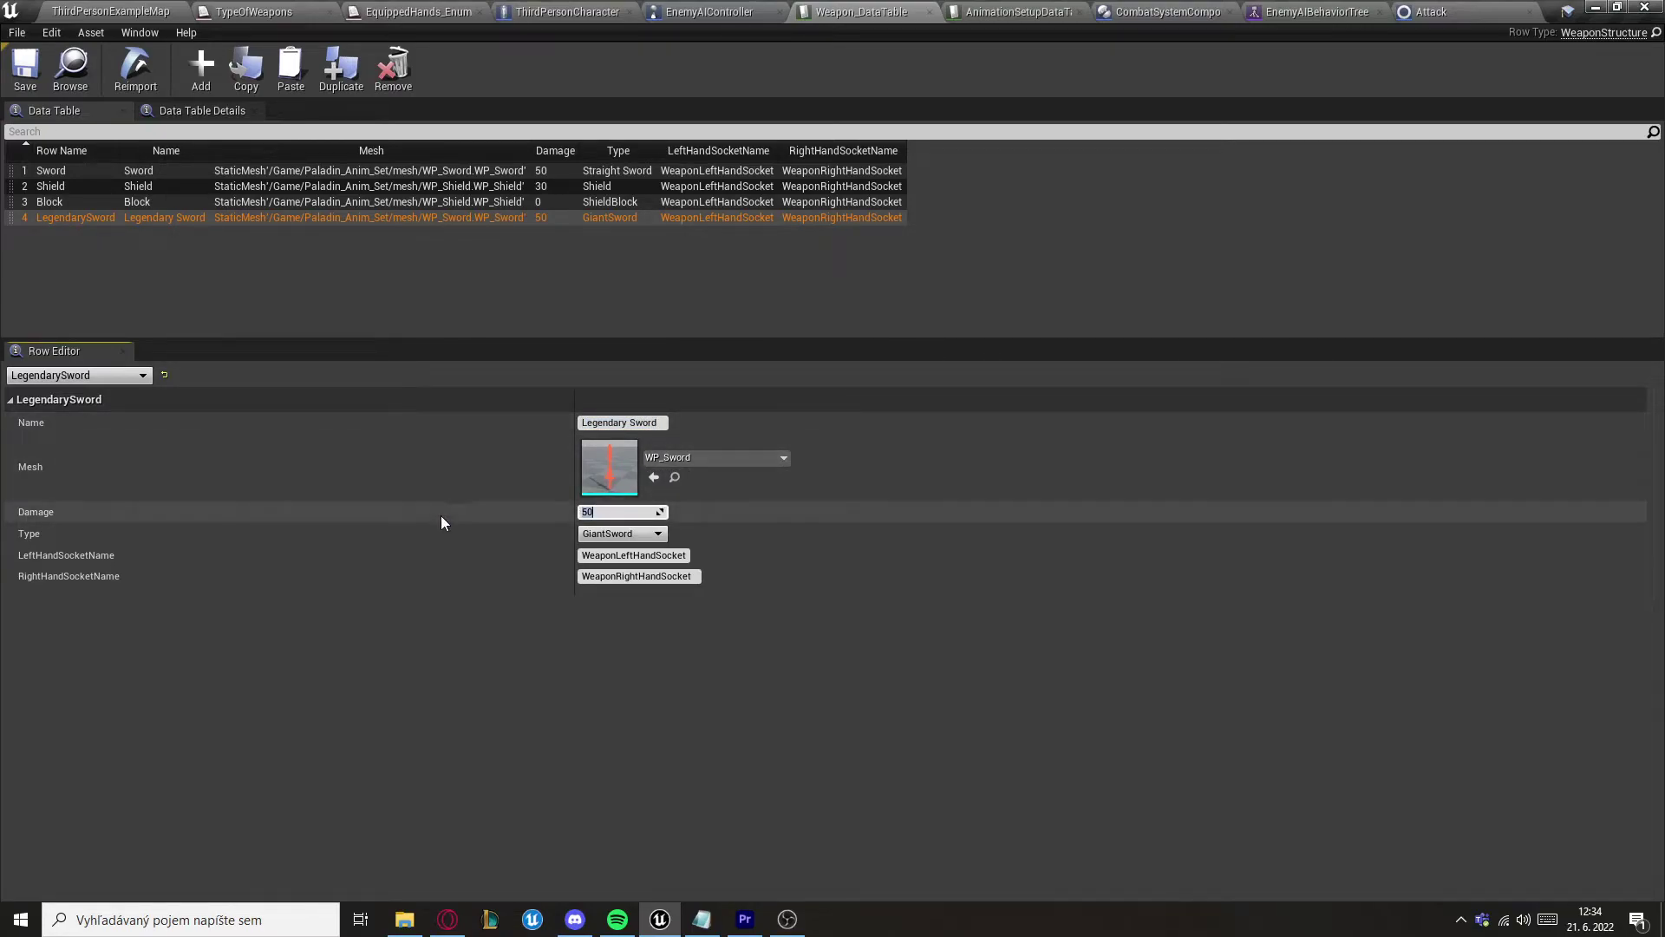
# Step: Choose GiantSword as the LegendarySword row's type, check its hand socket names and save the table
pyautogui.click(605, 536)
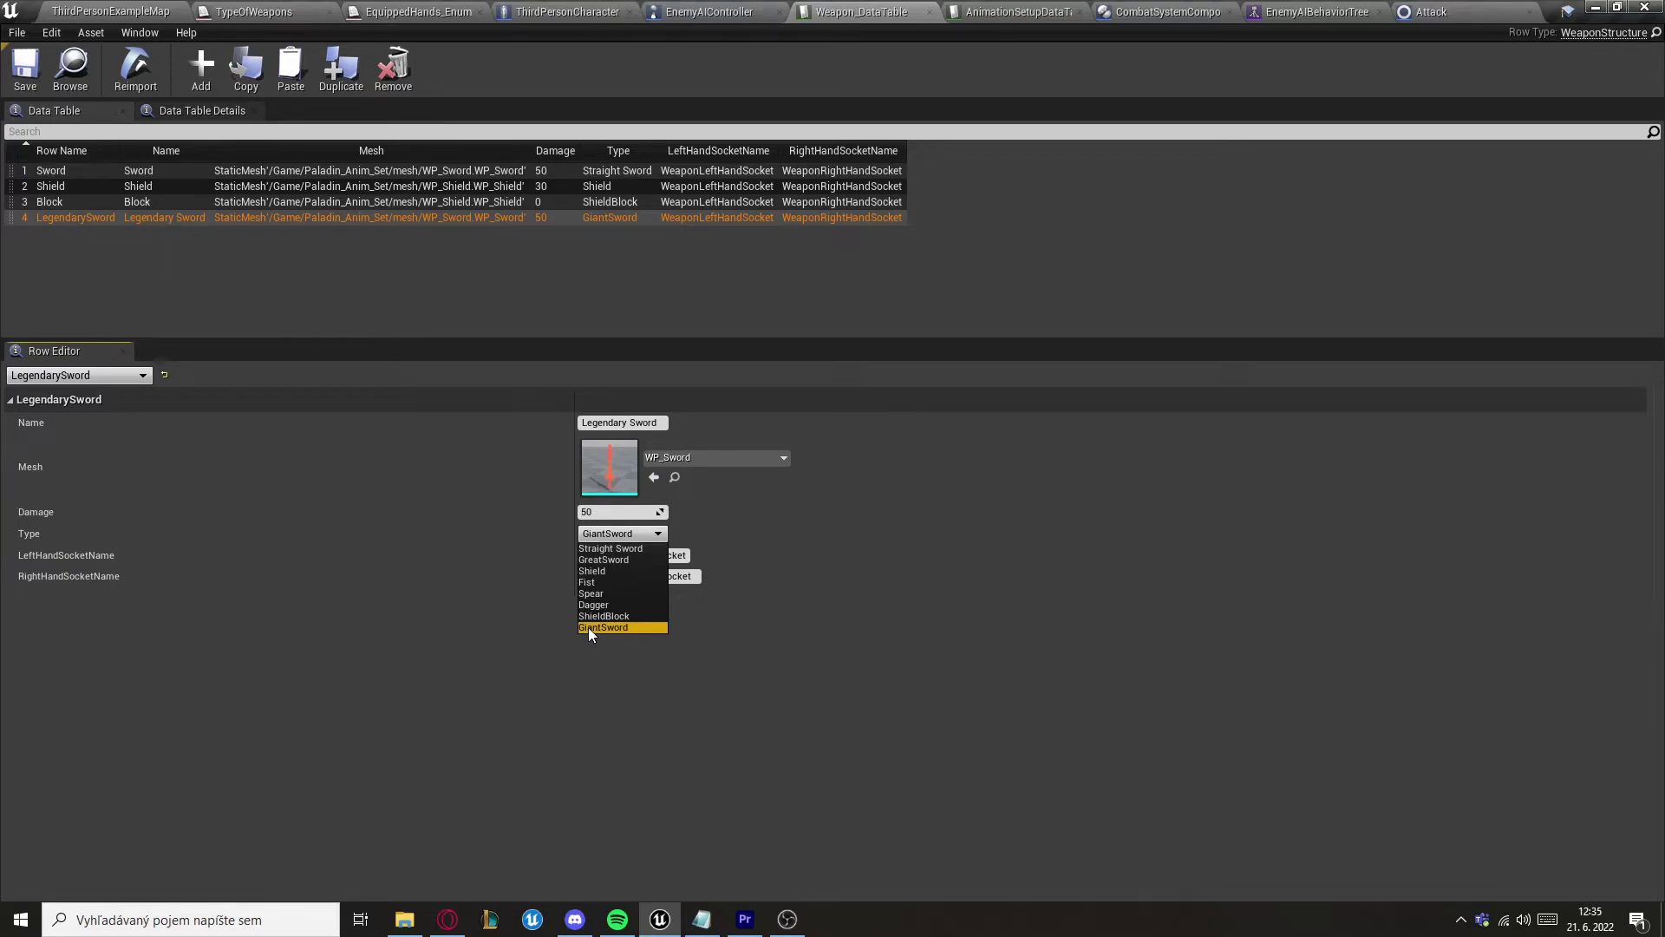
pyautogui.click(588, 627)
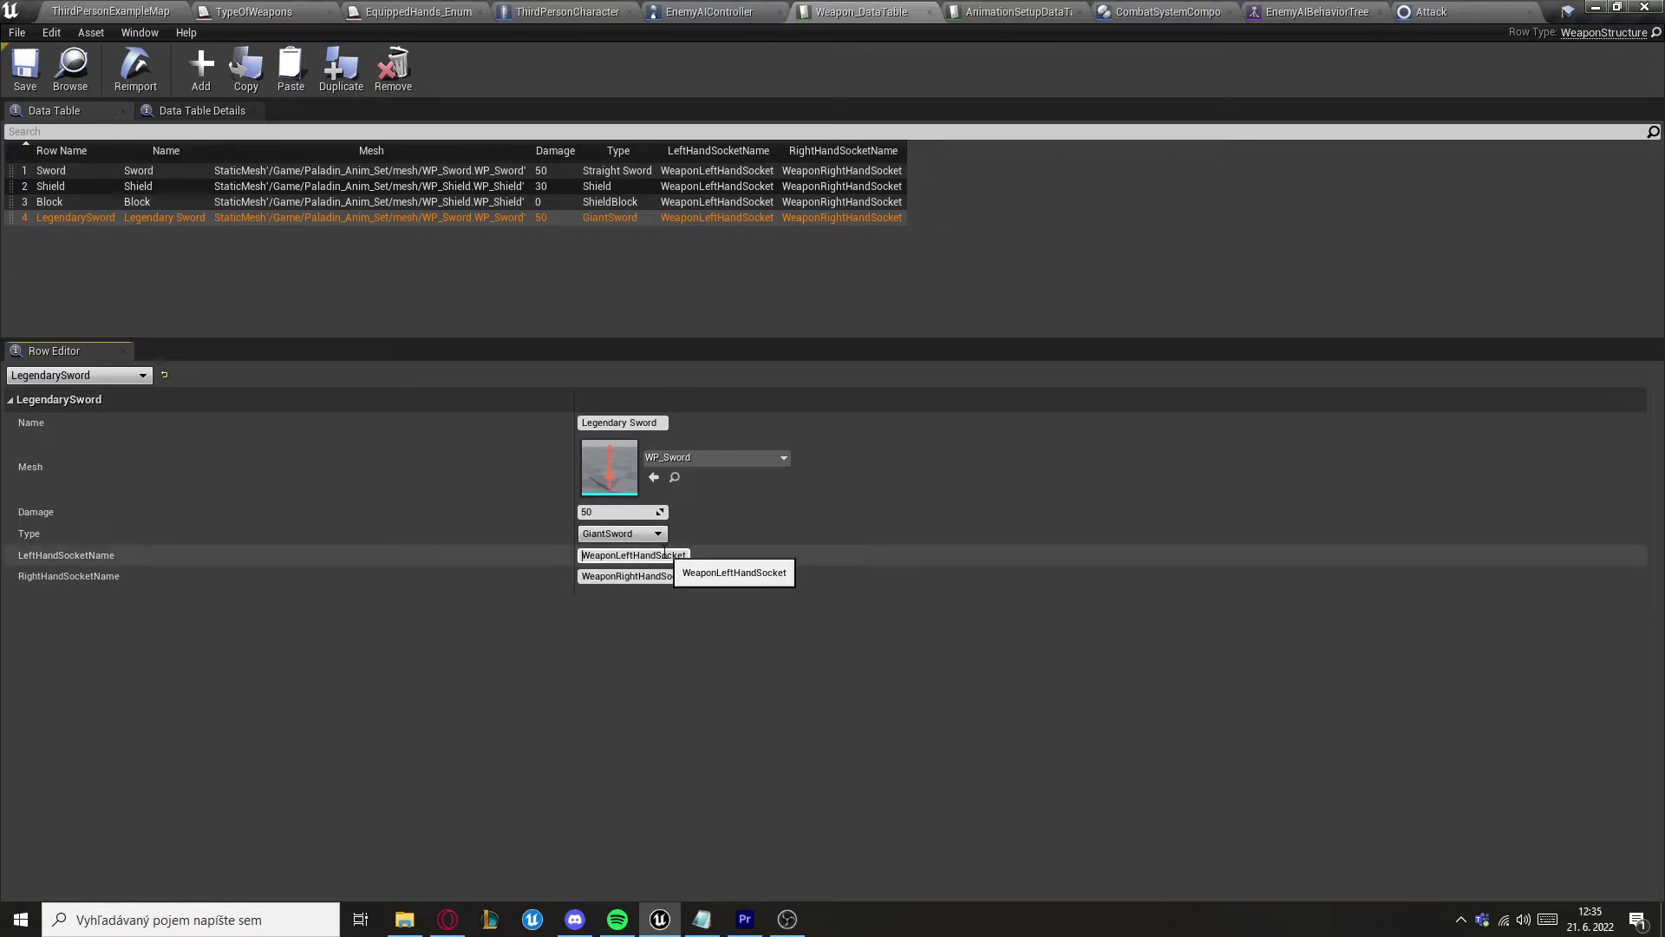
pyautogui.click(599, 576)
pyautogui.click(26, 70)
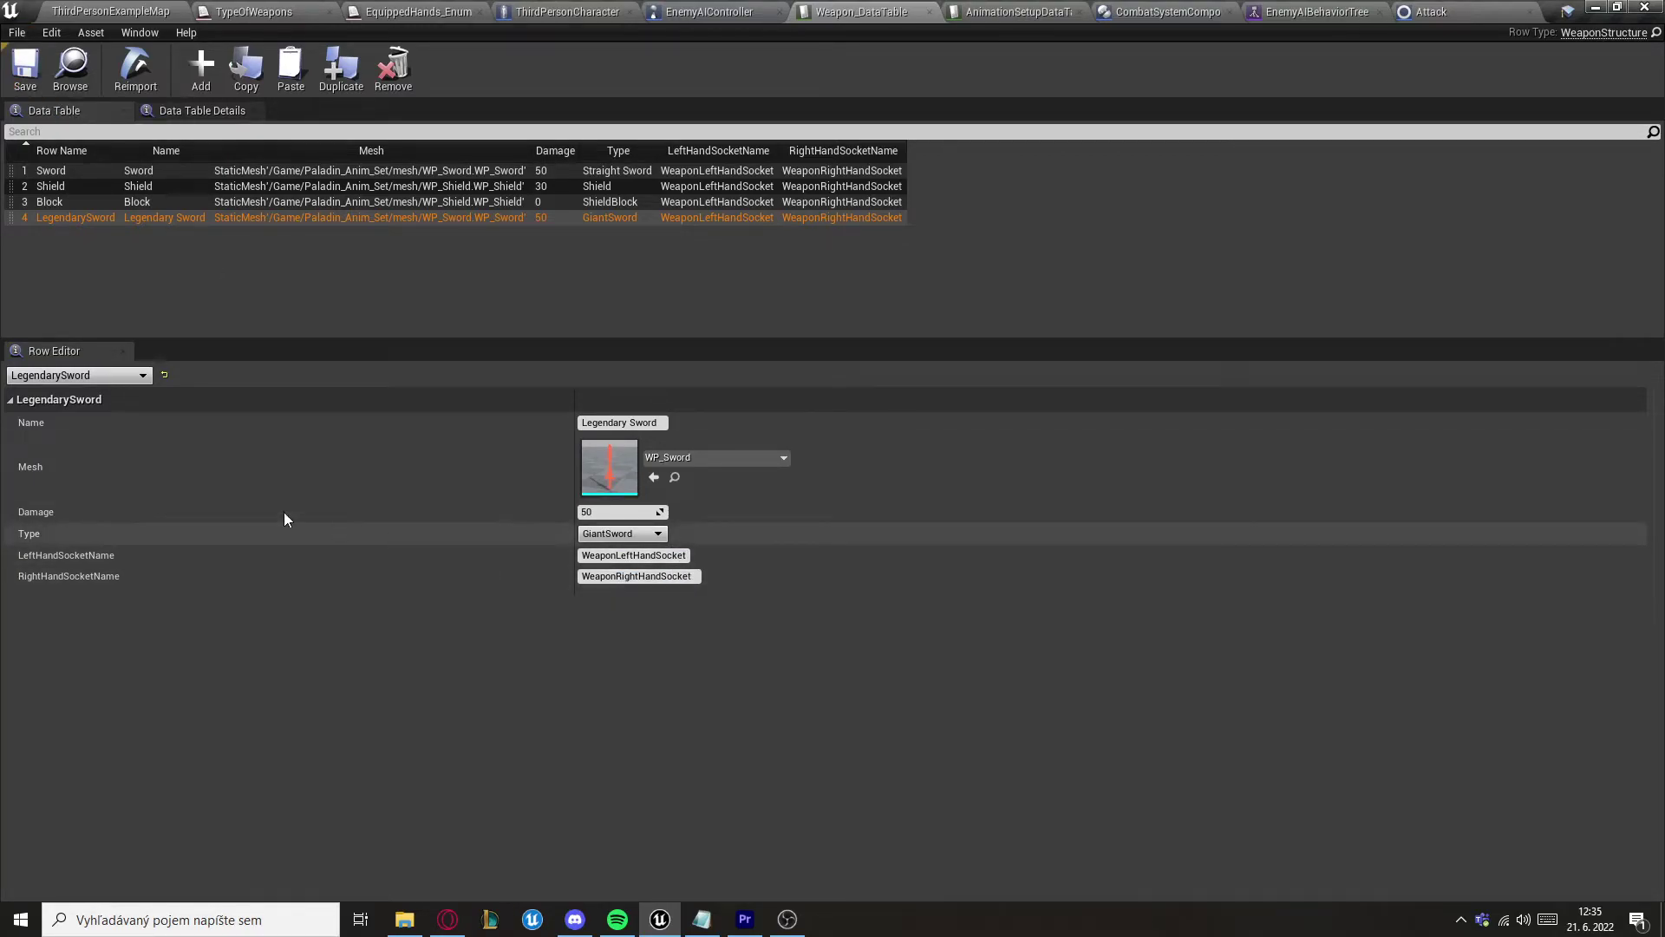
# Step: Play-test ThirdPersonExampleMap by equipping a sword to the right hand and performing its attack combo
pyautogui.click(109, 12)
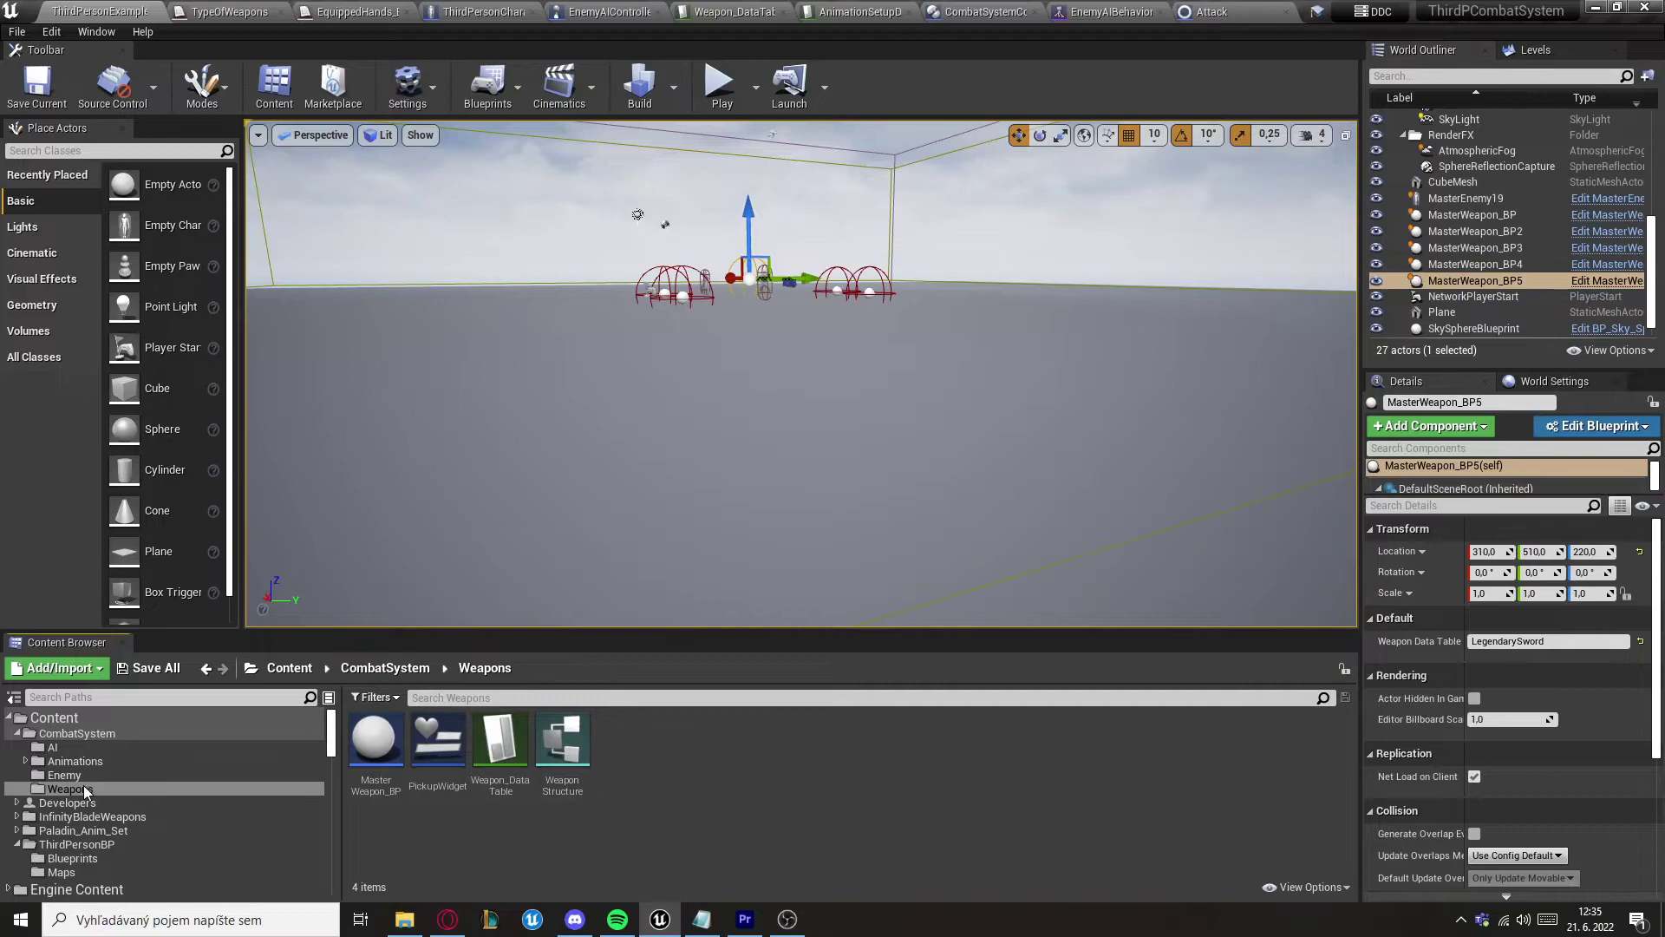
pyautogui.click(720, 90)
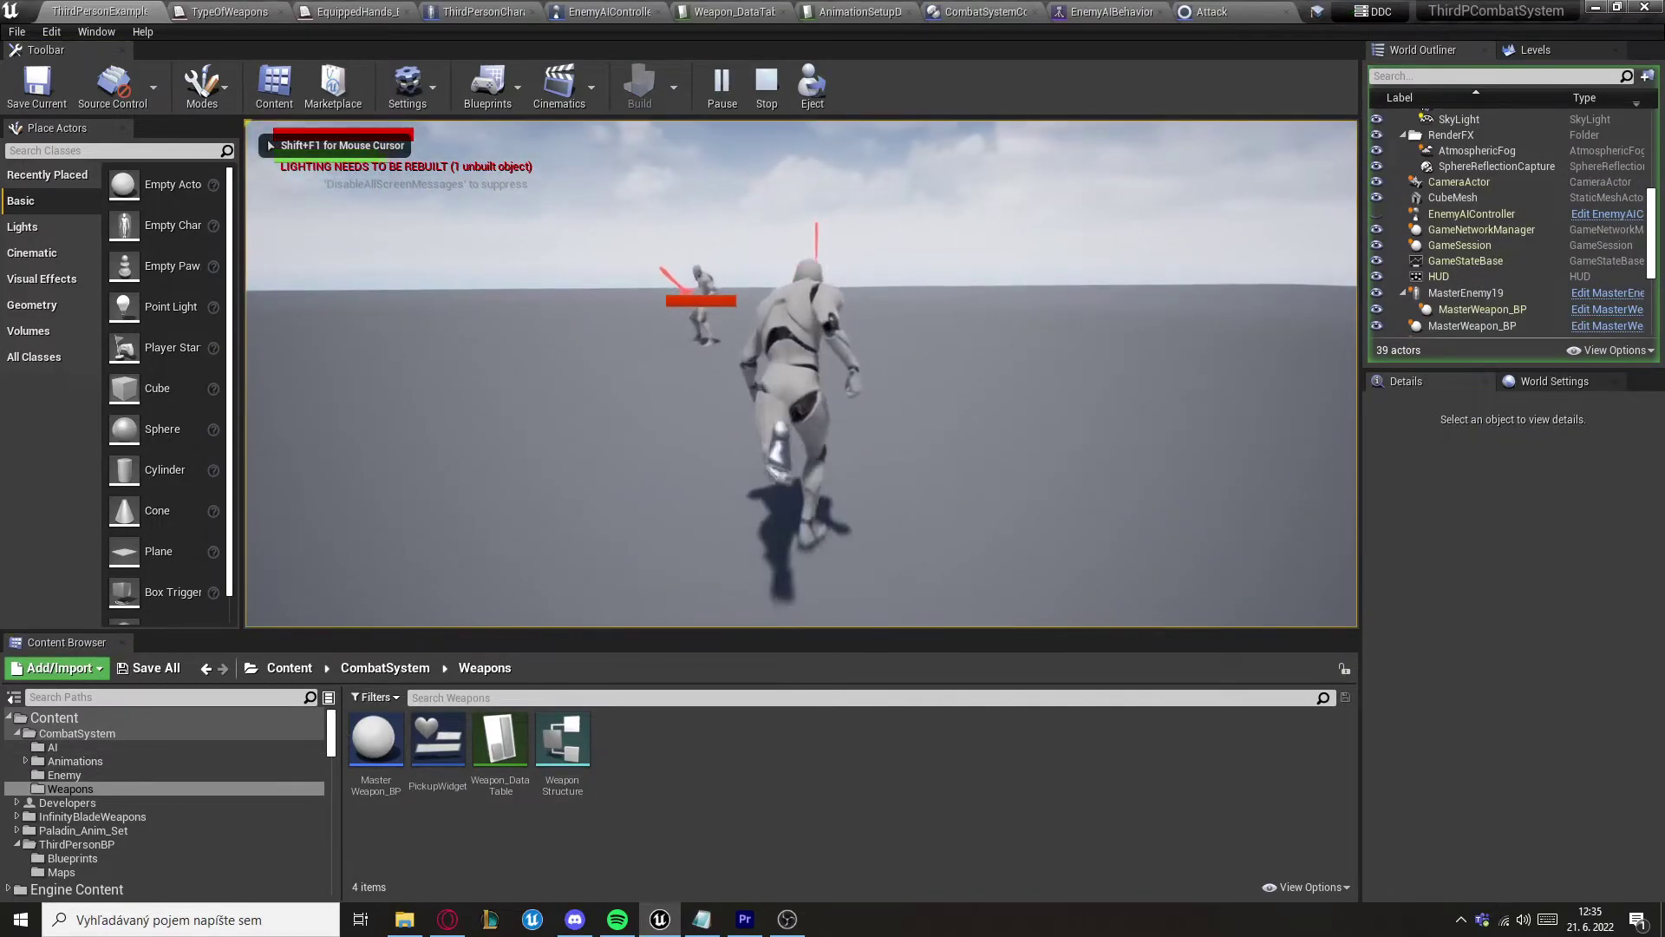
pyautogui.press('e')
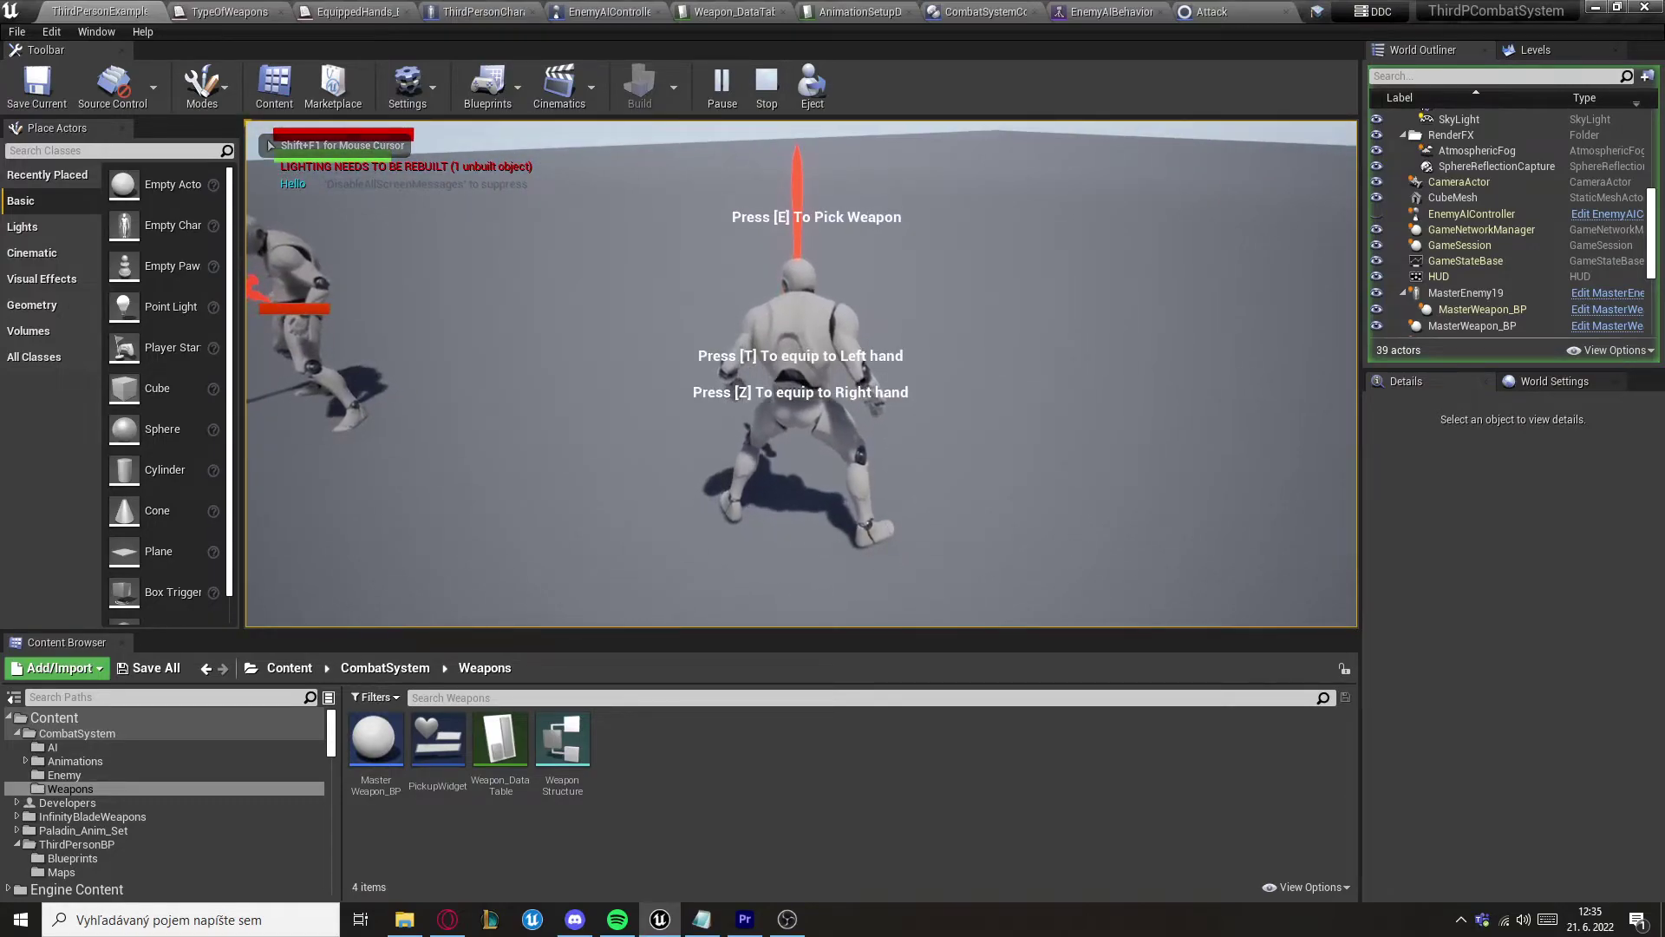
pyautogui.press('z')
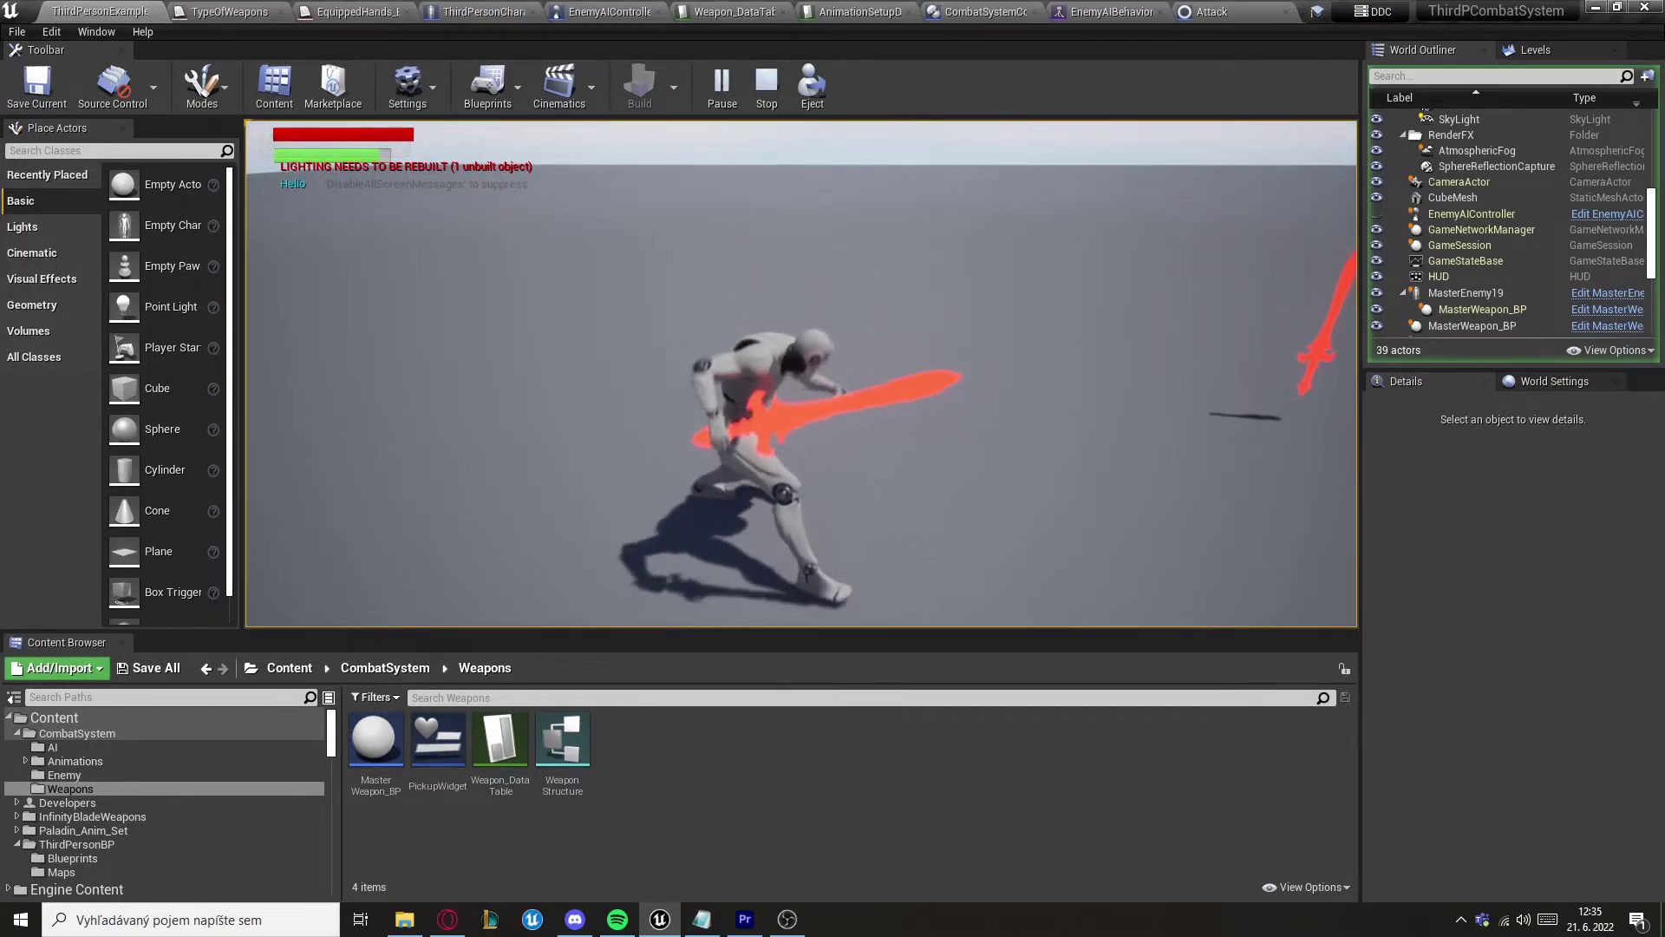
pyautogui.click(801, 373)
pyautogui.click(801, 373)
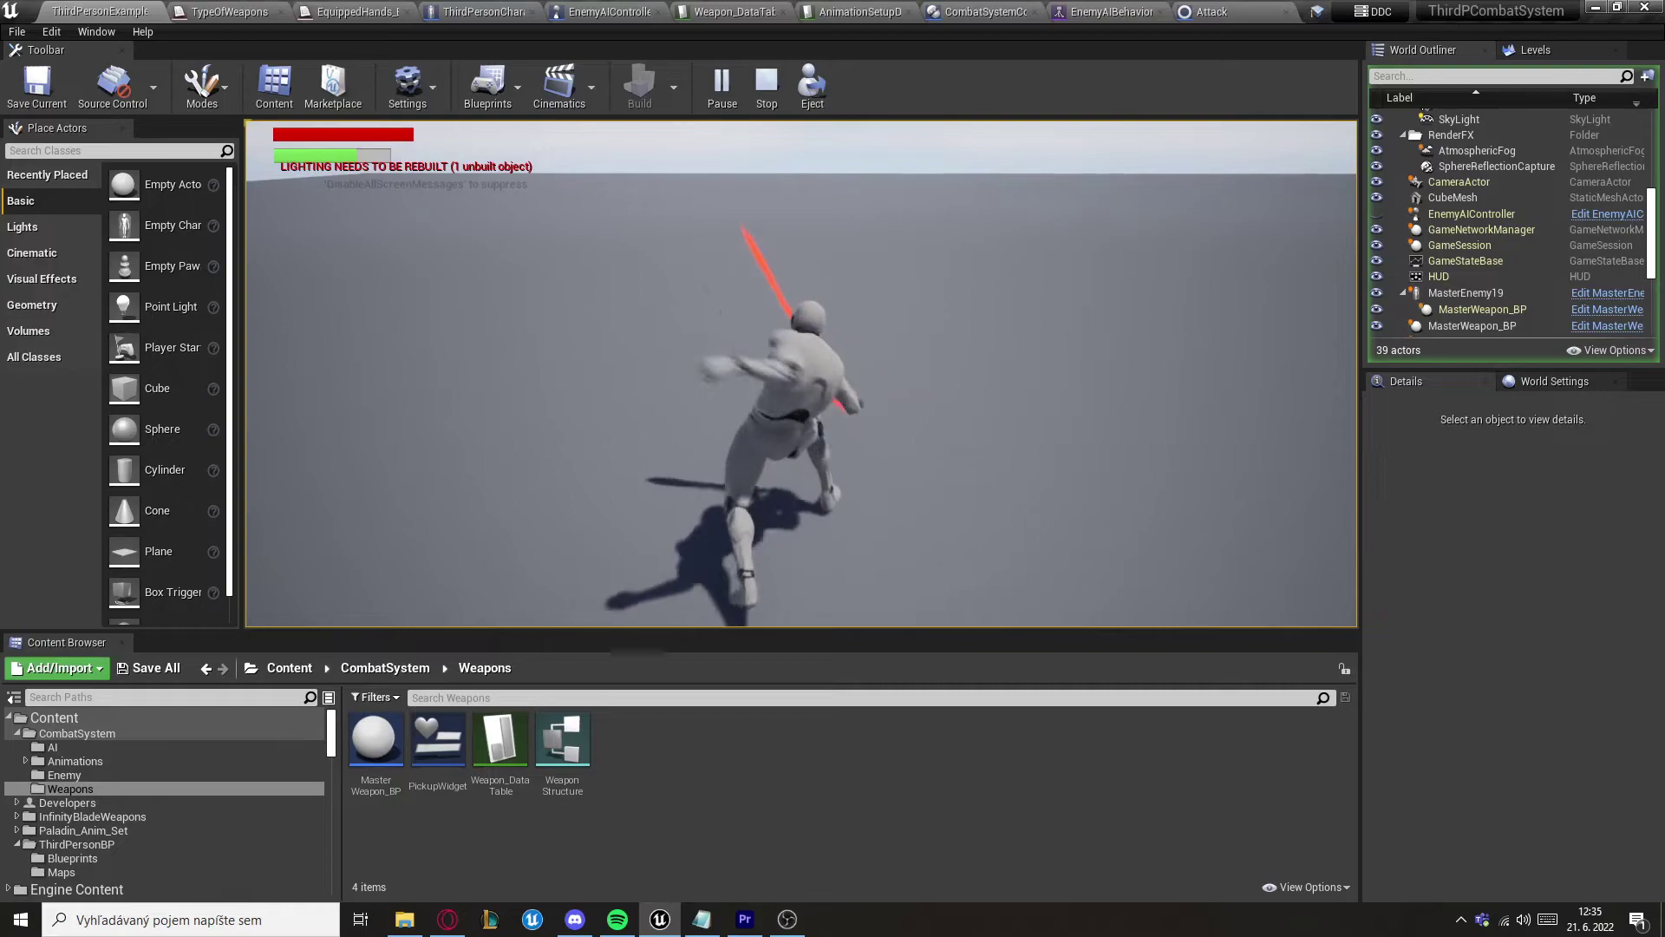
pyautogui.click(802, 373)
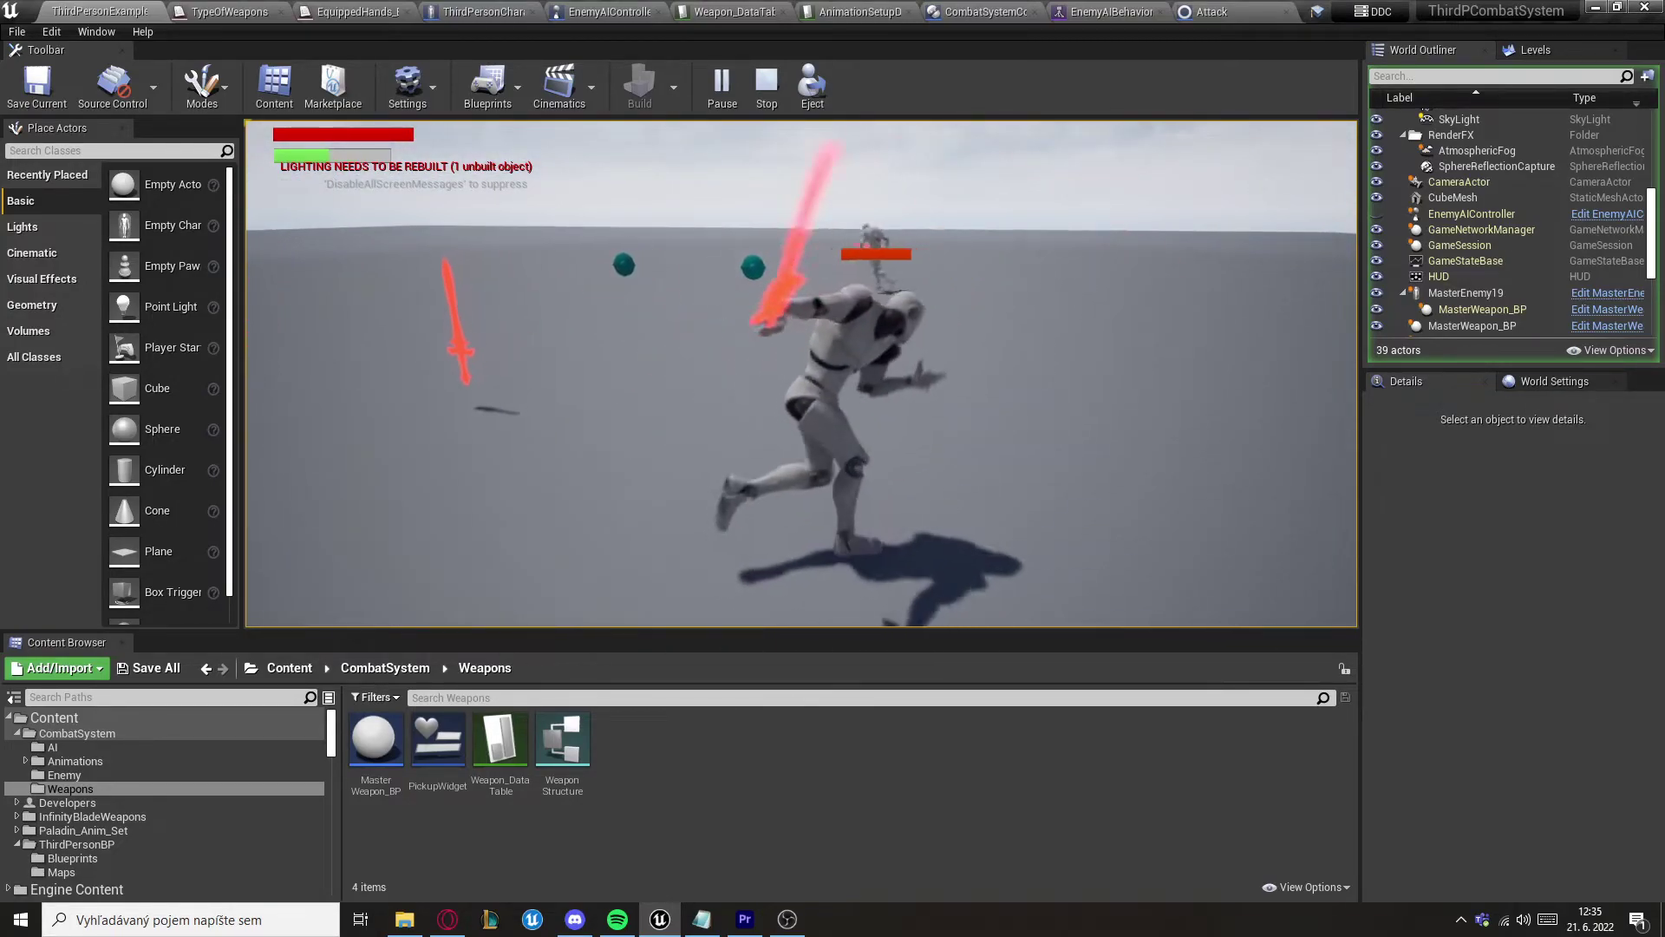
pyautogui.click(801, 373)
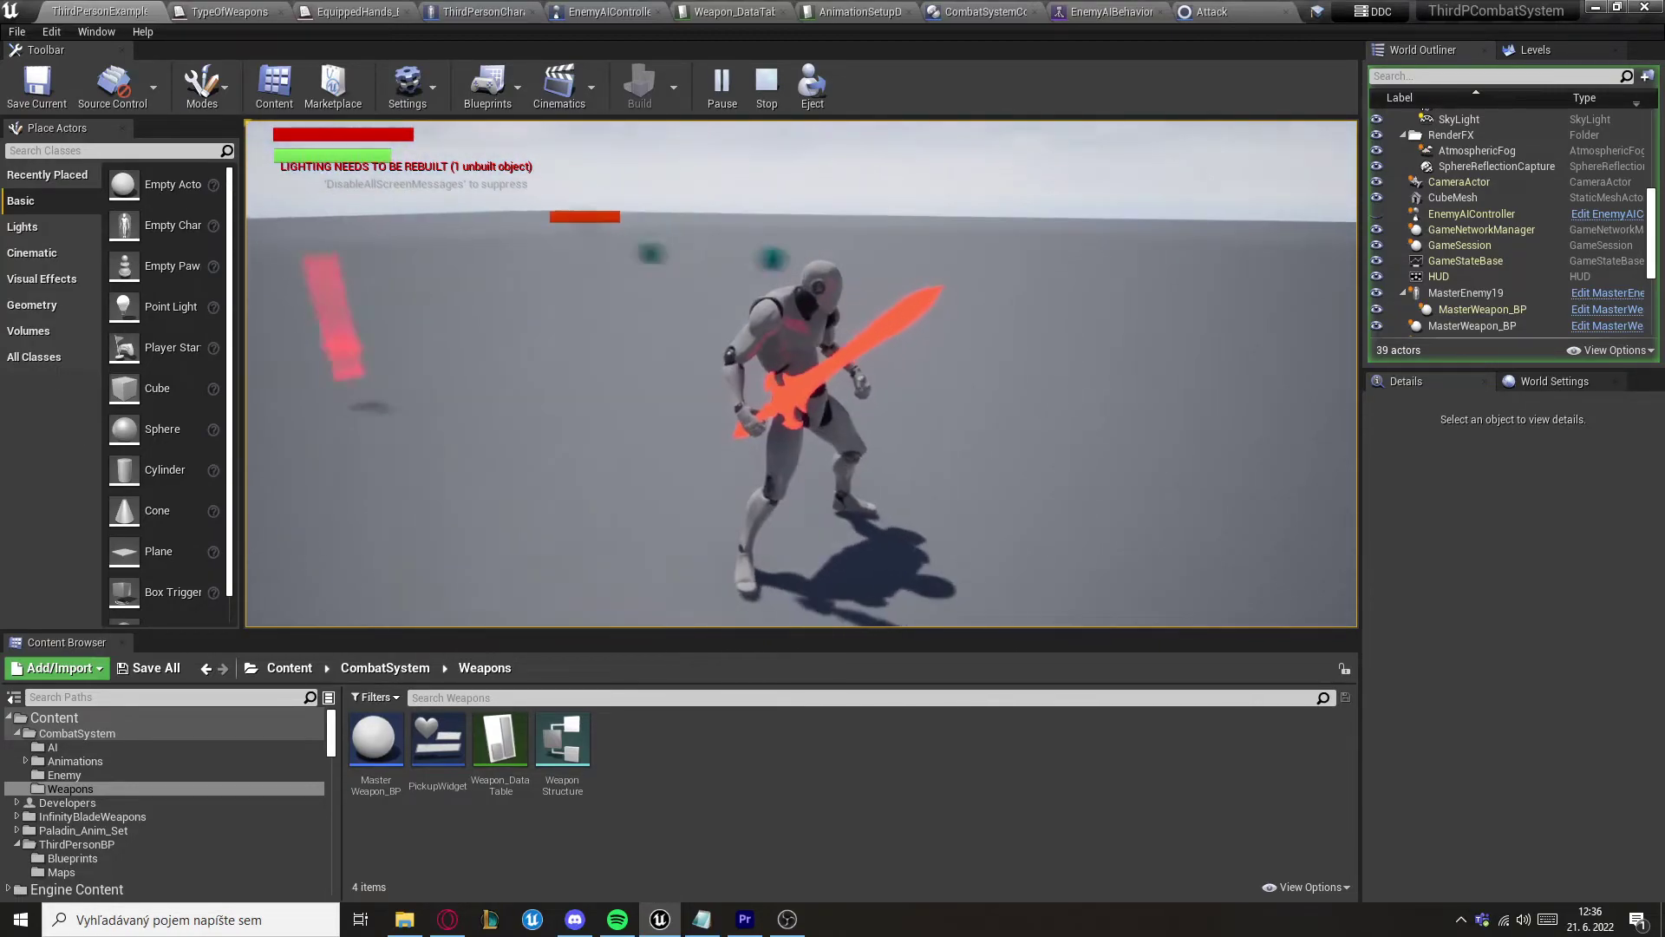
# Step: Run to another sword pickup, pick it up and perform its attacks for comparison
pyautogui.press('w')
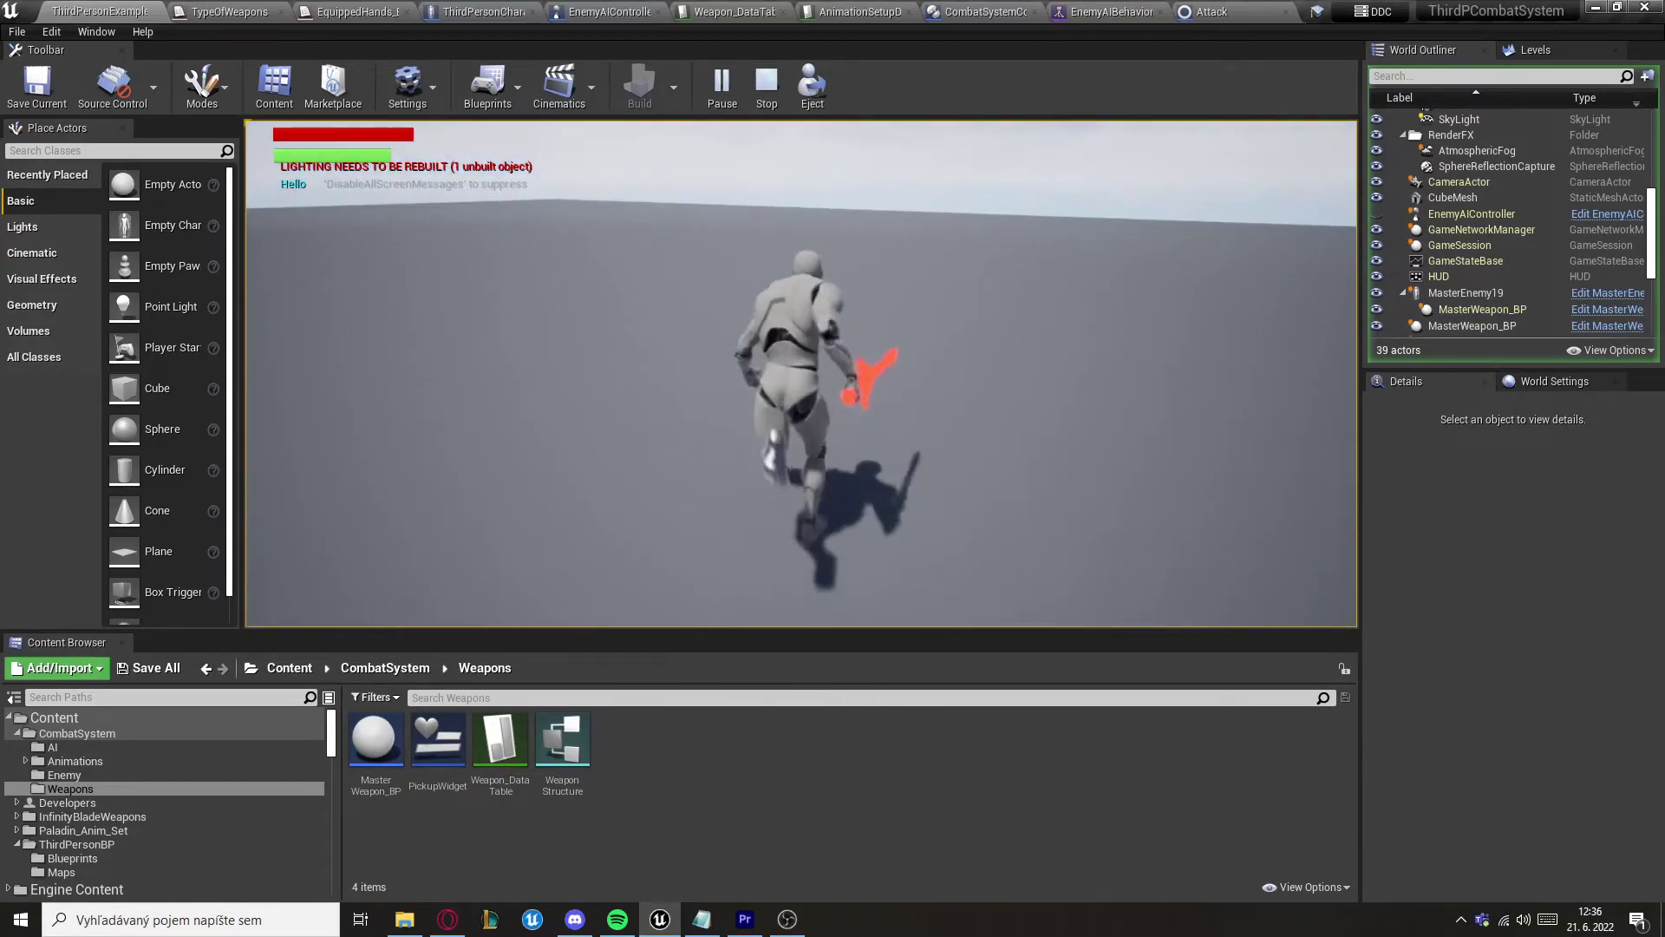
pyautogui.press('e')
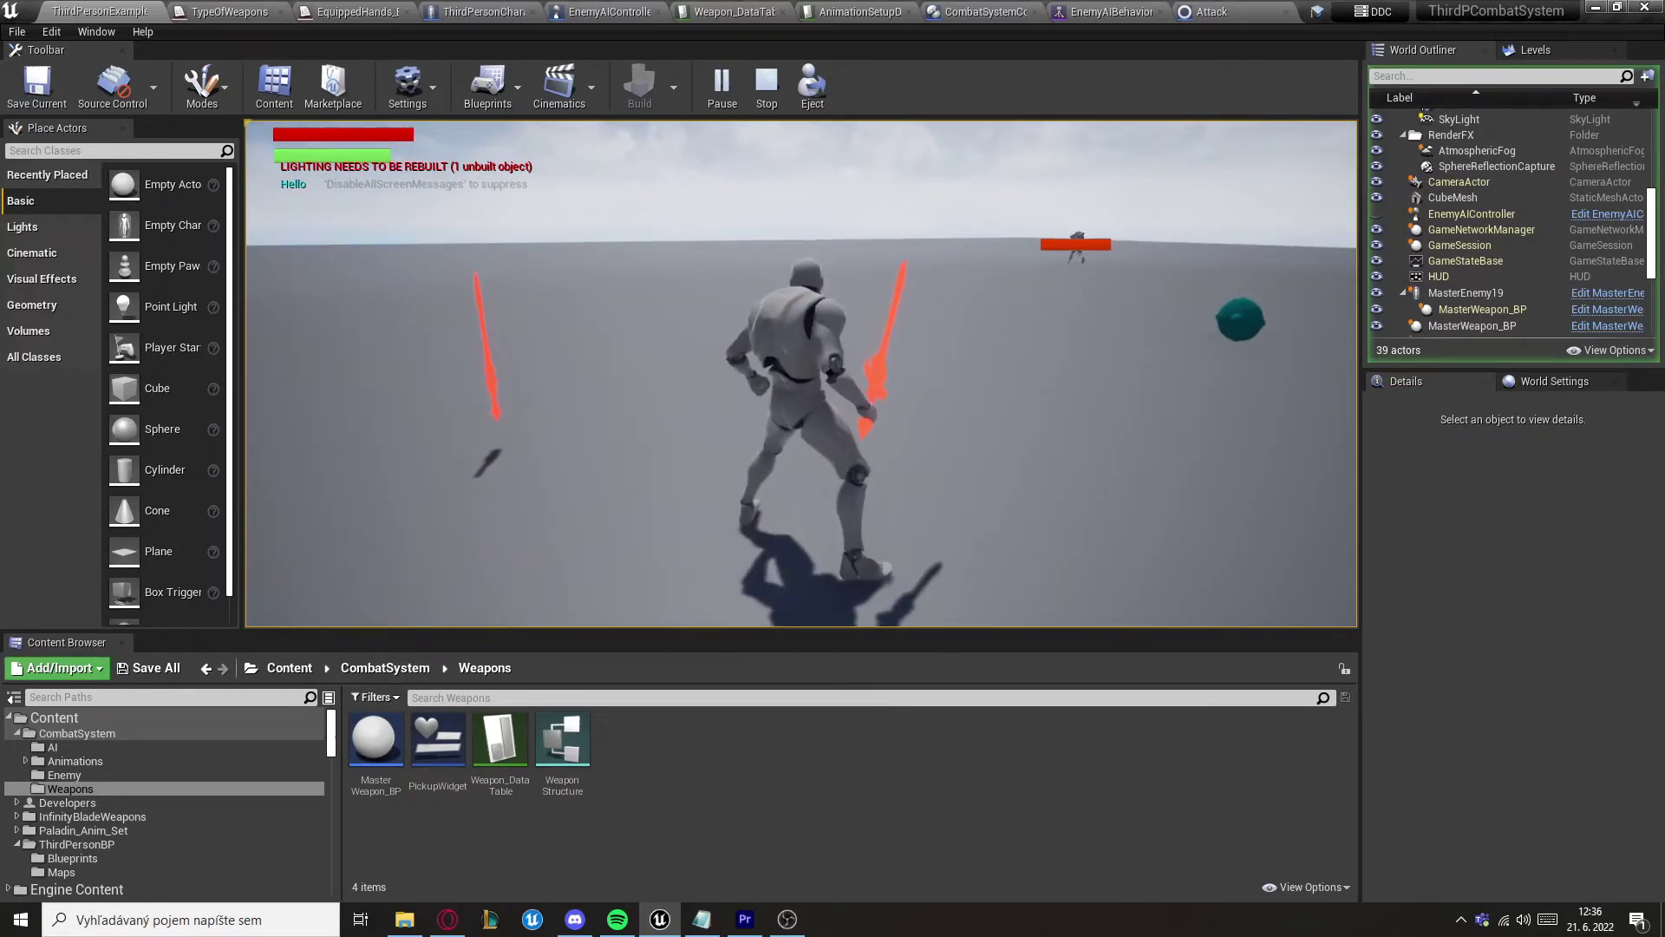
pyautogui.click(801, 373)
pyautogui.click(802, 373)
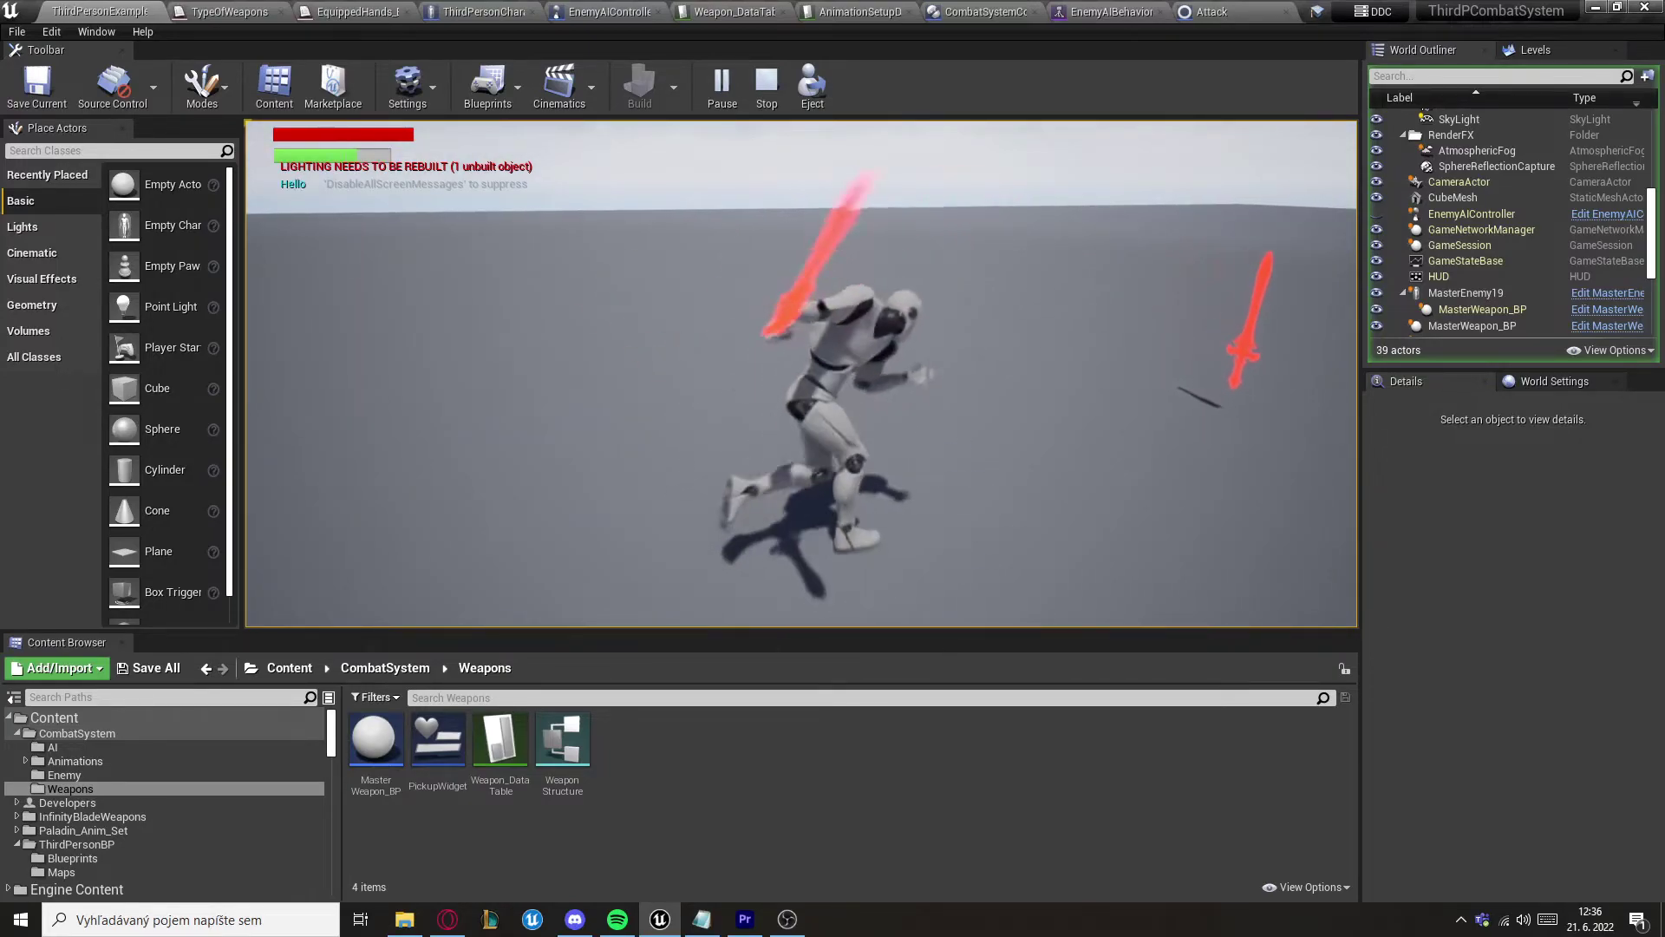
pyautogui.click(801, 373)
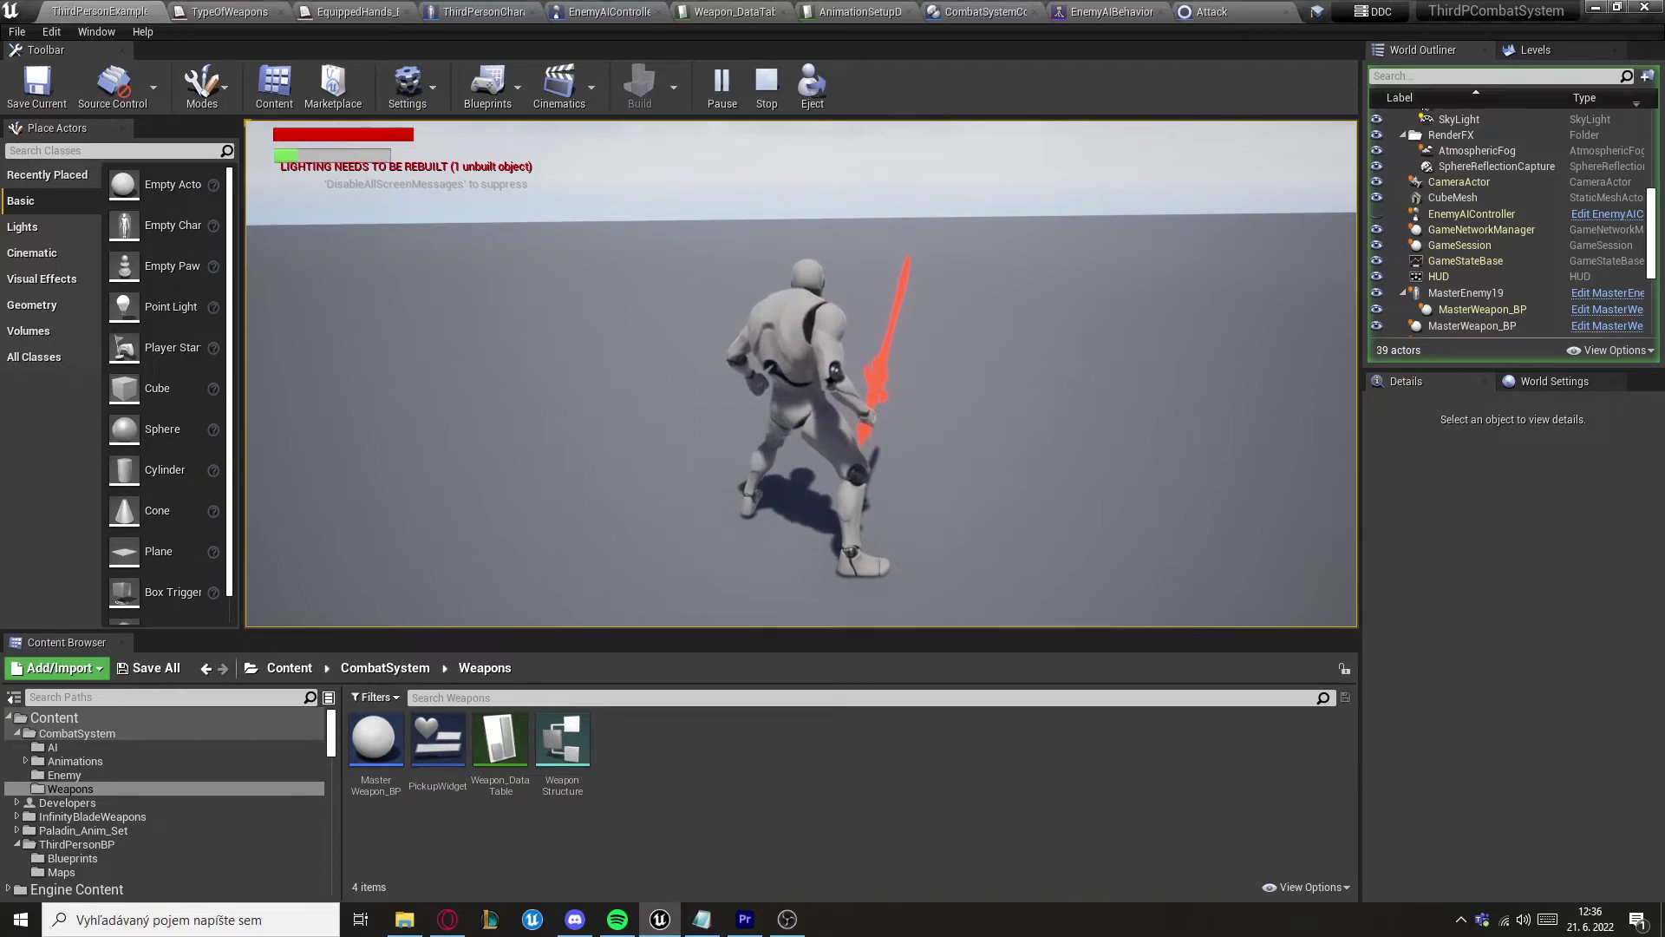
# Step: Restart the play test, lock on to an enemy and switch the lock between neighbouring enemies
pyautogui.press('Escape')
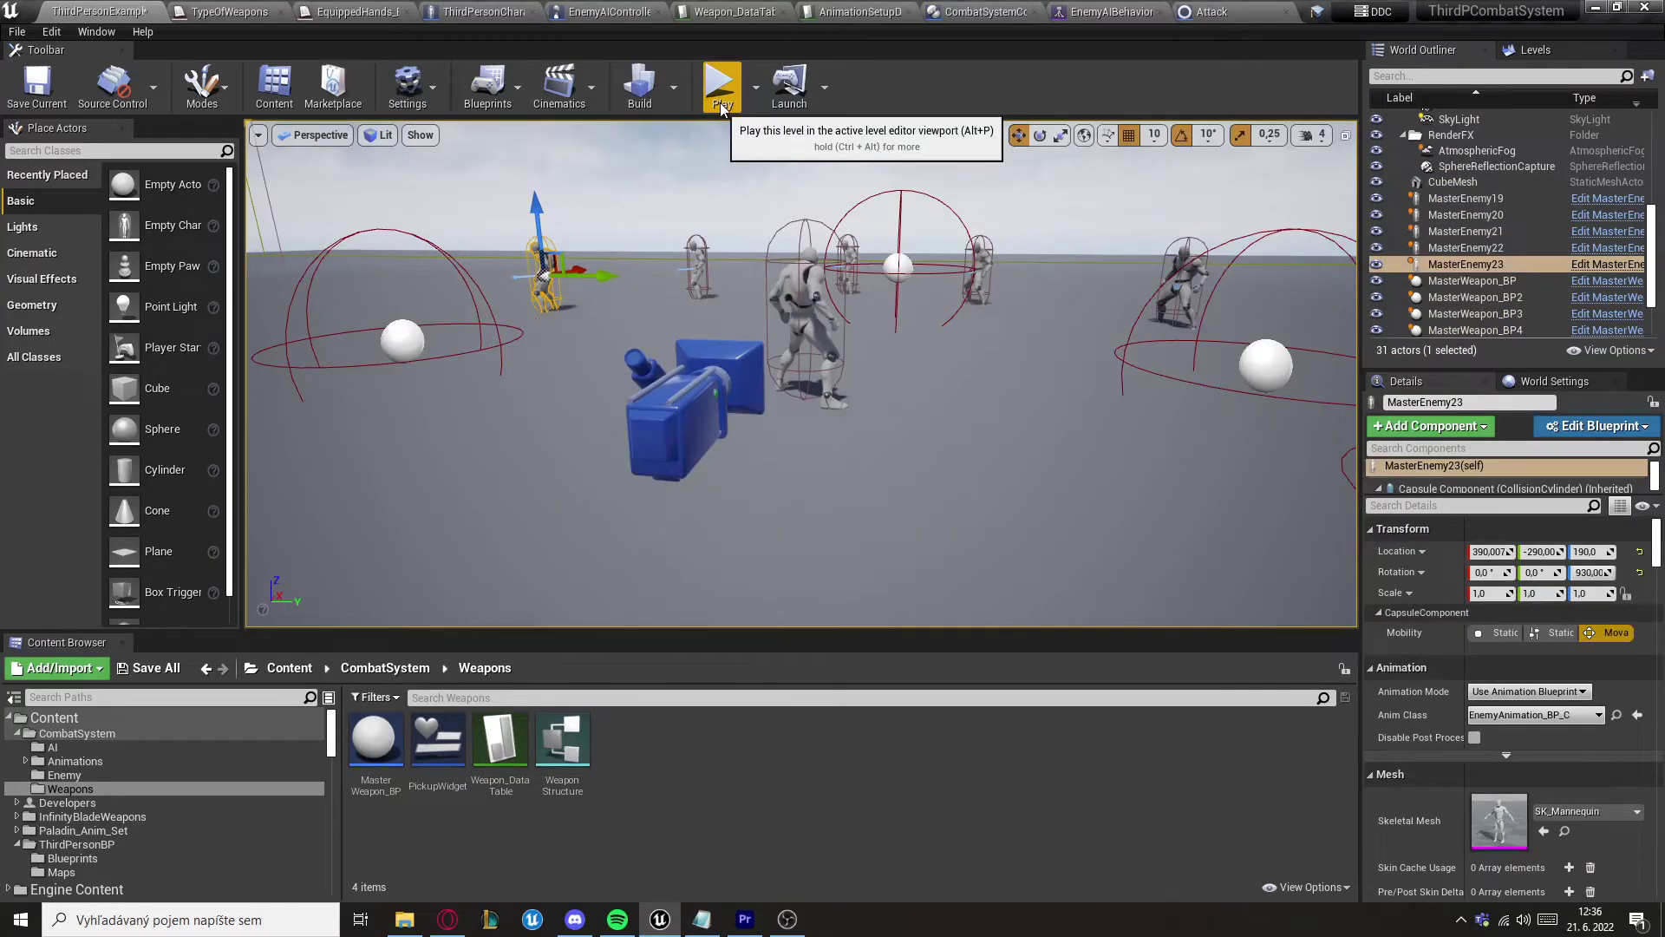
pyautogui.click(720, 121)
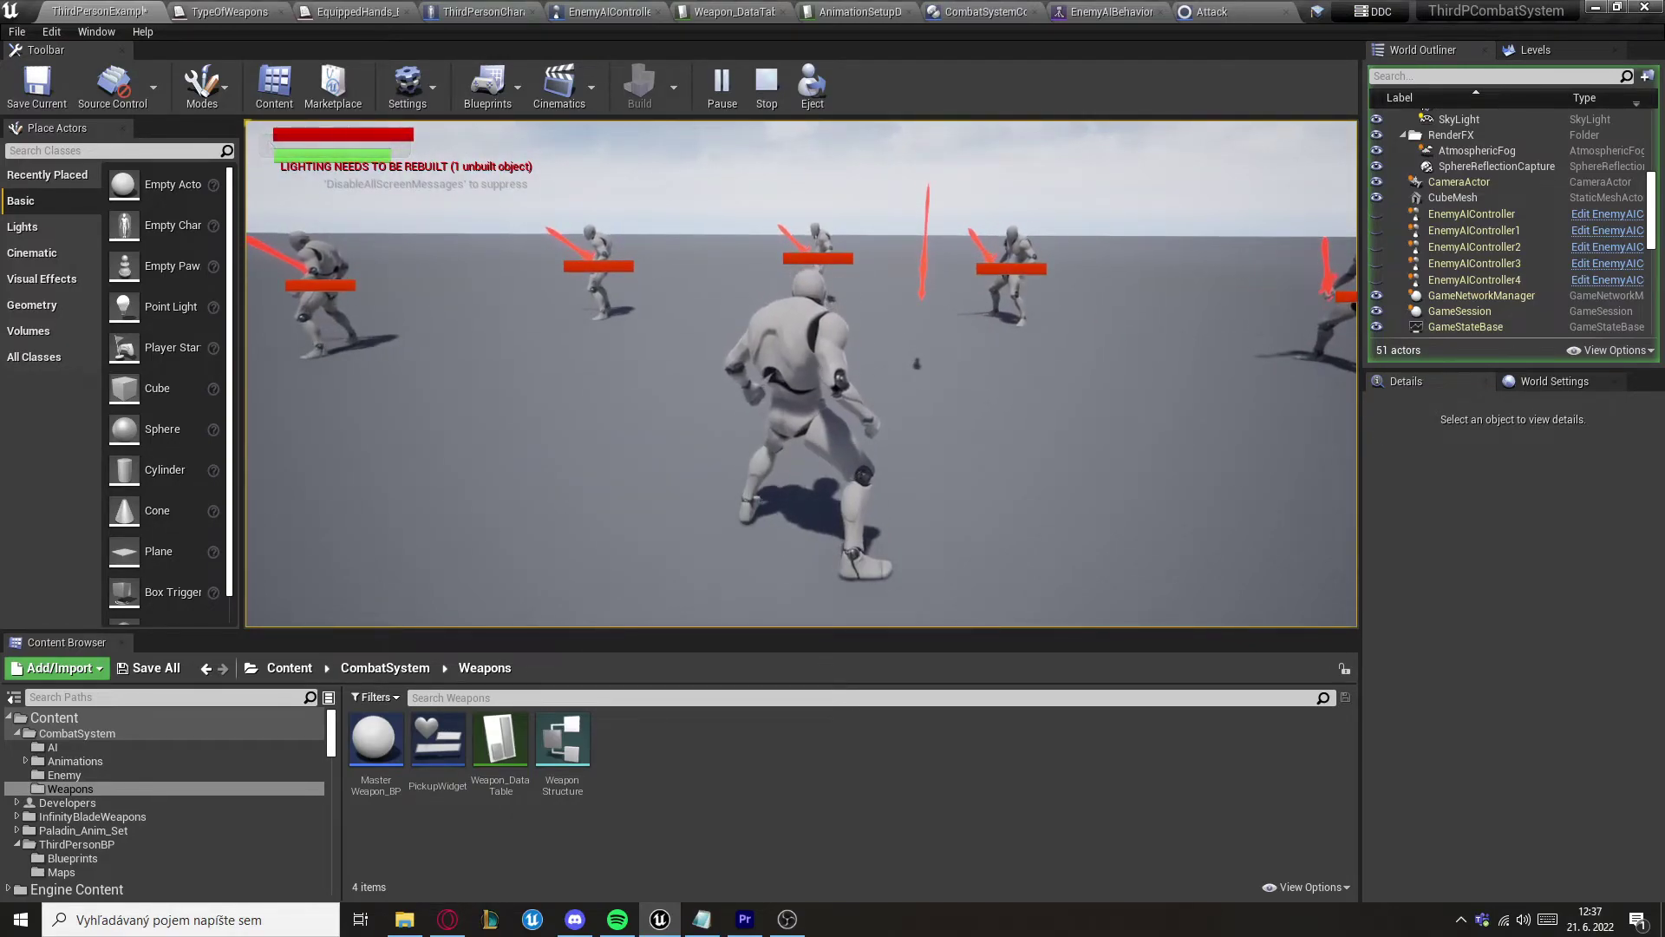
pyautogui.press('Tab')
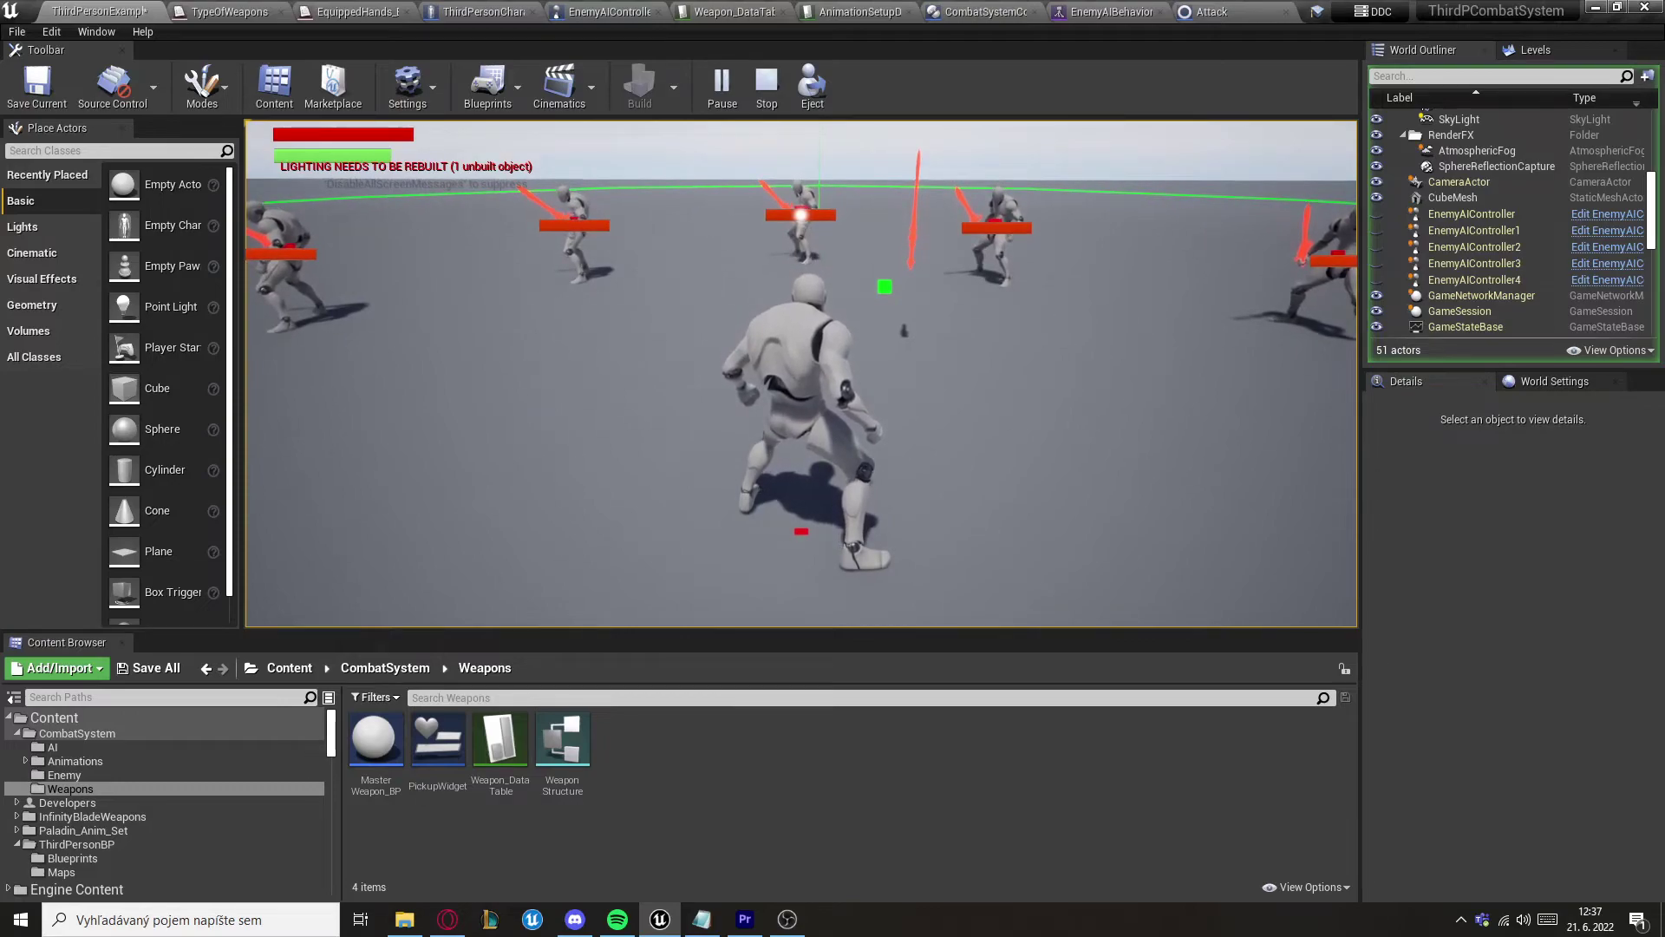
pyautogui.press('a')
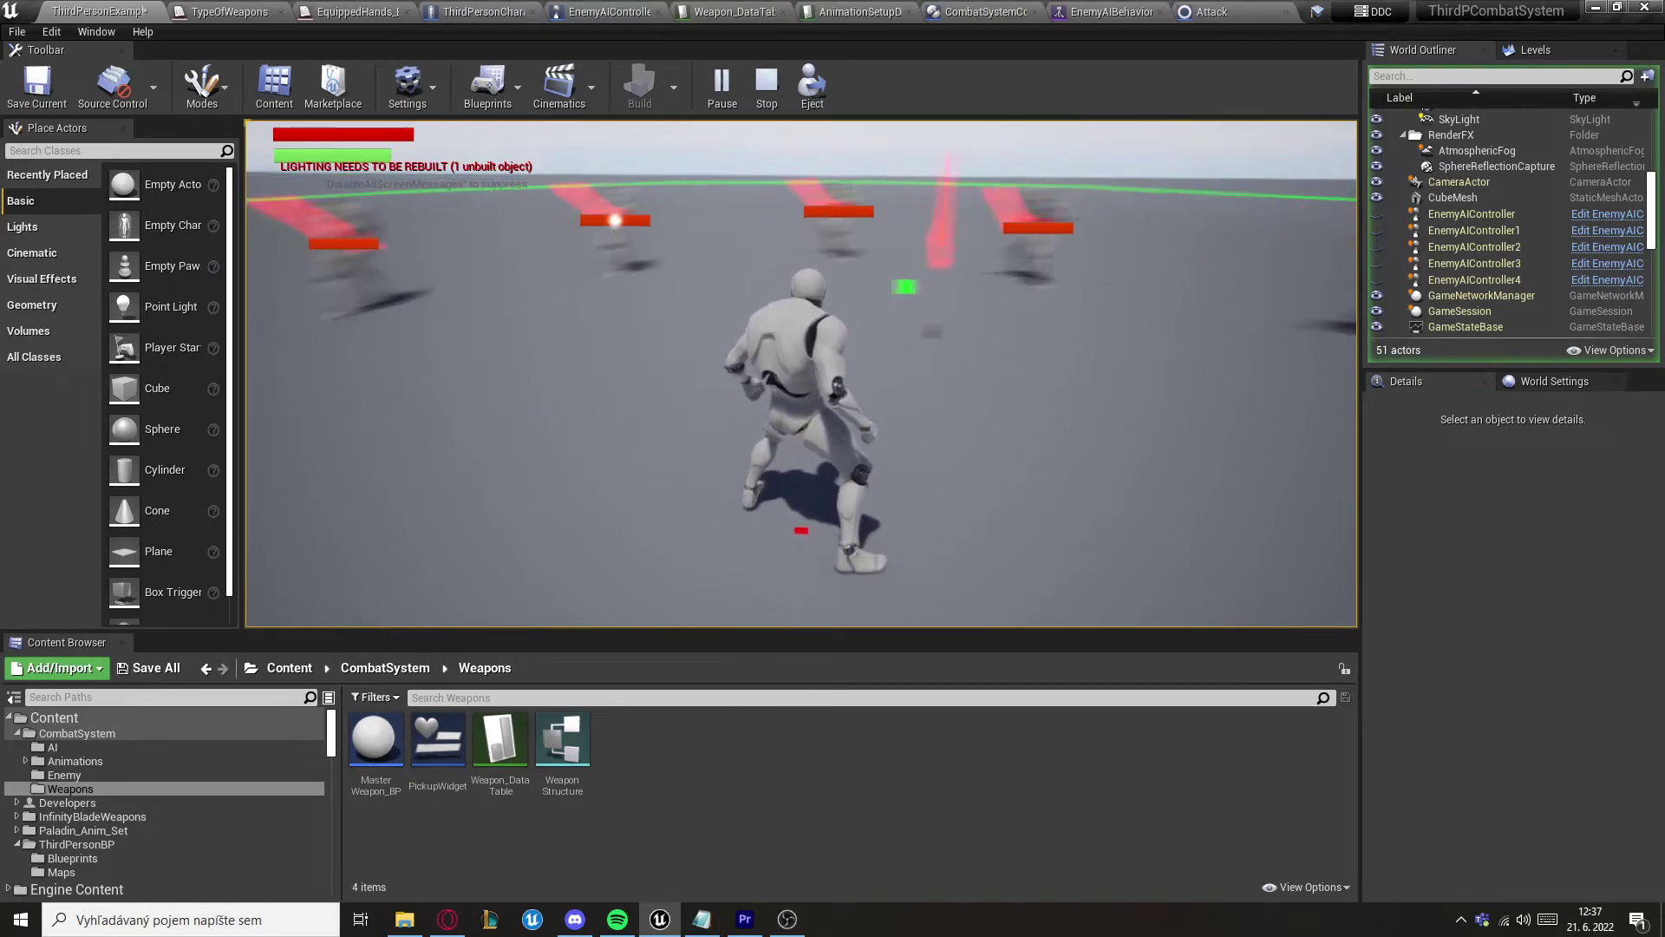
pyautogui.press('d')
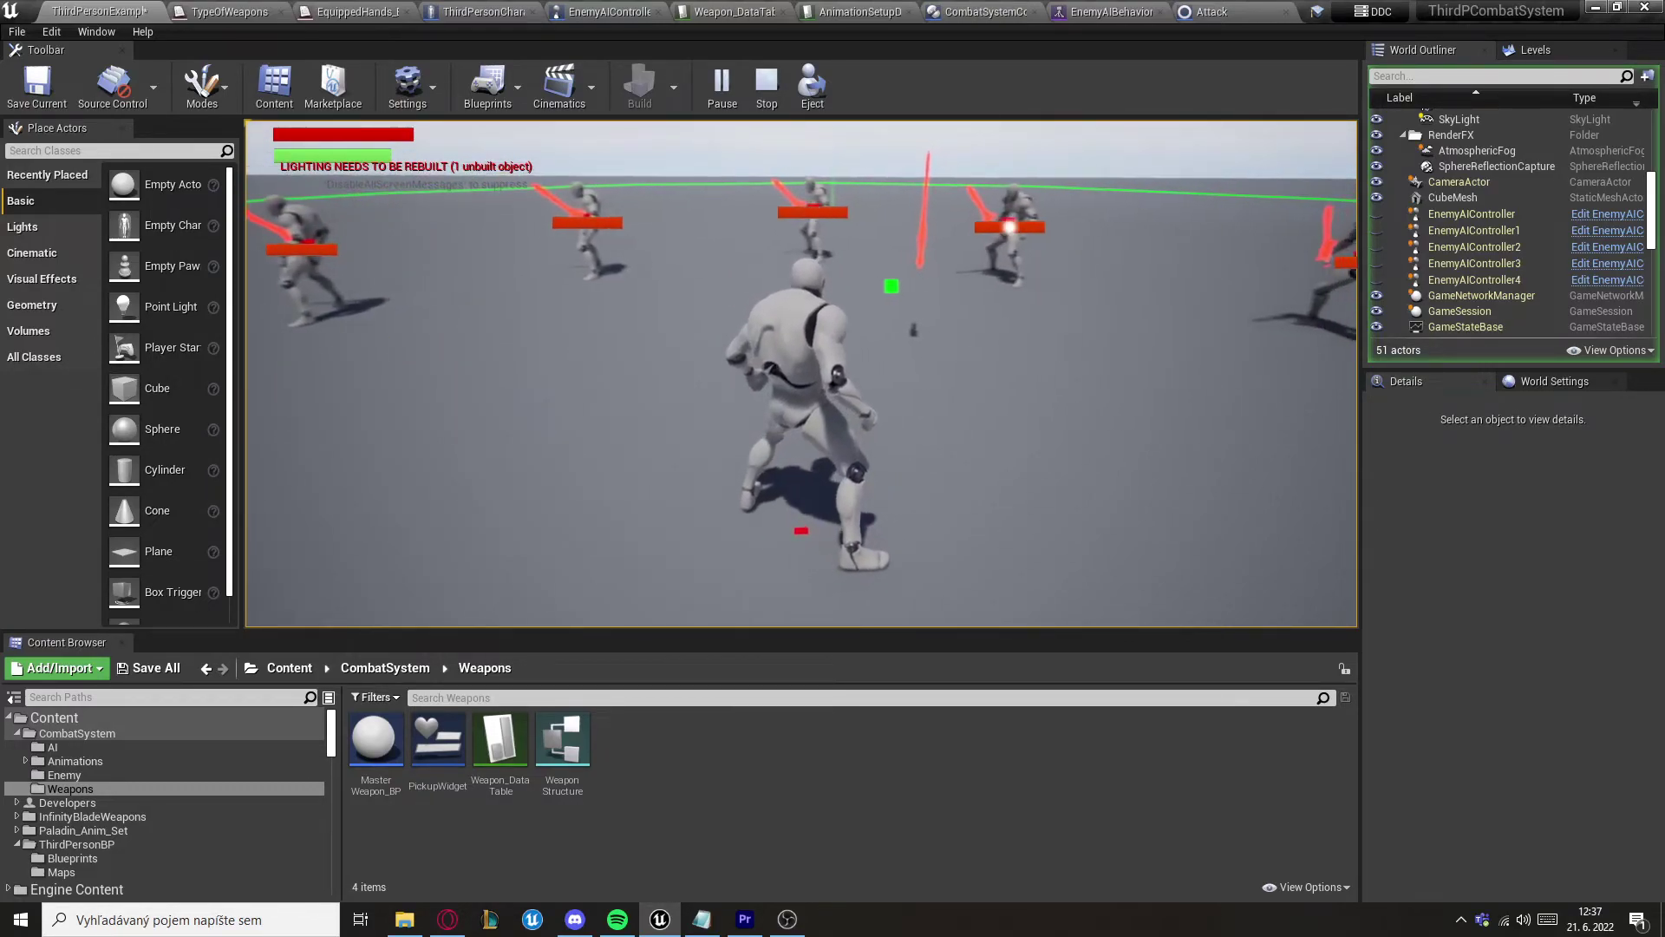
pyautogui.press('d')
pyautogui.press('w')
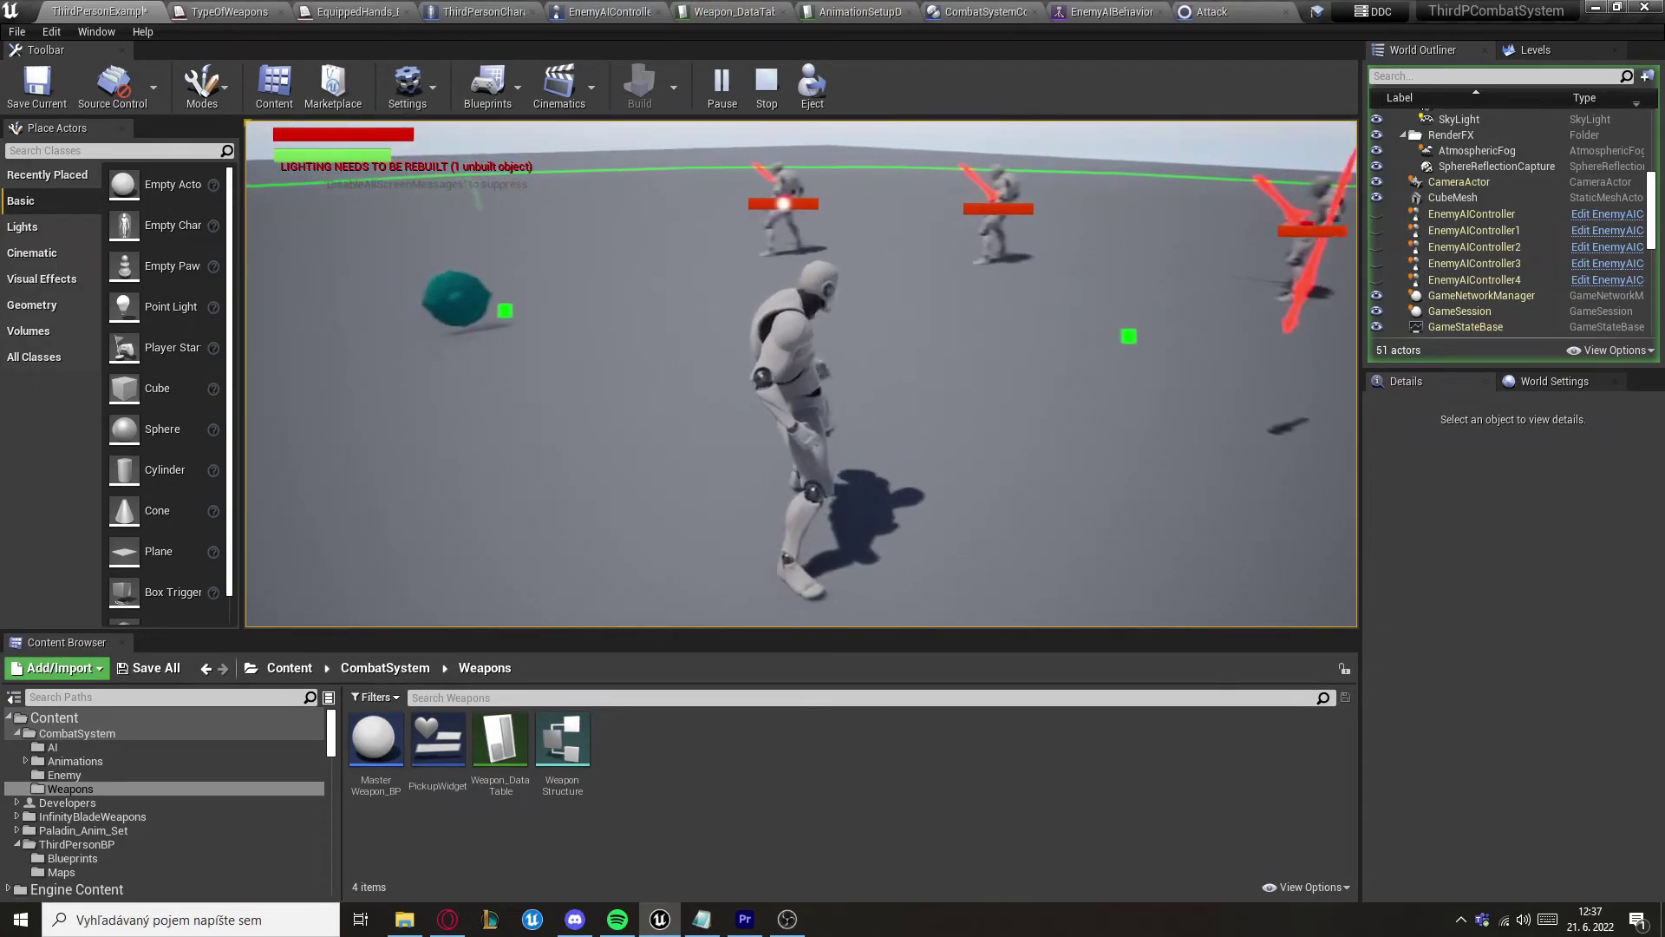
pyautogui.press('a')
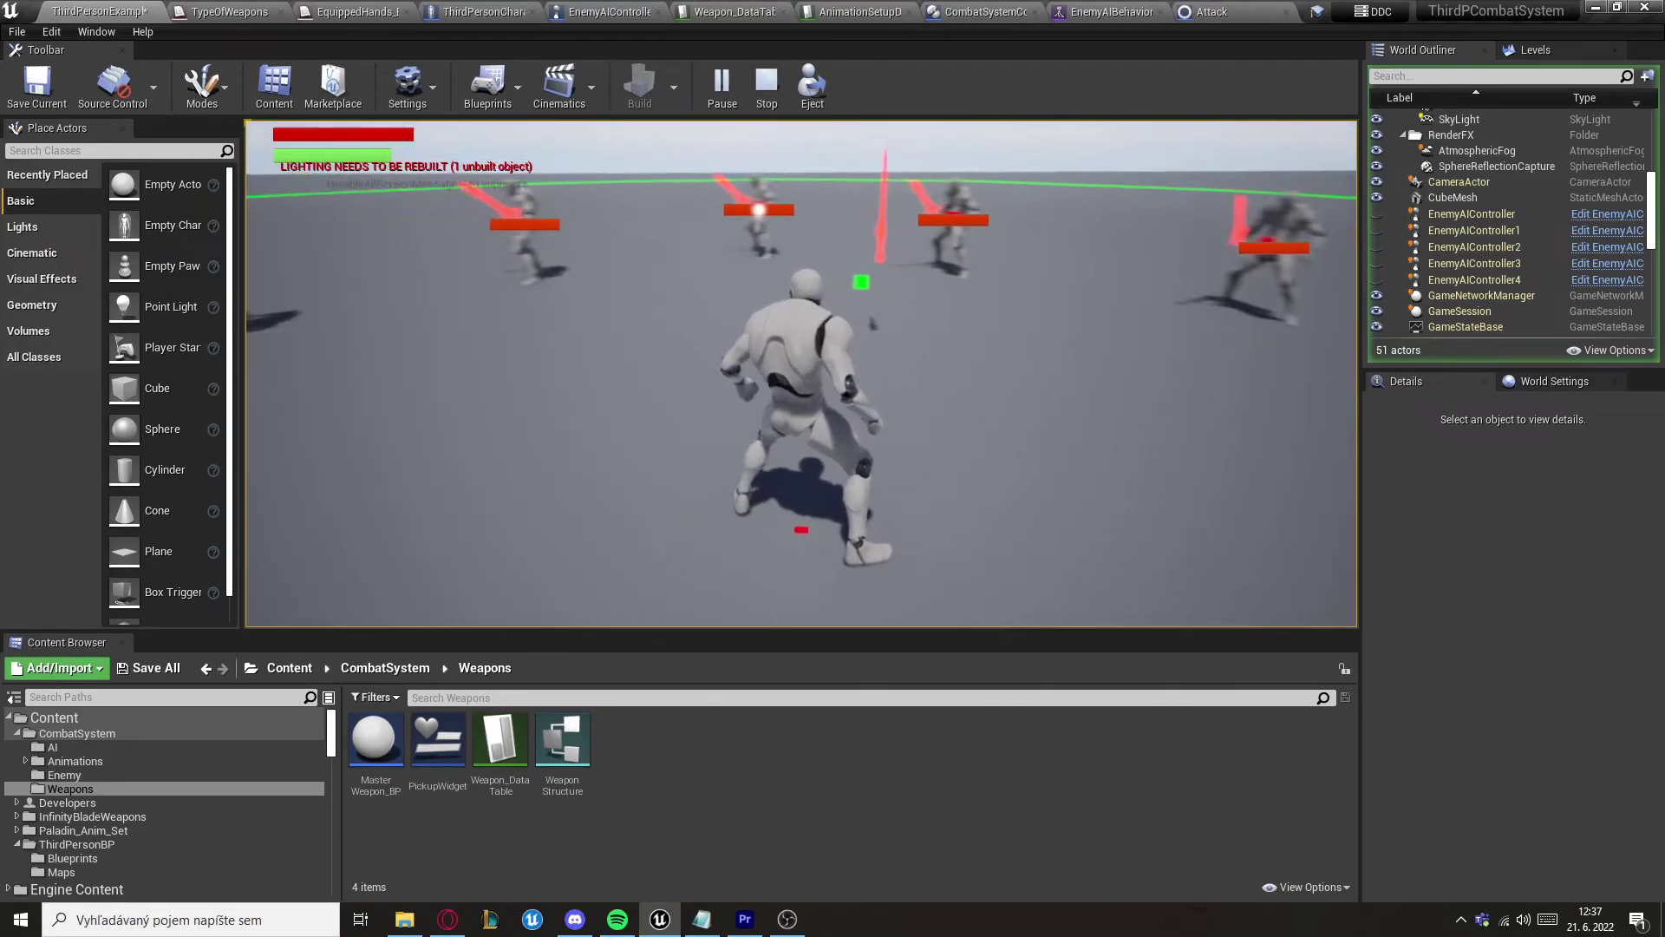
# Step: Move toward and away from the locked enemy to check the camera angle, and end the play test
pyautogui.press('w')
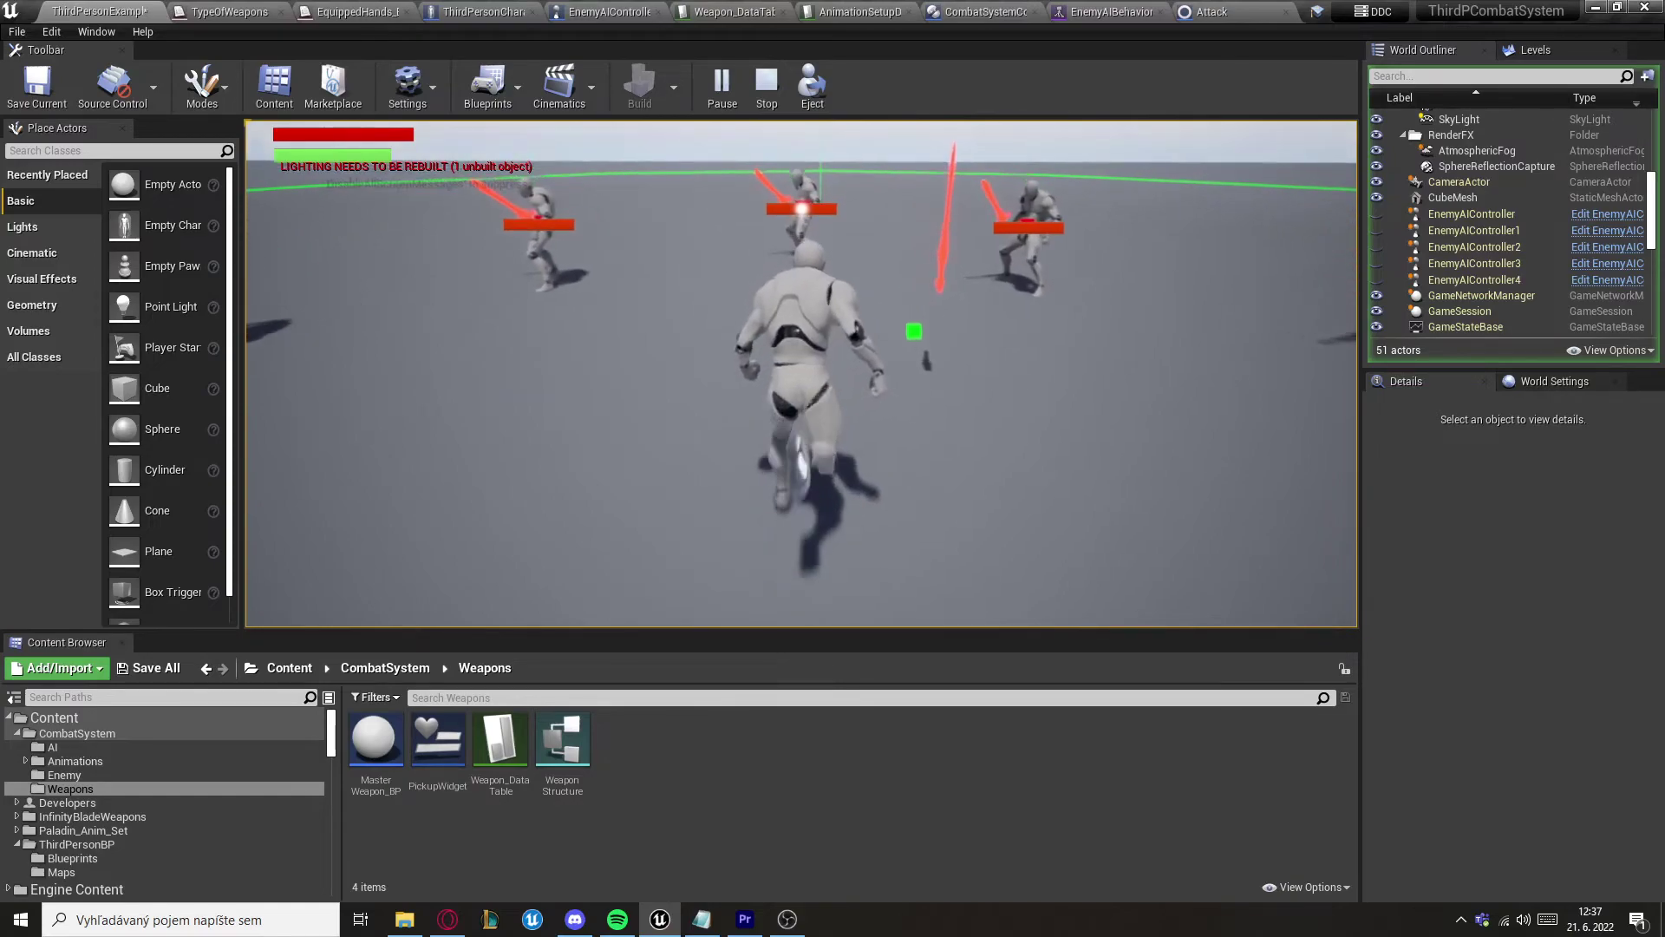
pyautogui.press('s')
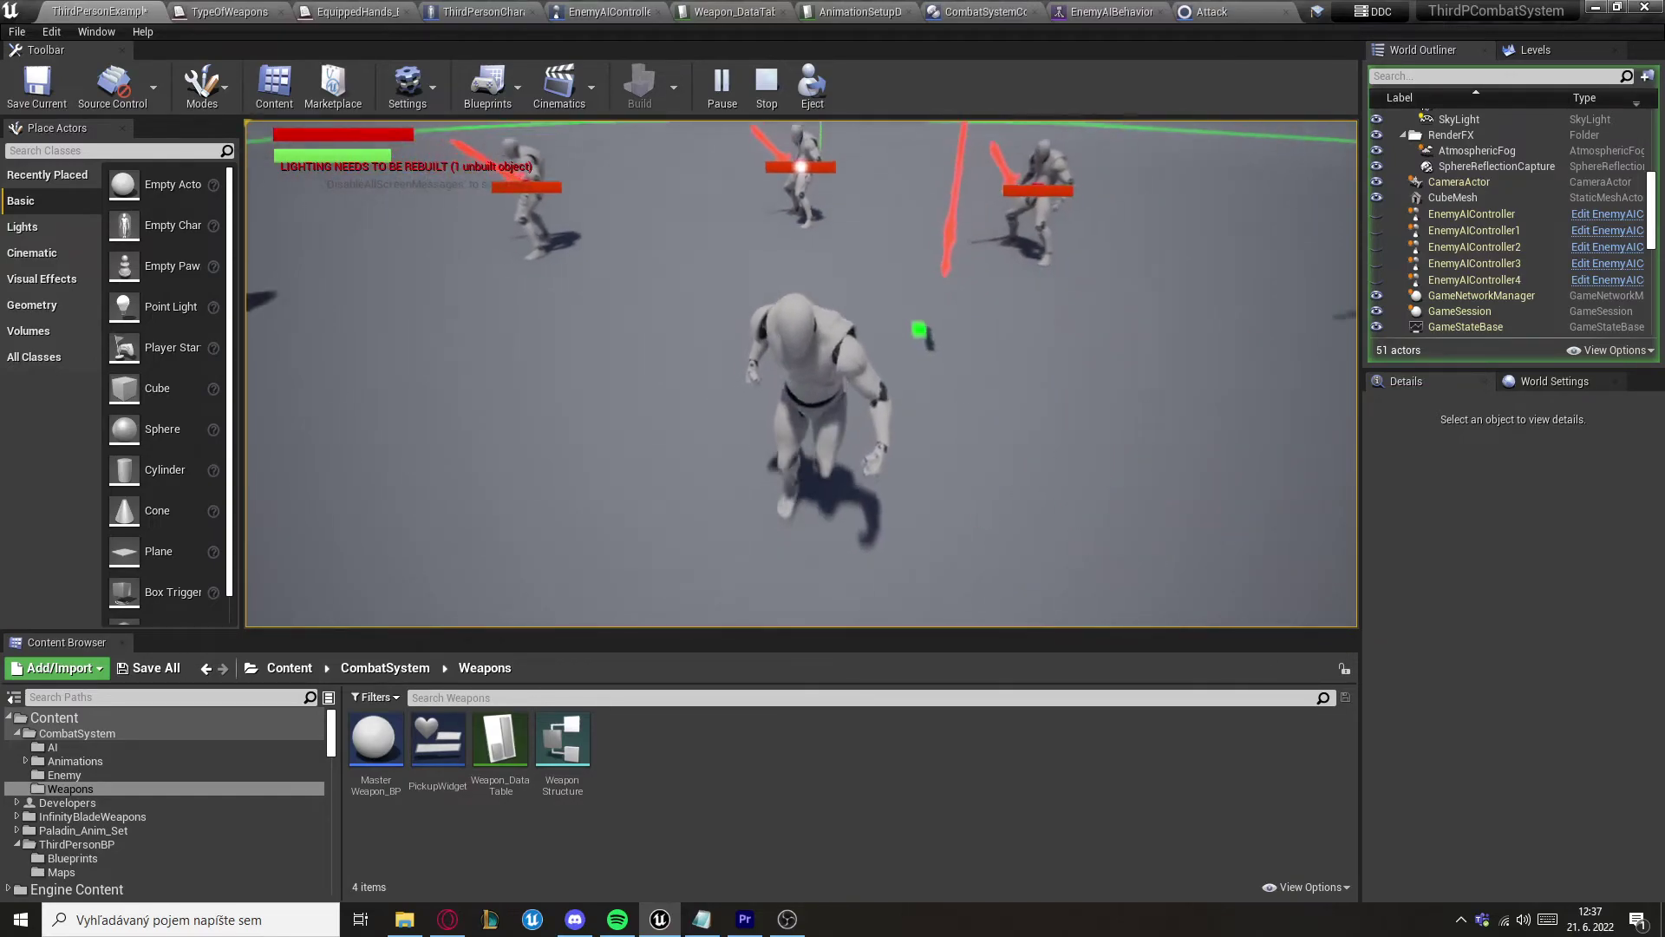
pyautogui.press('w')
pyautogui.press('w')
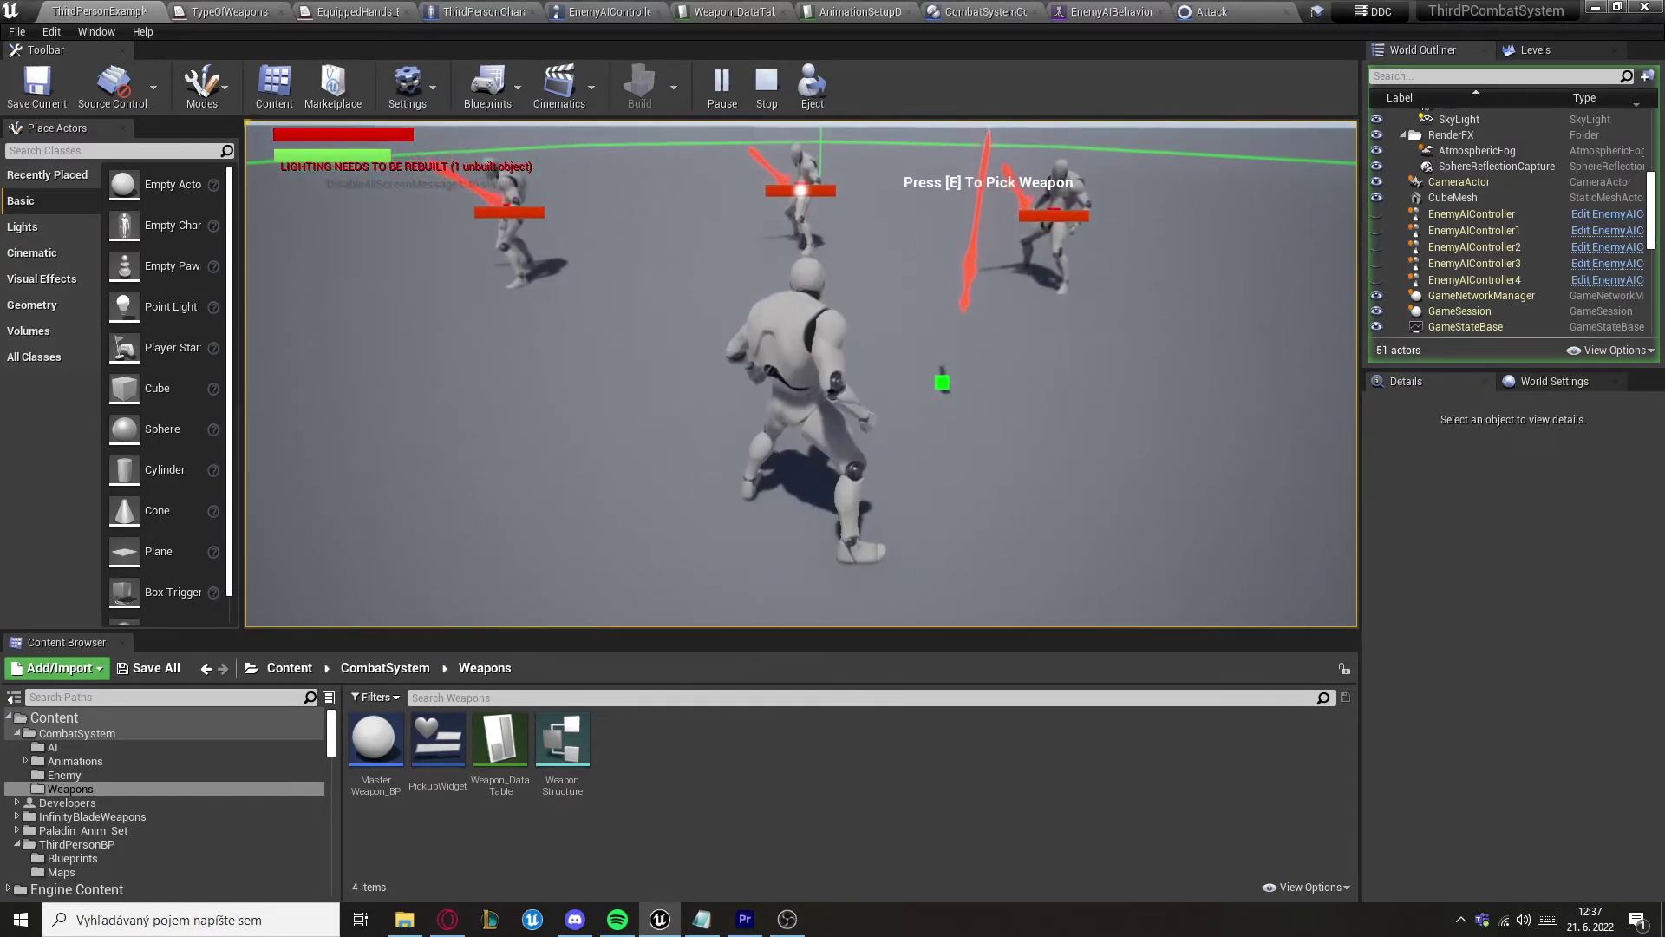
pyautogui.press('Escape')
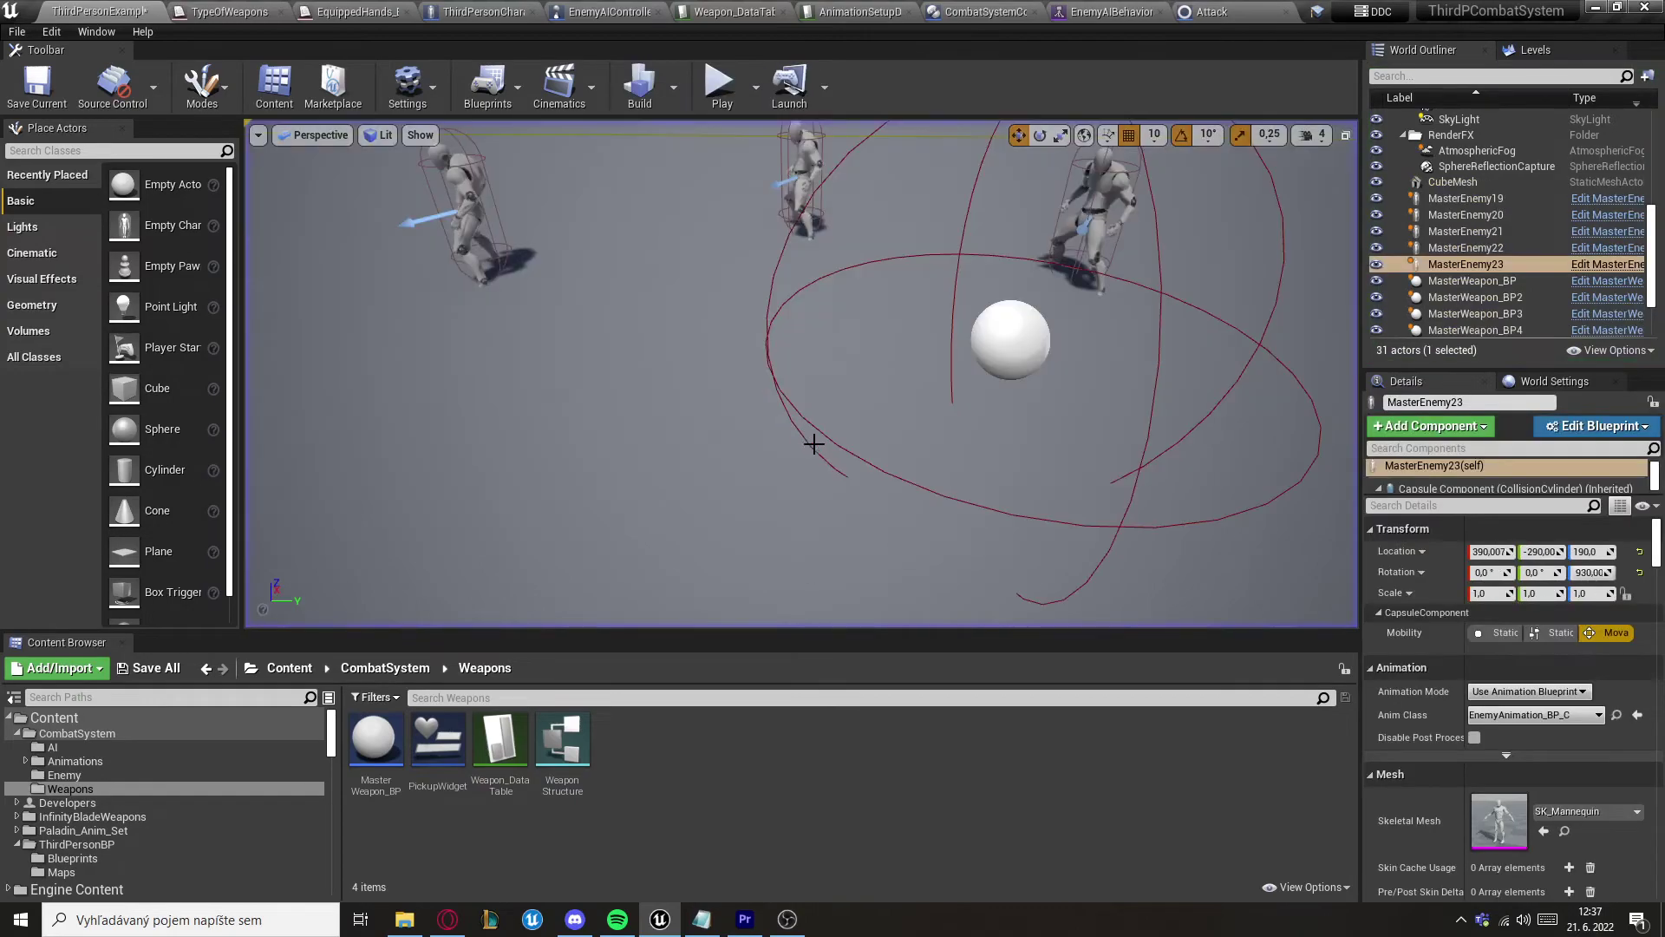
# Step: Set How Much Should be Angled to 100 on the ThirdPersonCharacter blueprint's TargetLockOnSystemComponent
pyautogui.click(460, 11)
pyautogui.click(113, 249)
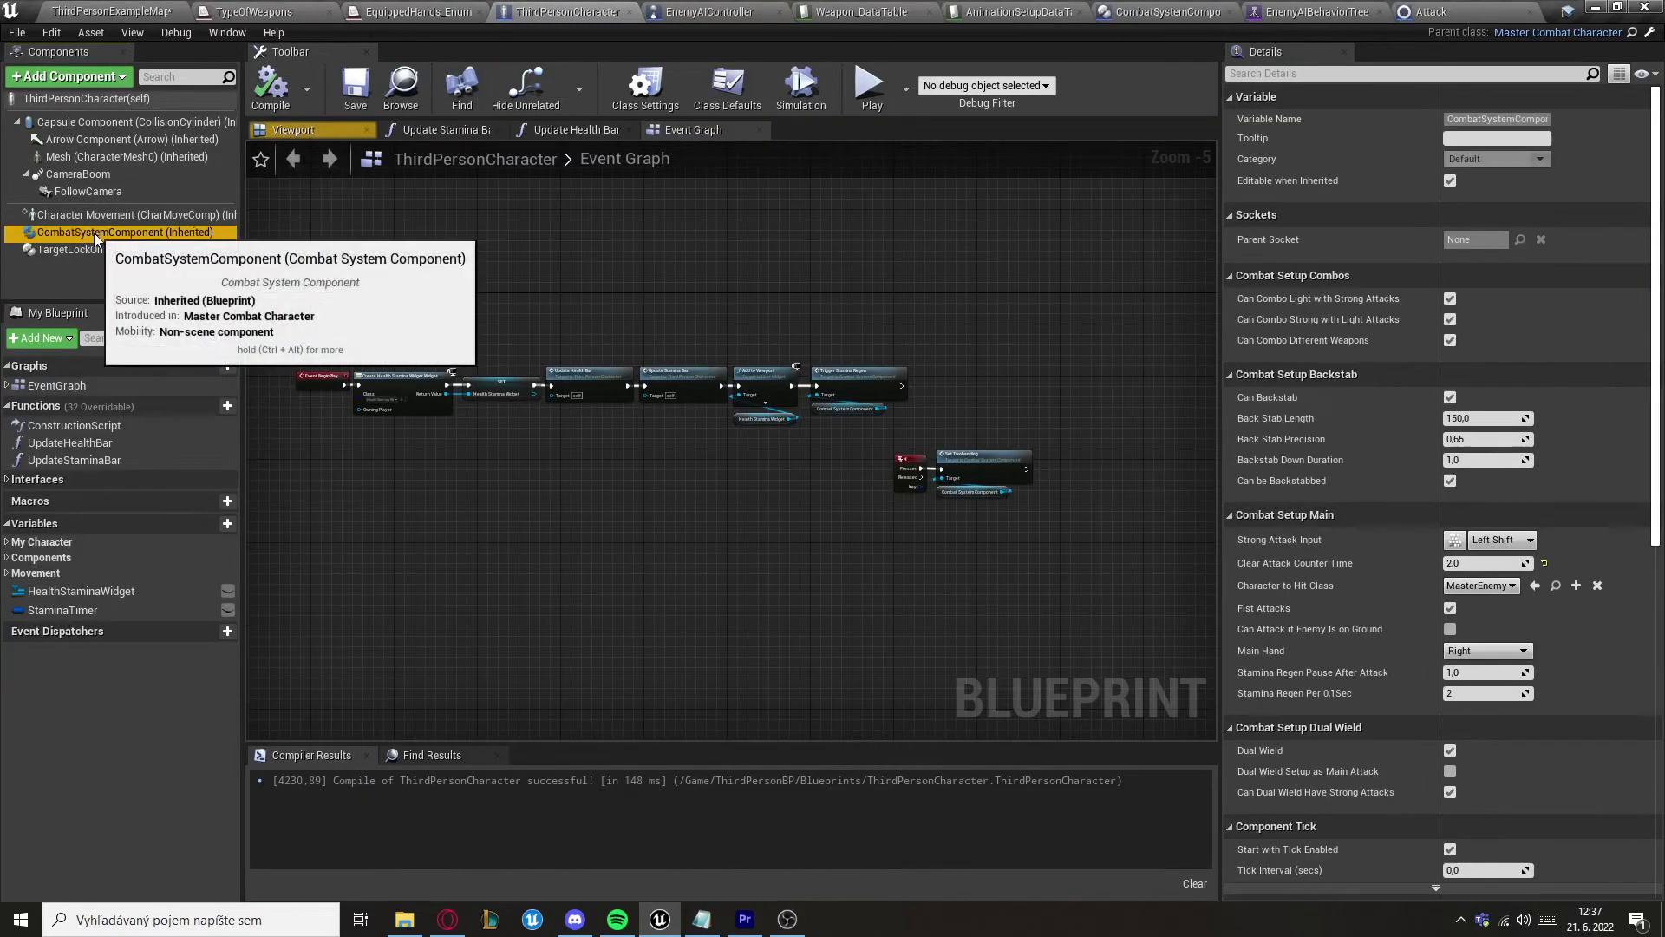
pyautogui.click(1476, 345)
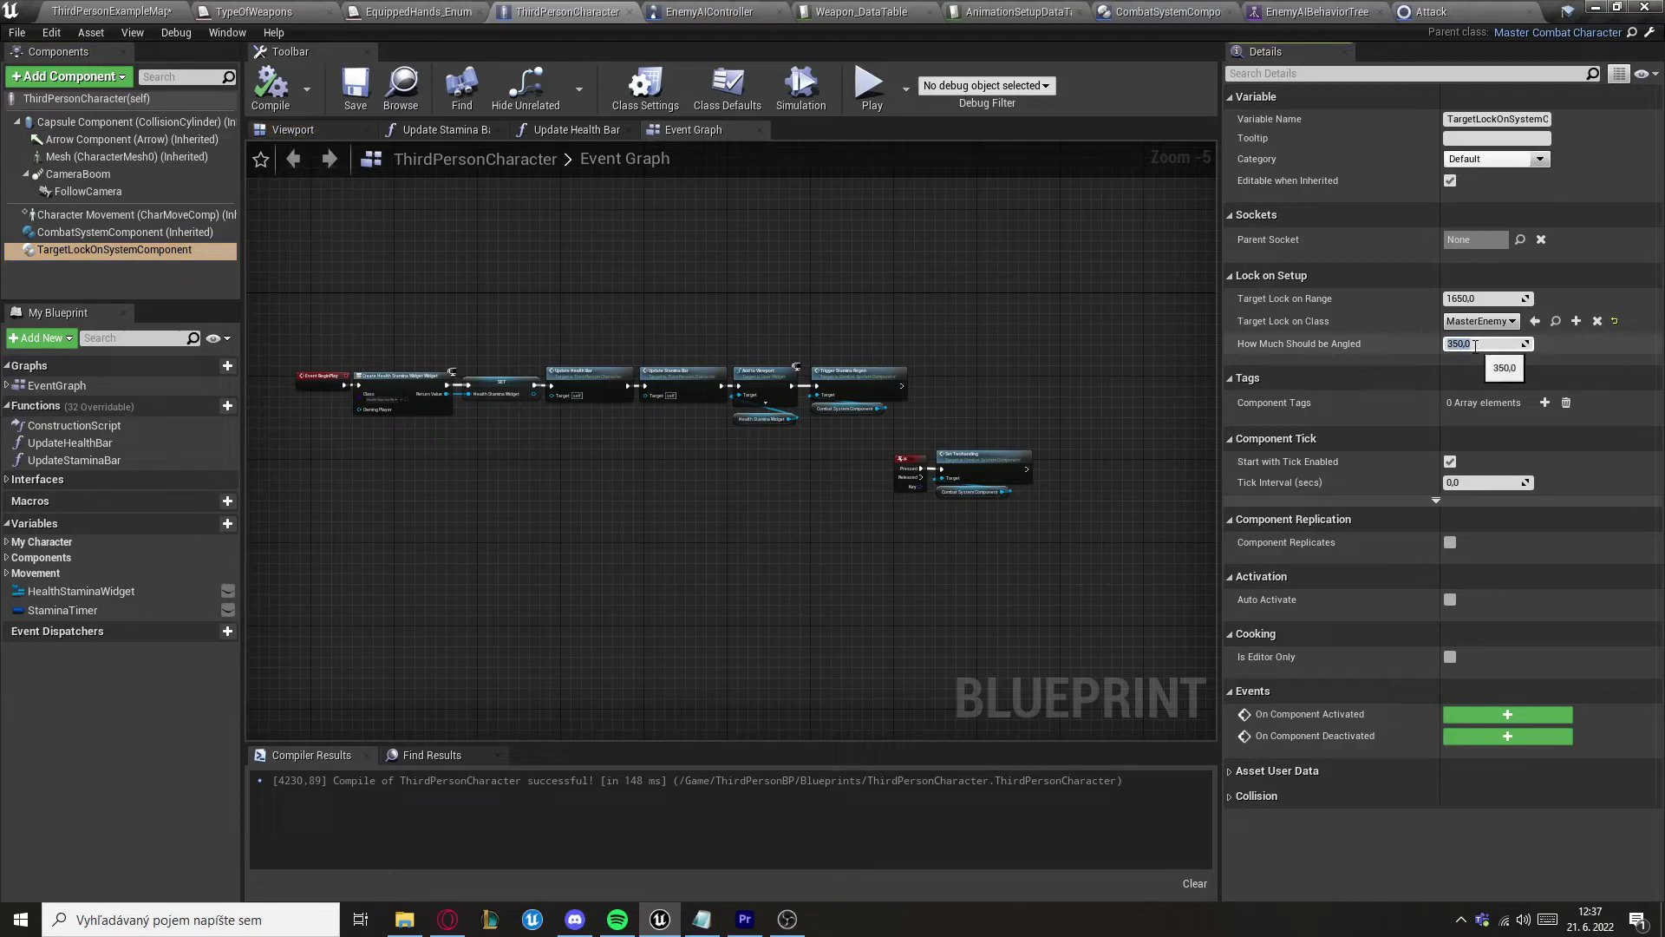
# Step: Play-test the new lock-on camera angle by locking on to enemies and running up to and around them
pyautogui.click(869, 85)
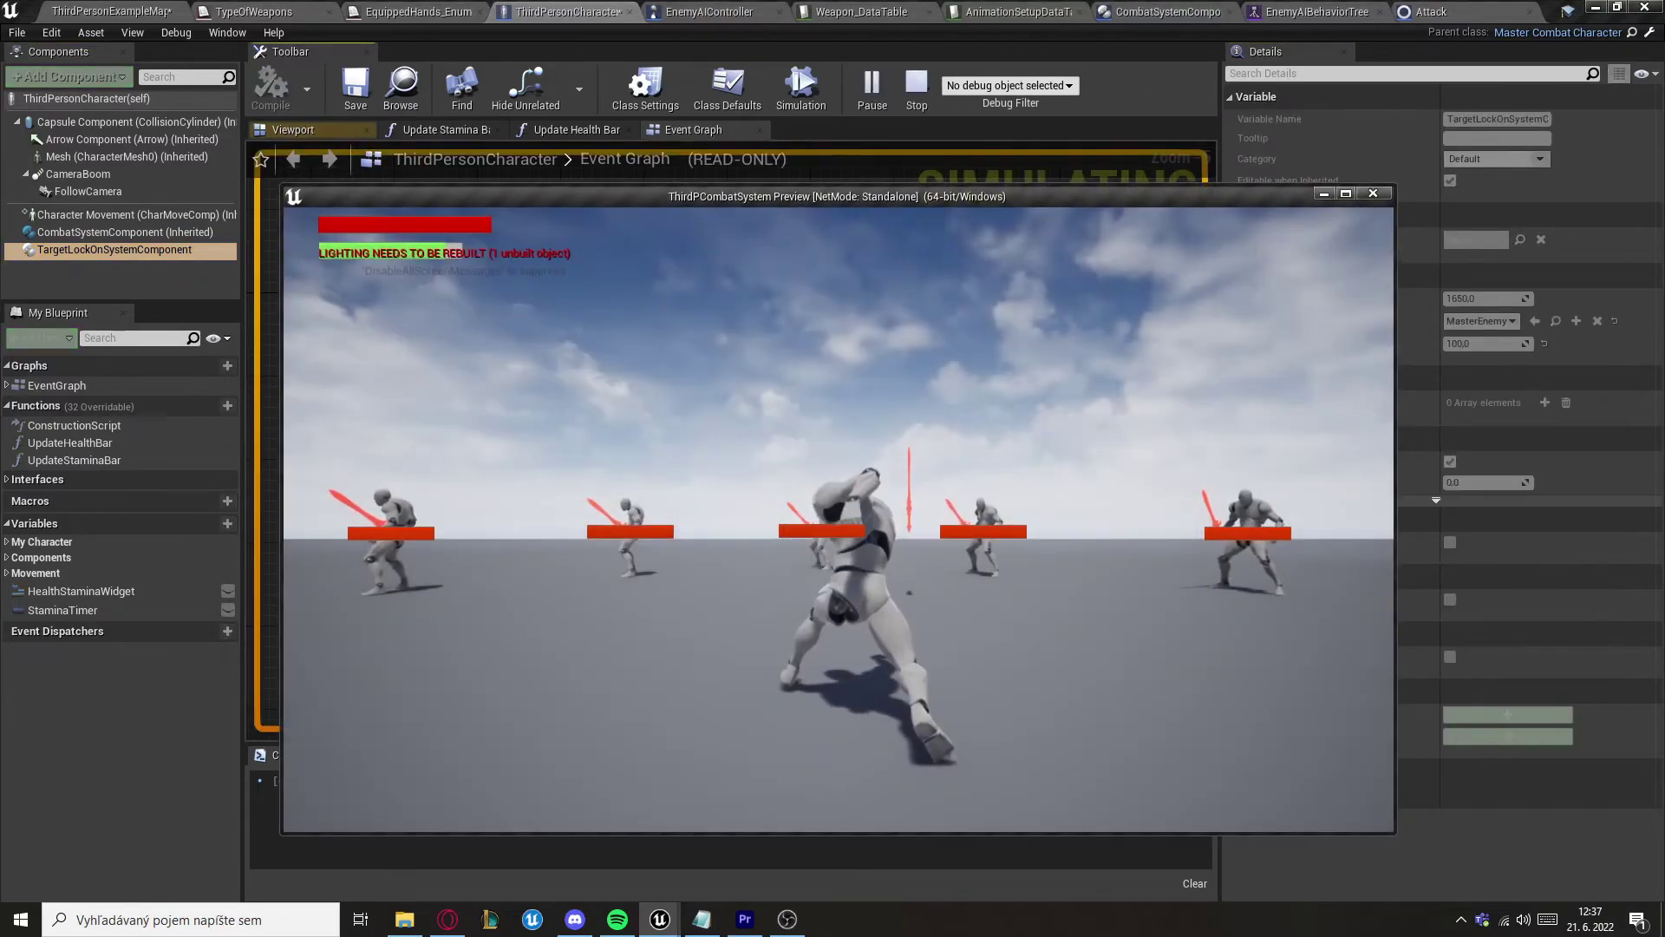
pyautogui.press('w')
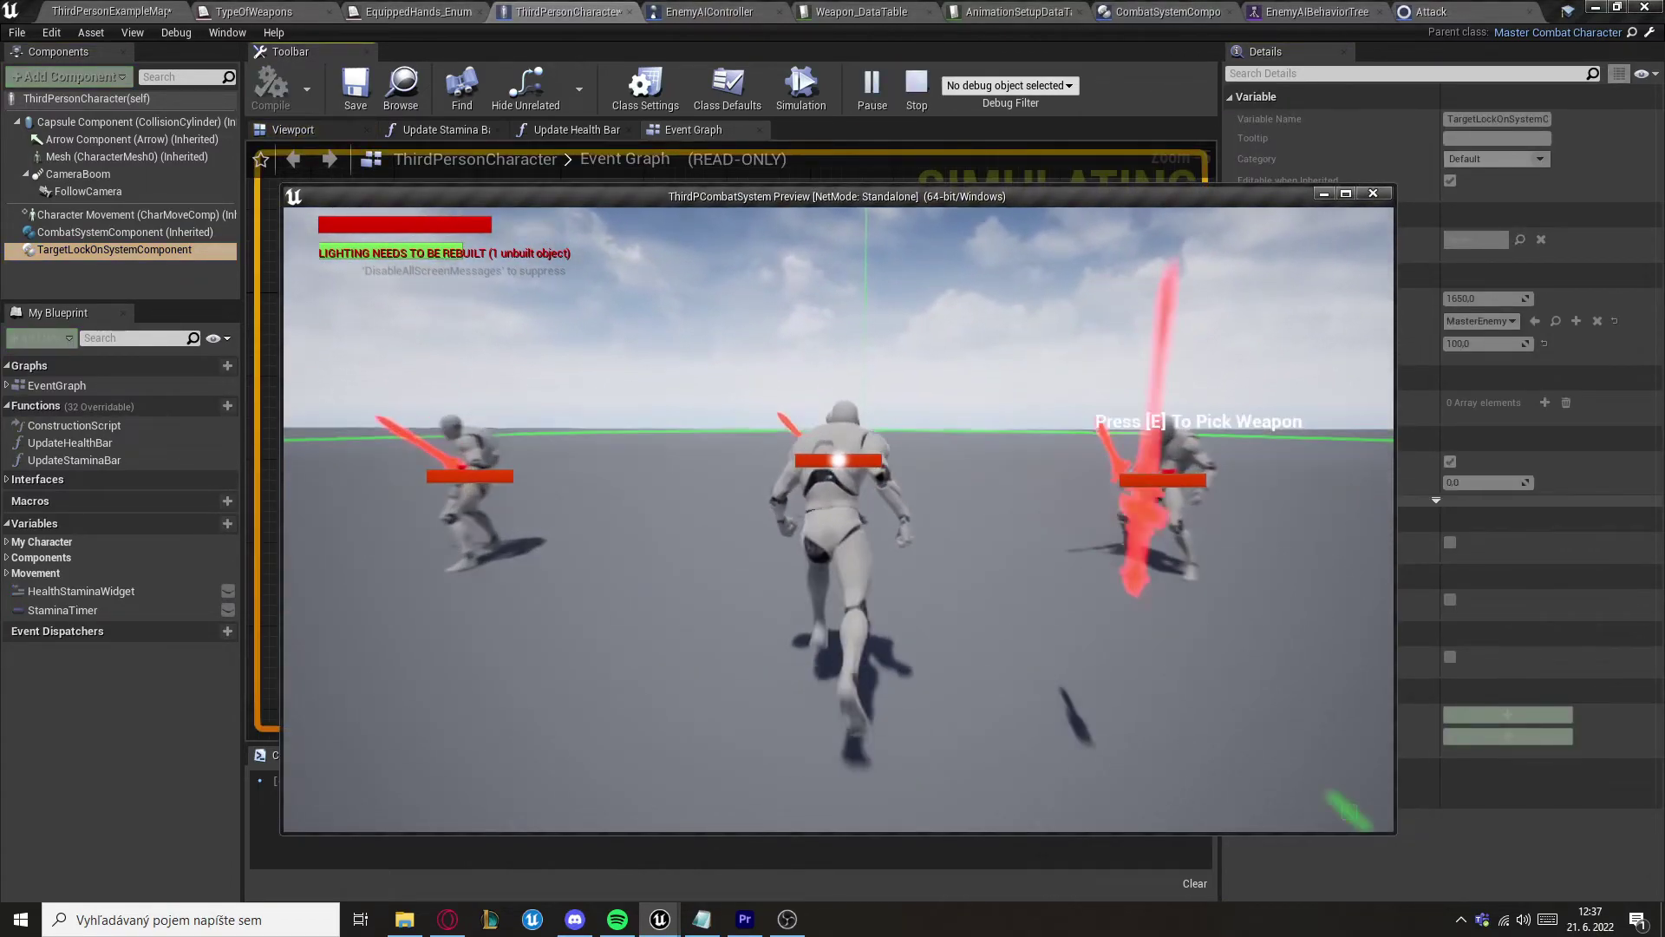
pyautogui.press('d')
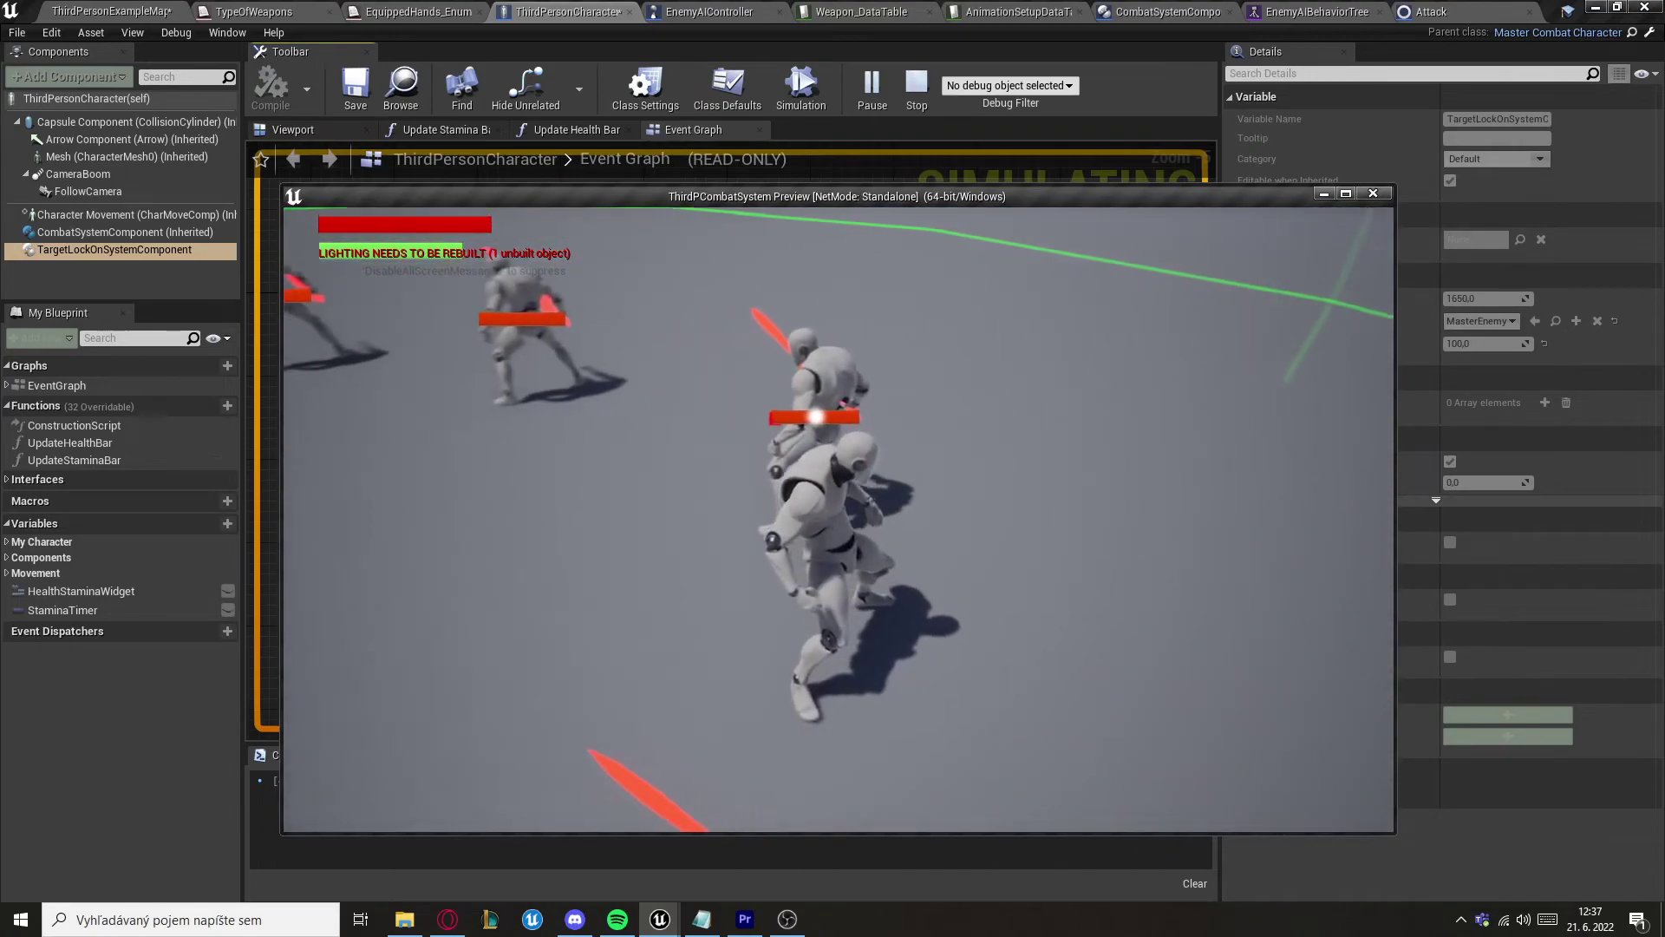
pyautogui.press('a')
pyautogui.press('w')
pyautogui.press('a')
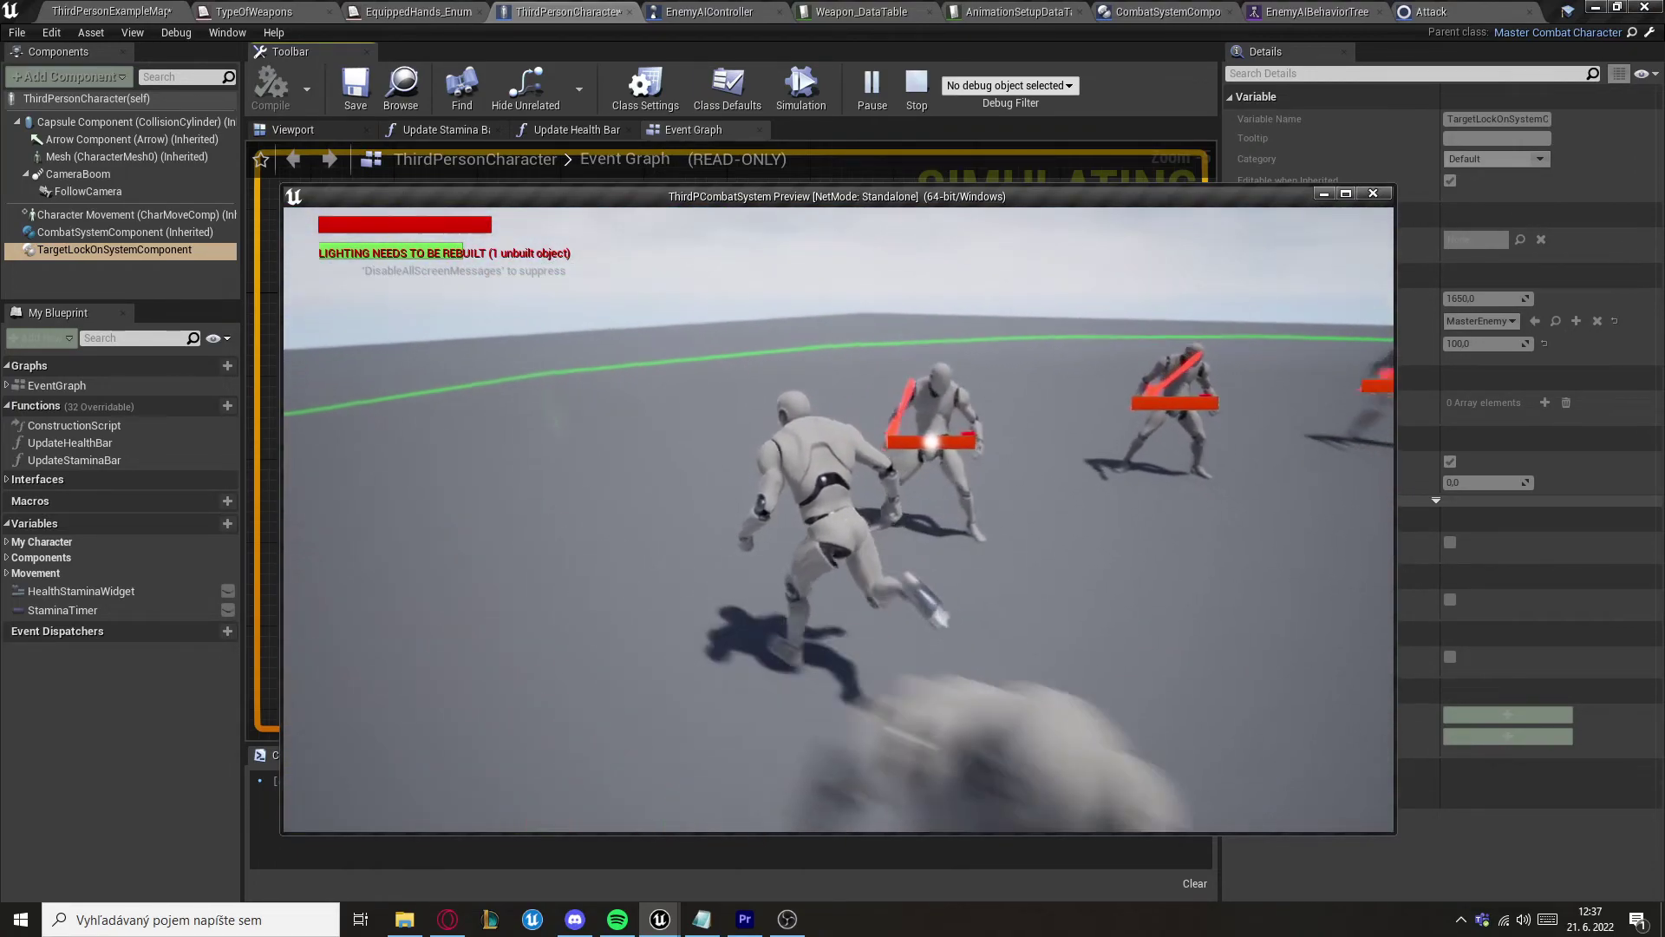
pyautogui.press('d')
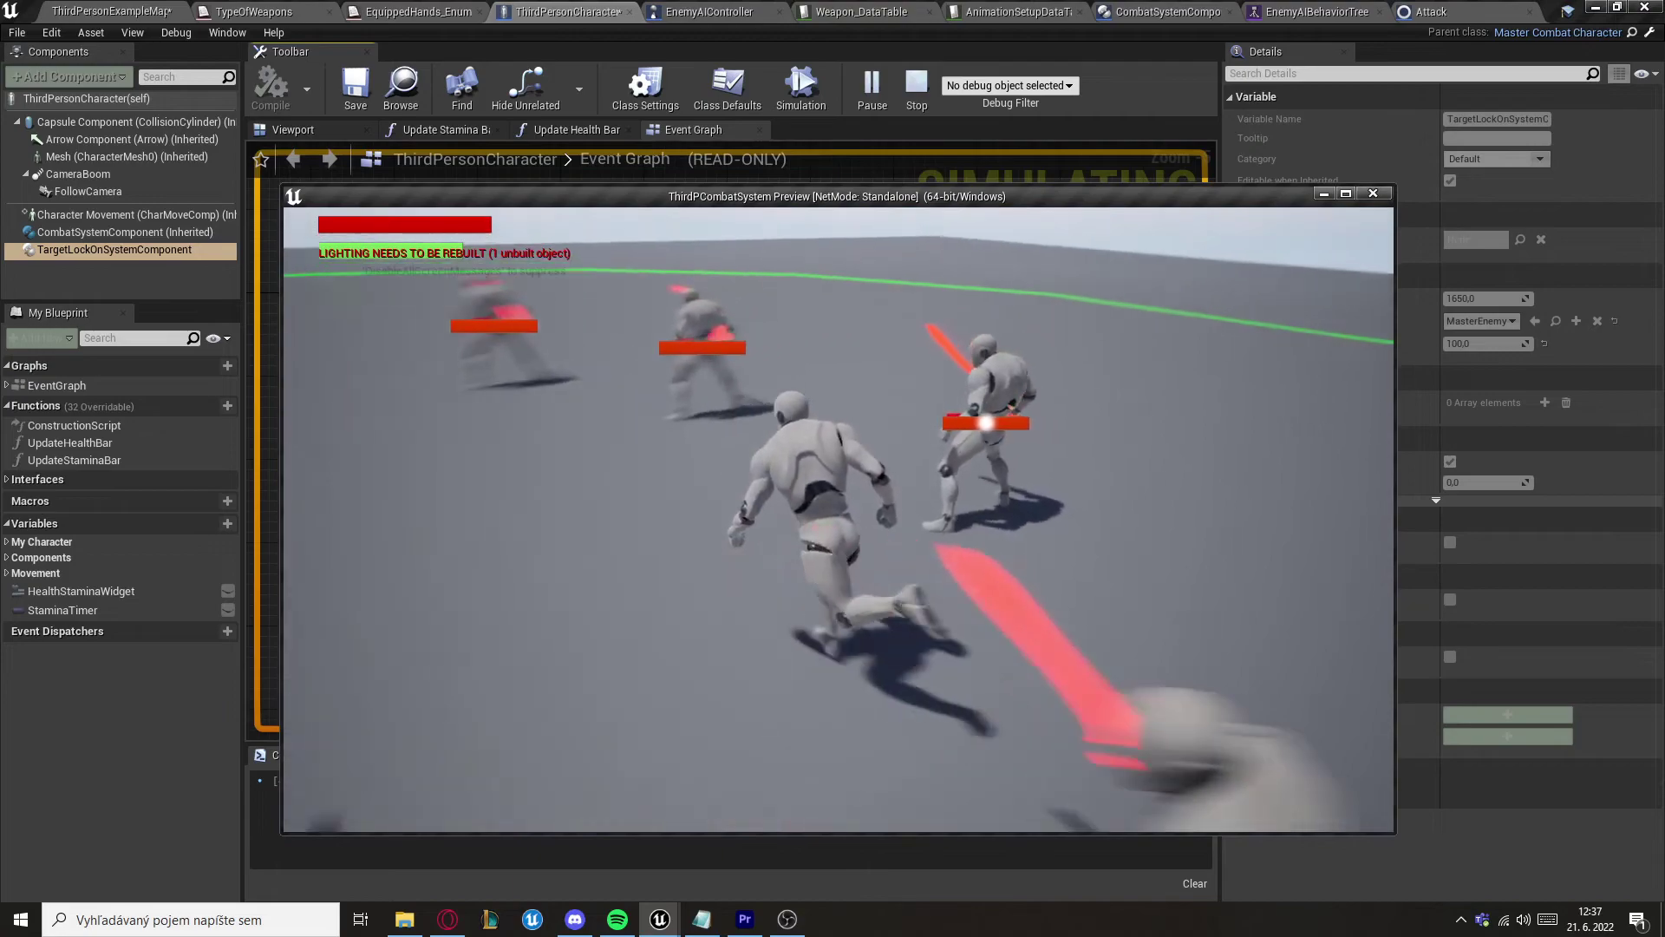
pyautogui.press('s')
pyautogui.press('d')
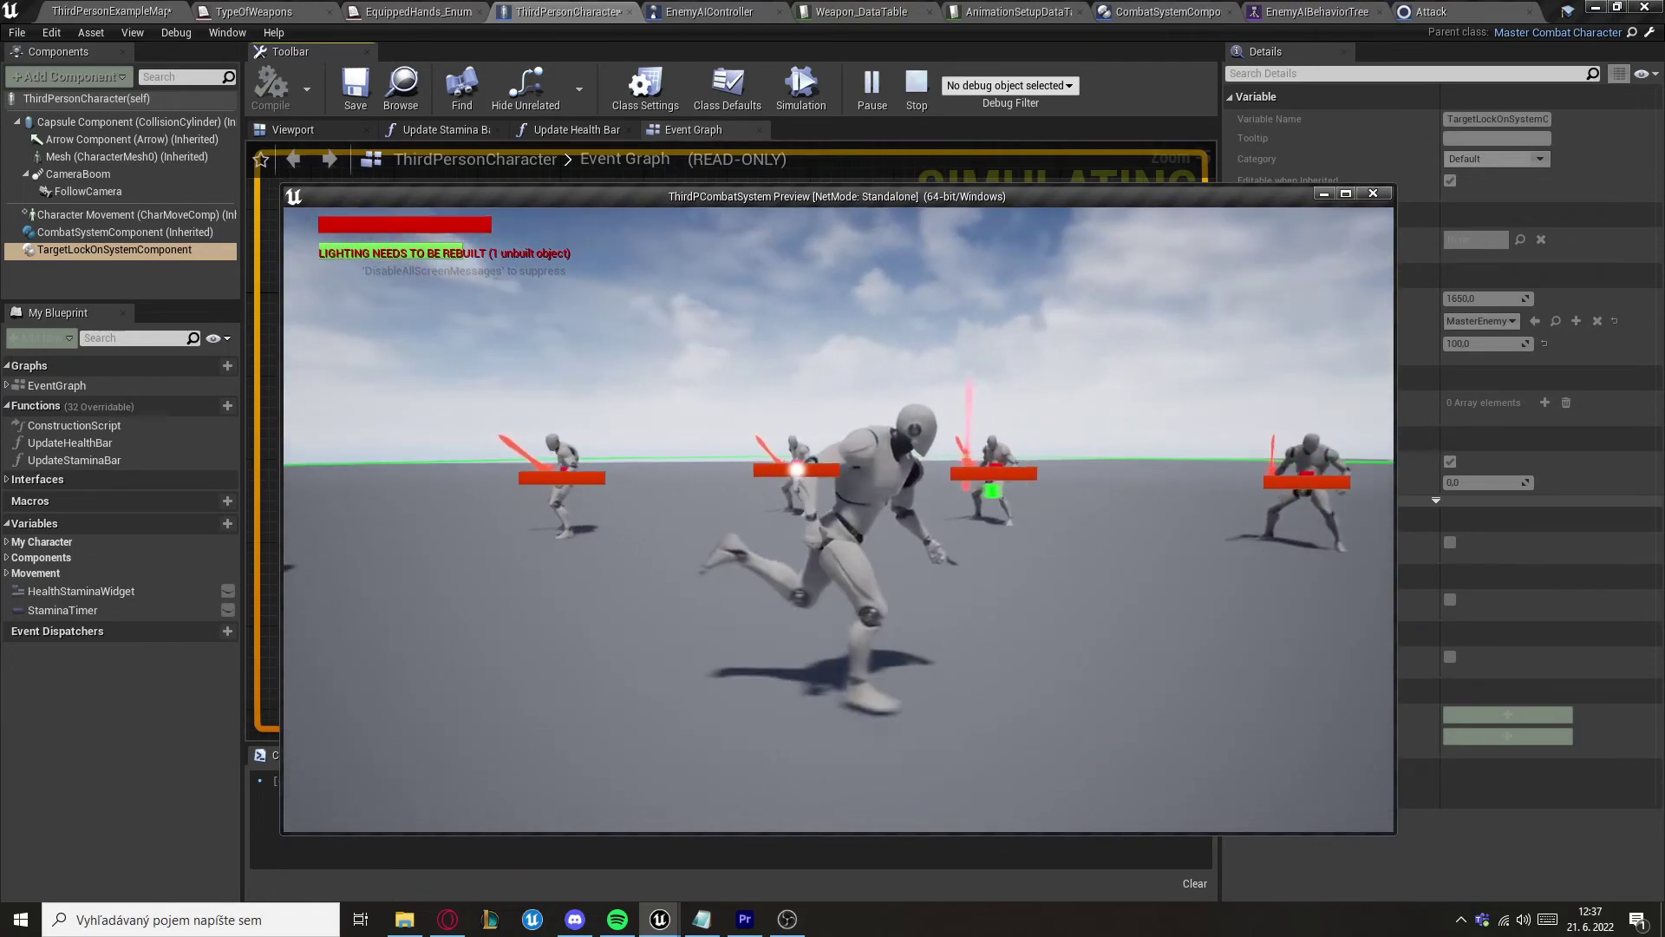
# Step: Release the target lock and run freely around the sword pickups away from the enemies
pyautogui.press('s')
pyautogui.press('w')
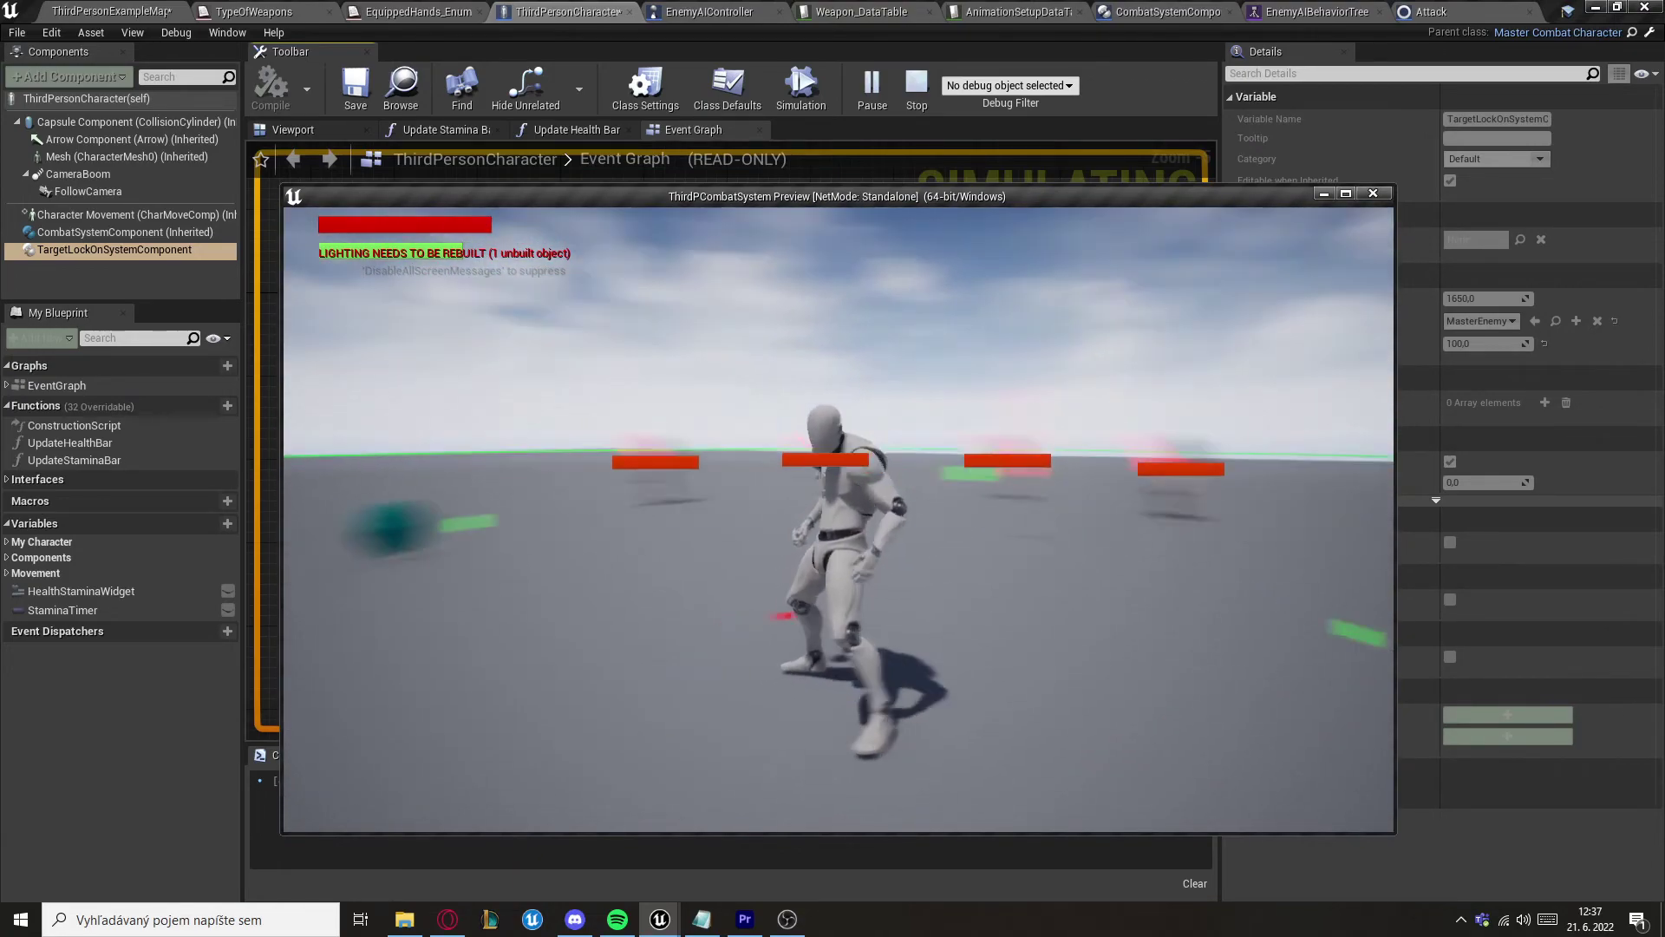
pyautogui.press('w')
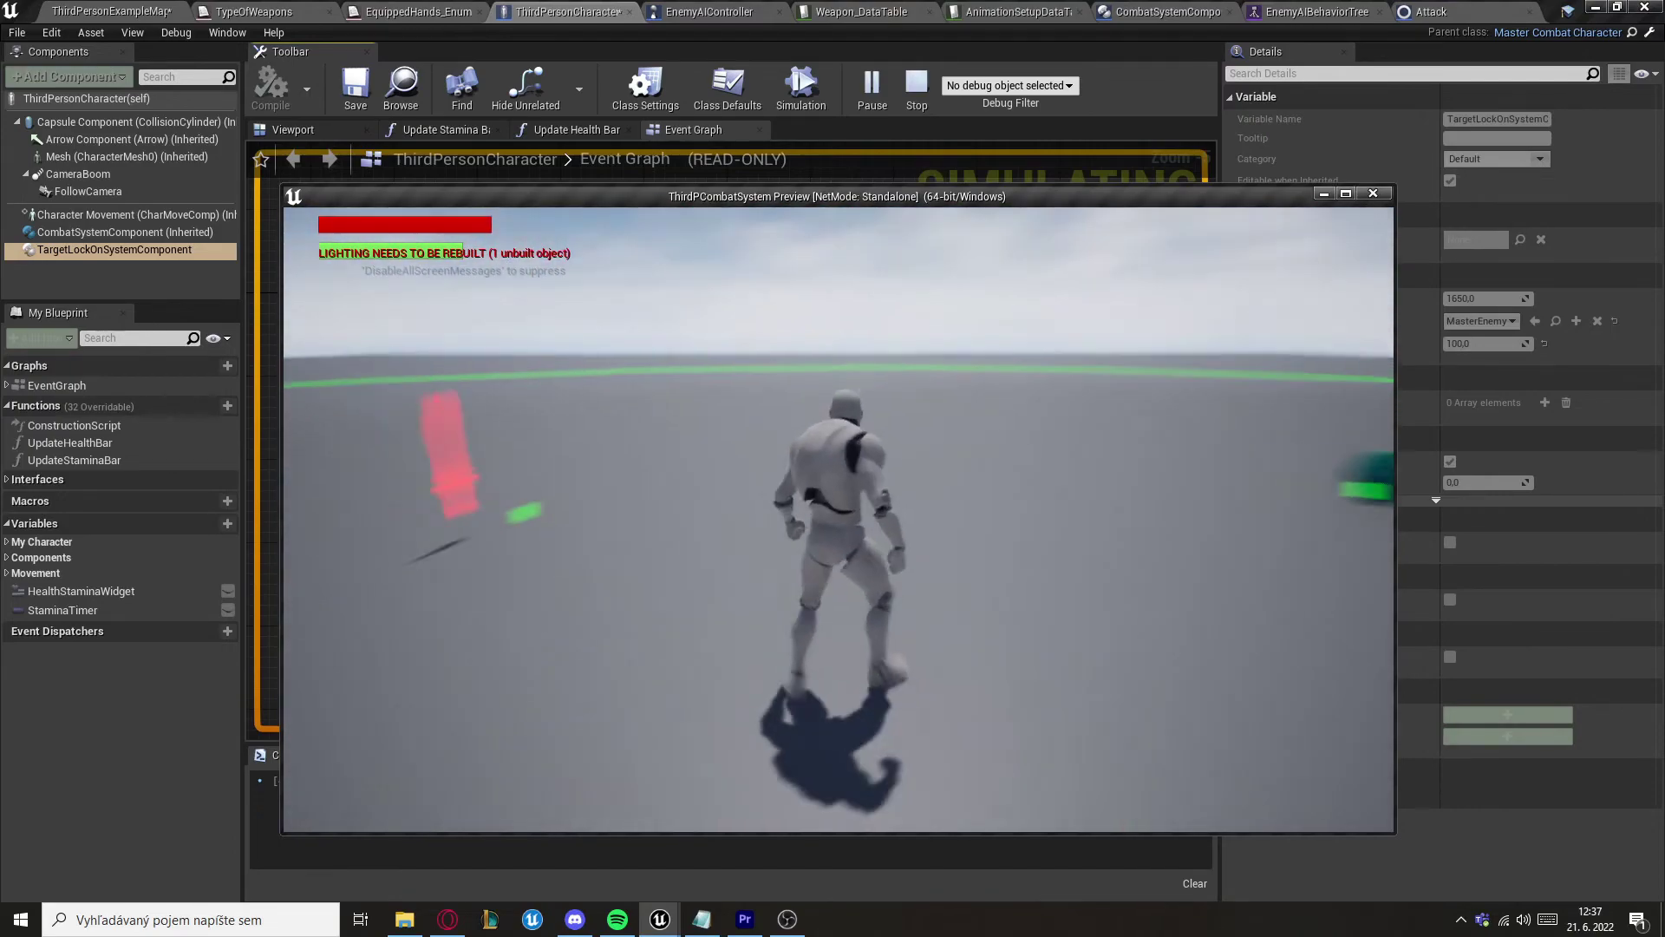
pyautogui.press('w')
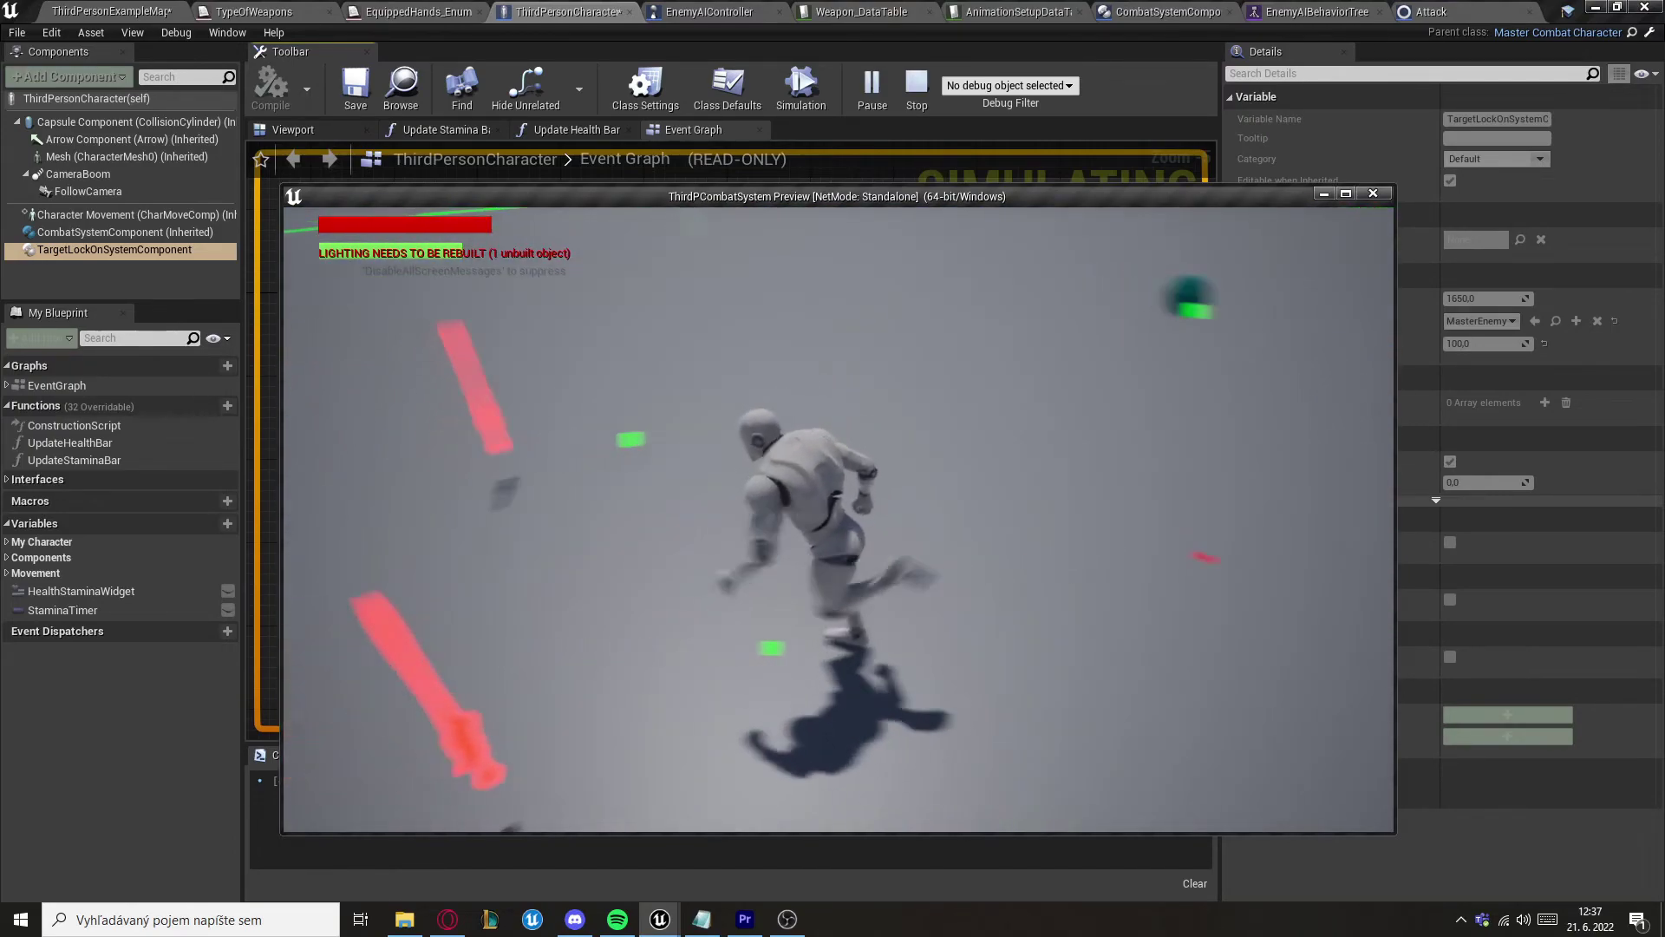
pyautogui.press('s')
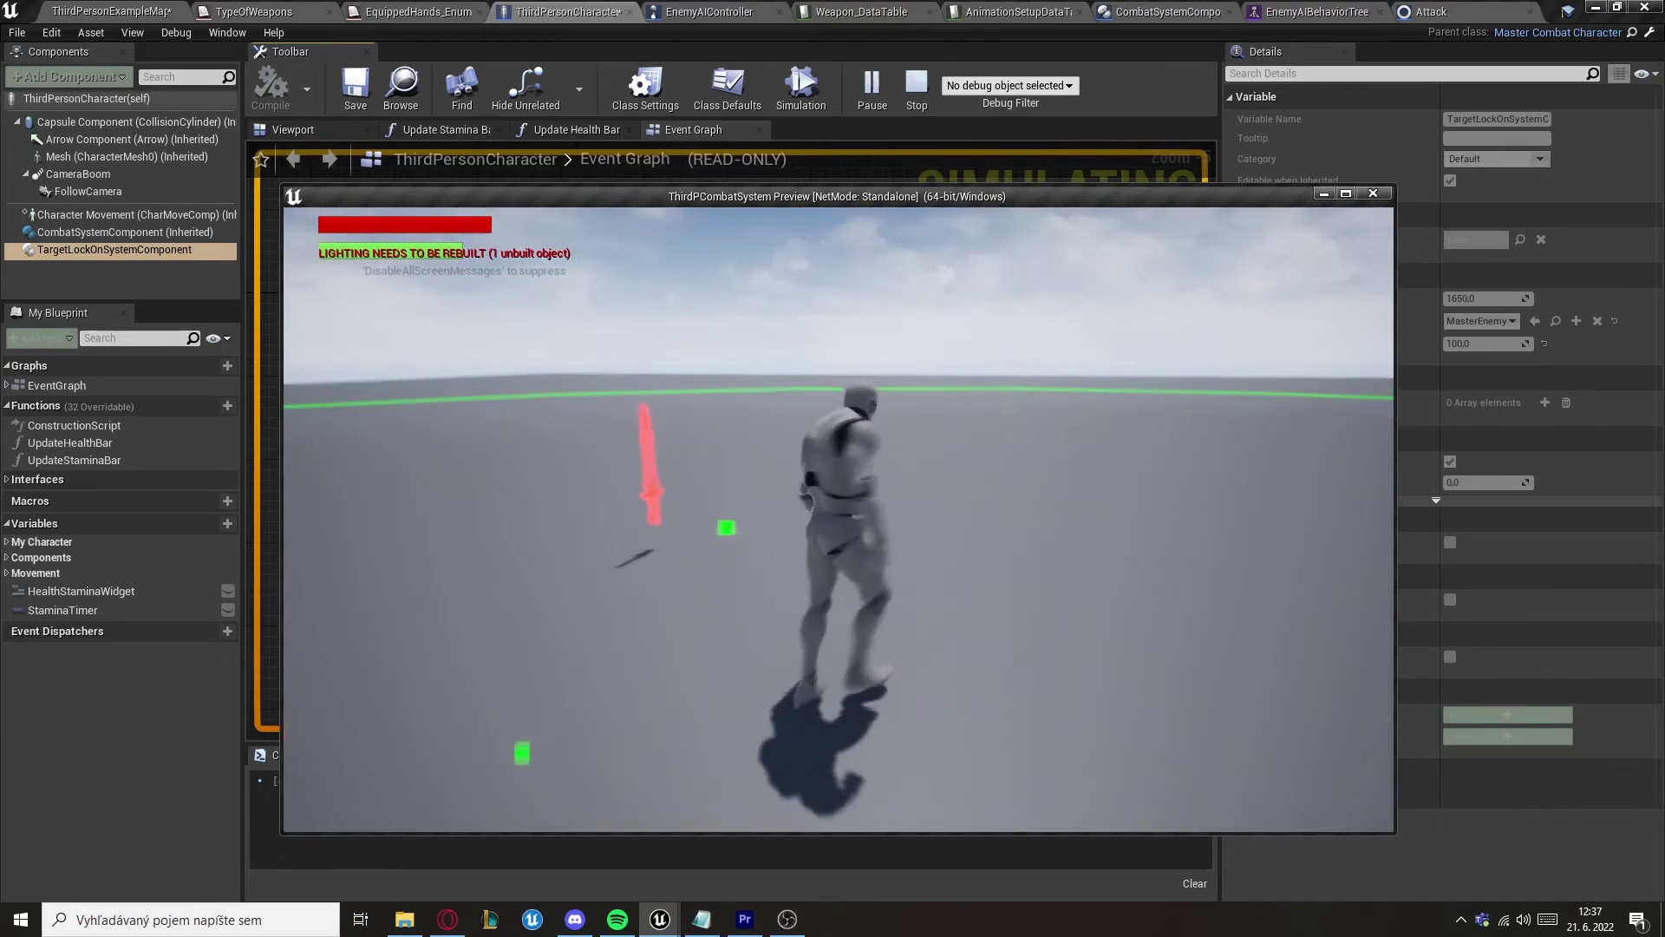
pyautogui.press('w')
pyautogui.press('s')
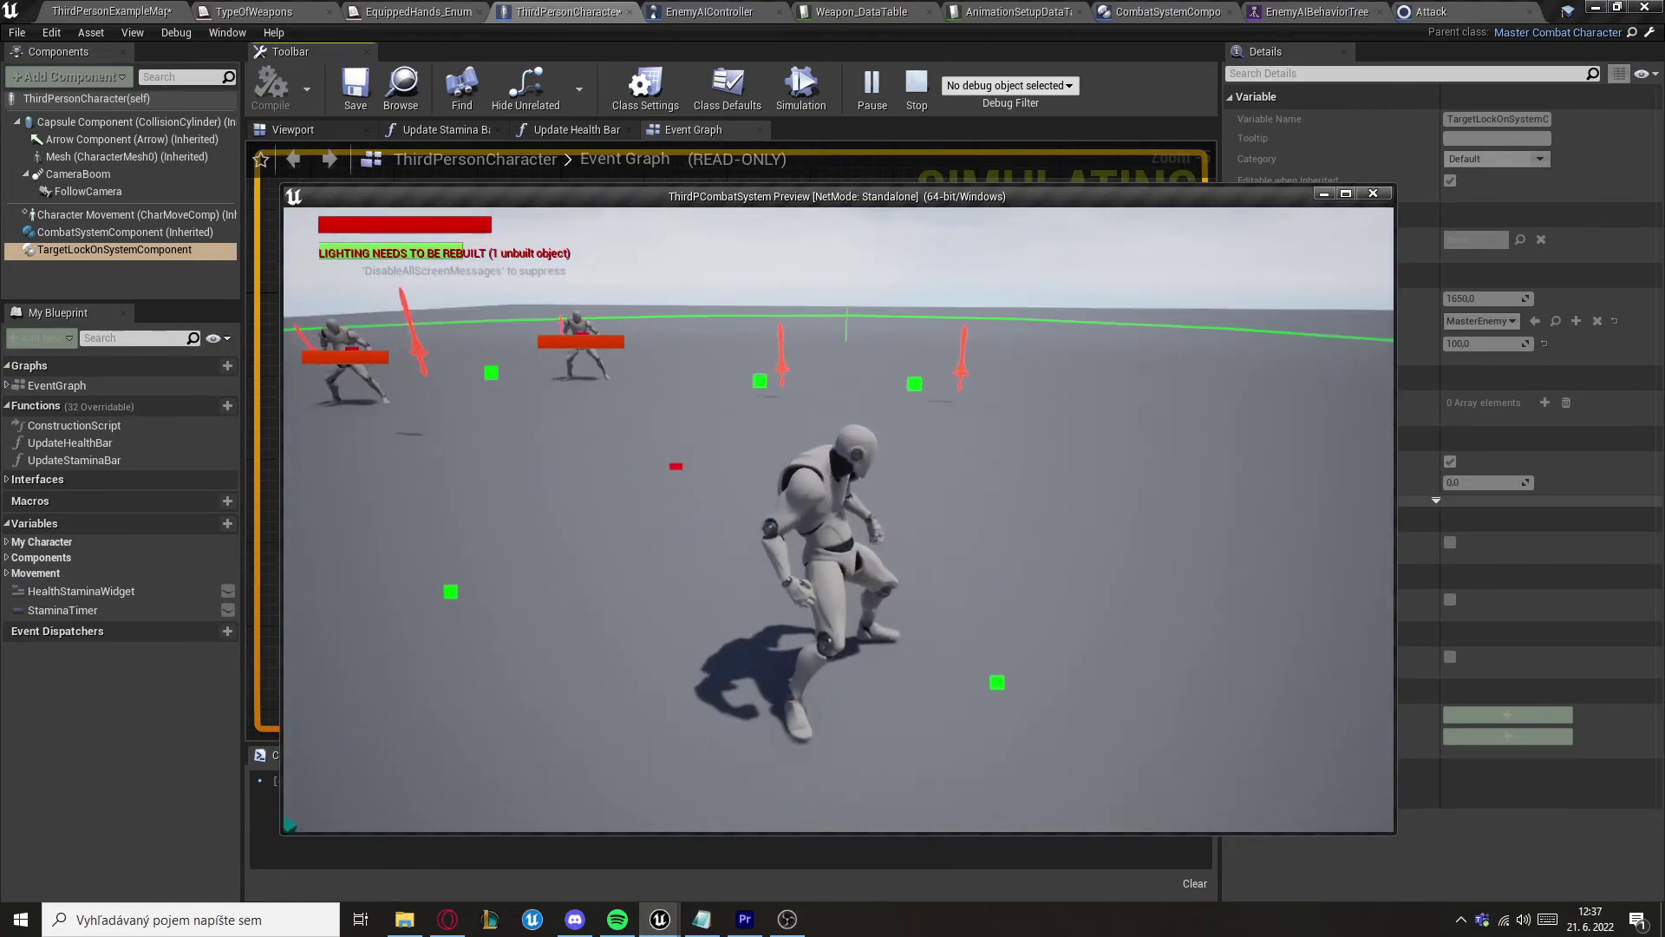
# Step: Run back and forth past the shield pickups in front of the enemy line without a target lock
pyautogui.press('w')
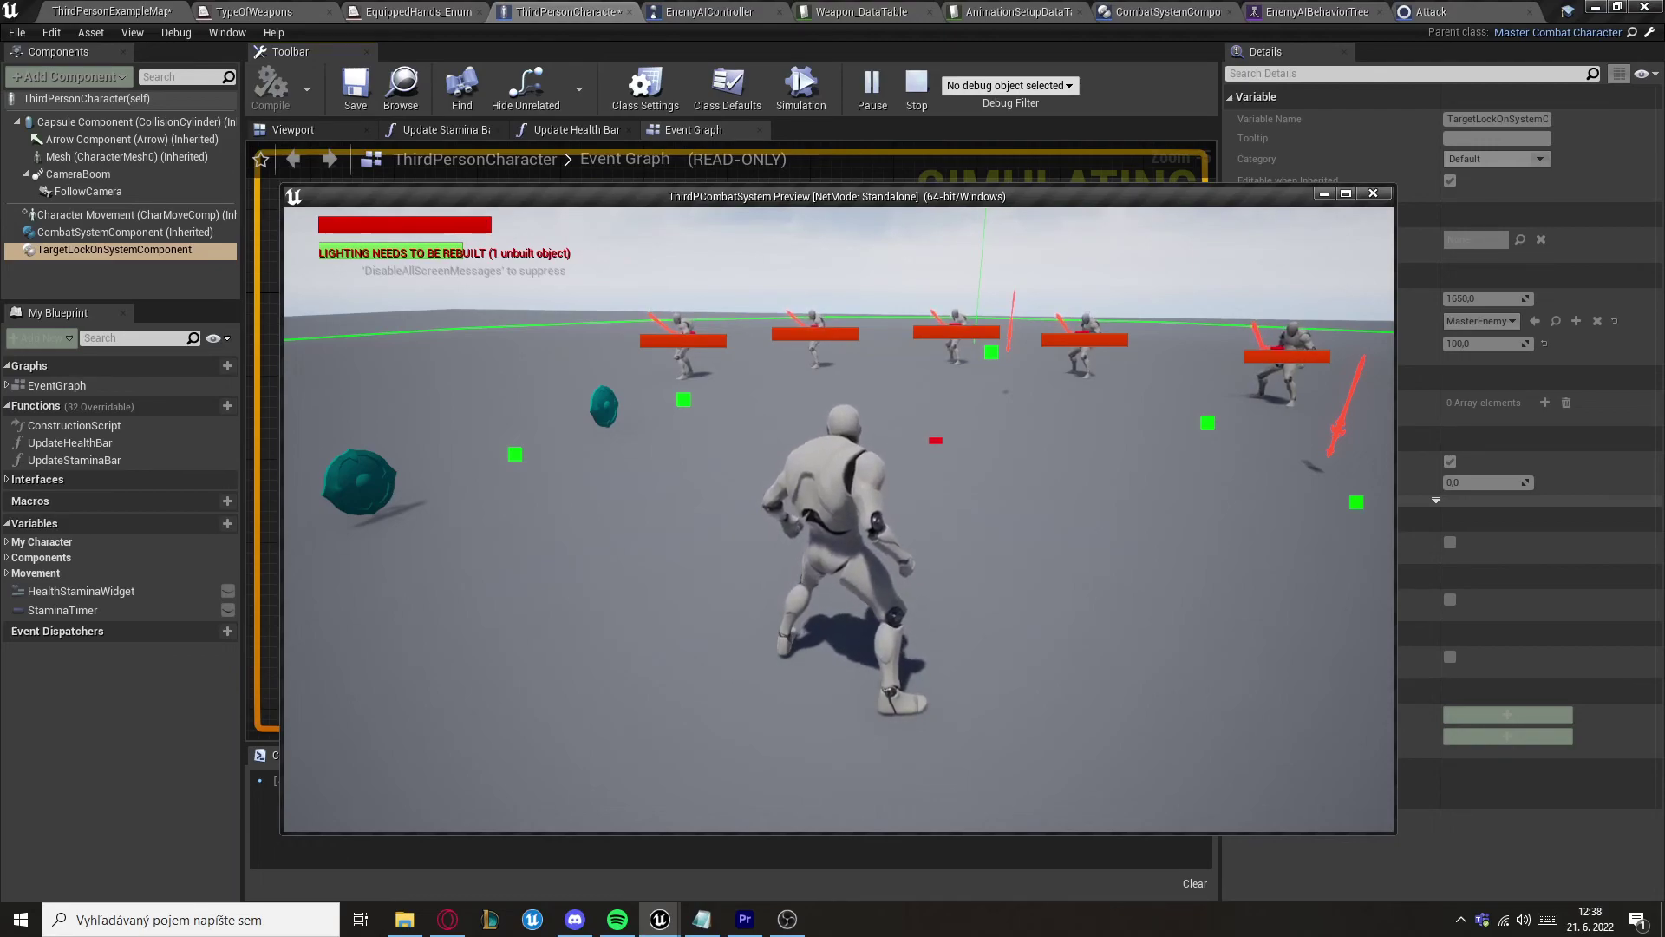
pyautogui.press('w')
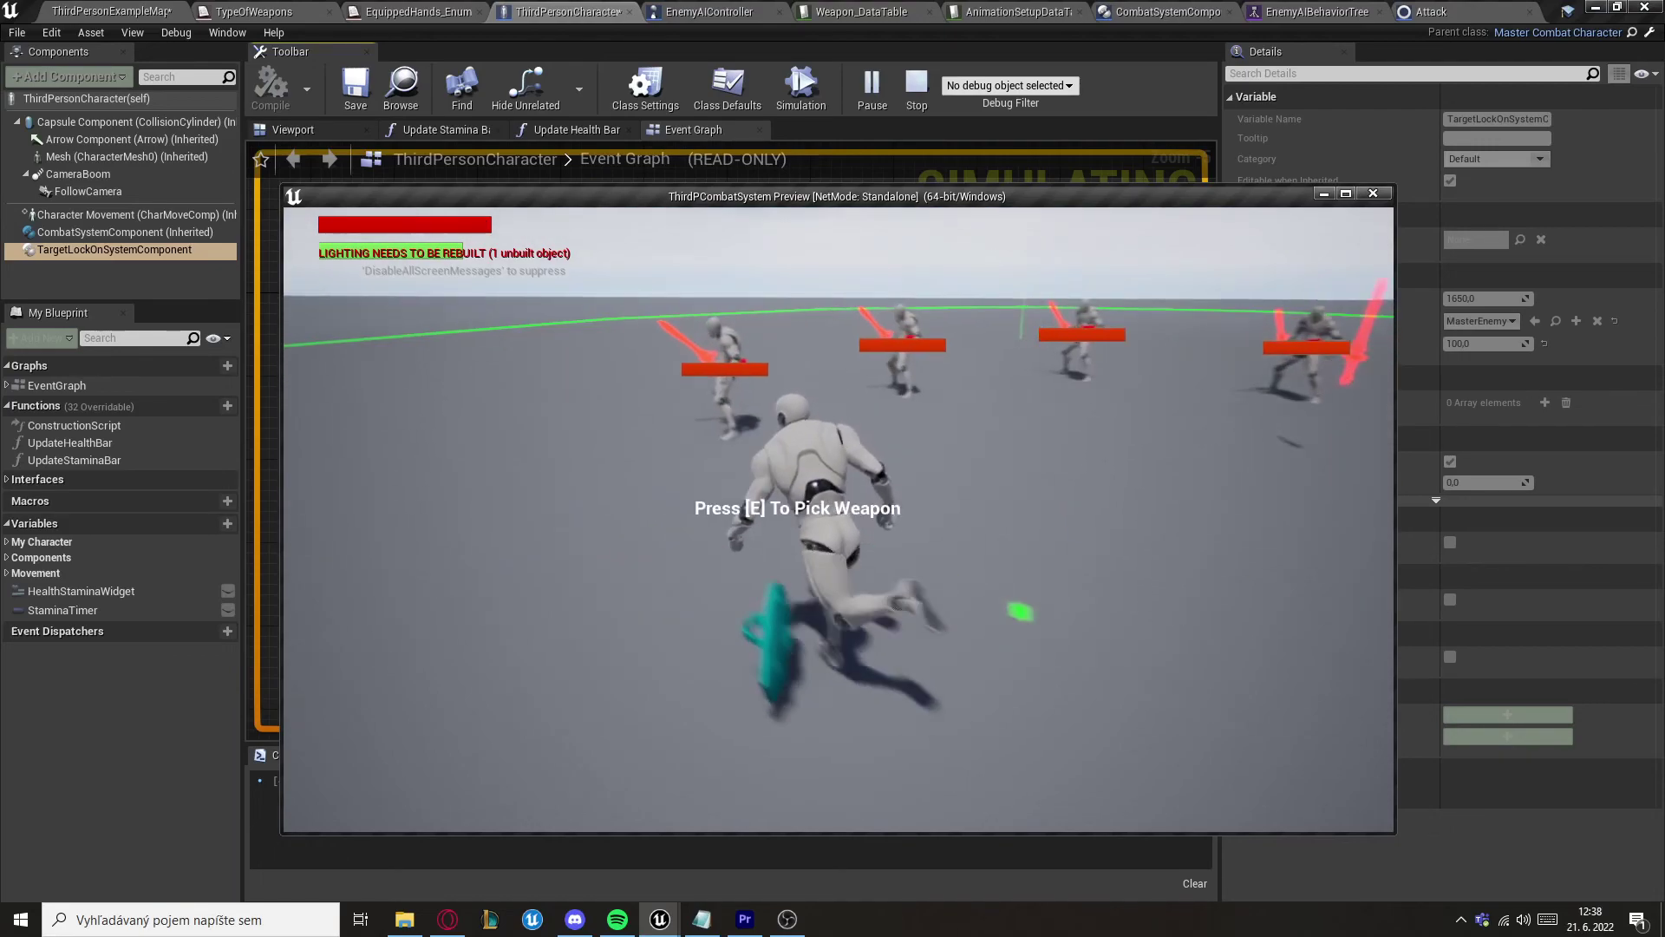
pyautogui.press('a')
pyautogui.press('d')
pyautogui.press('s')
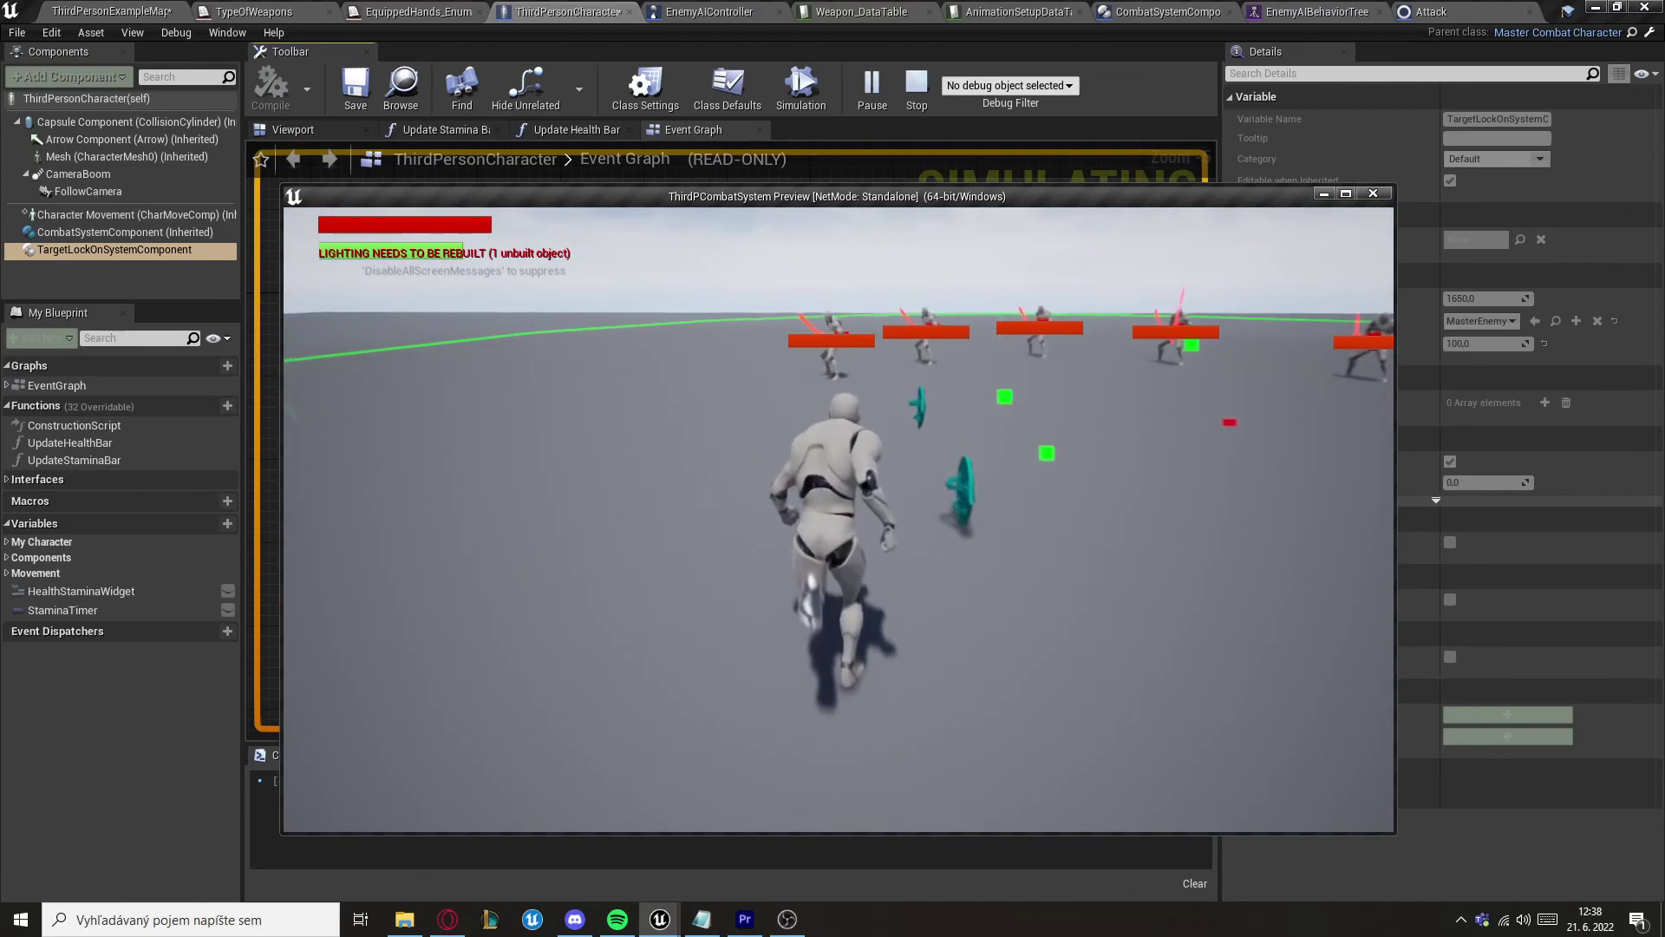
pyautogui.press('d')
pyautogui.press('s')
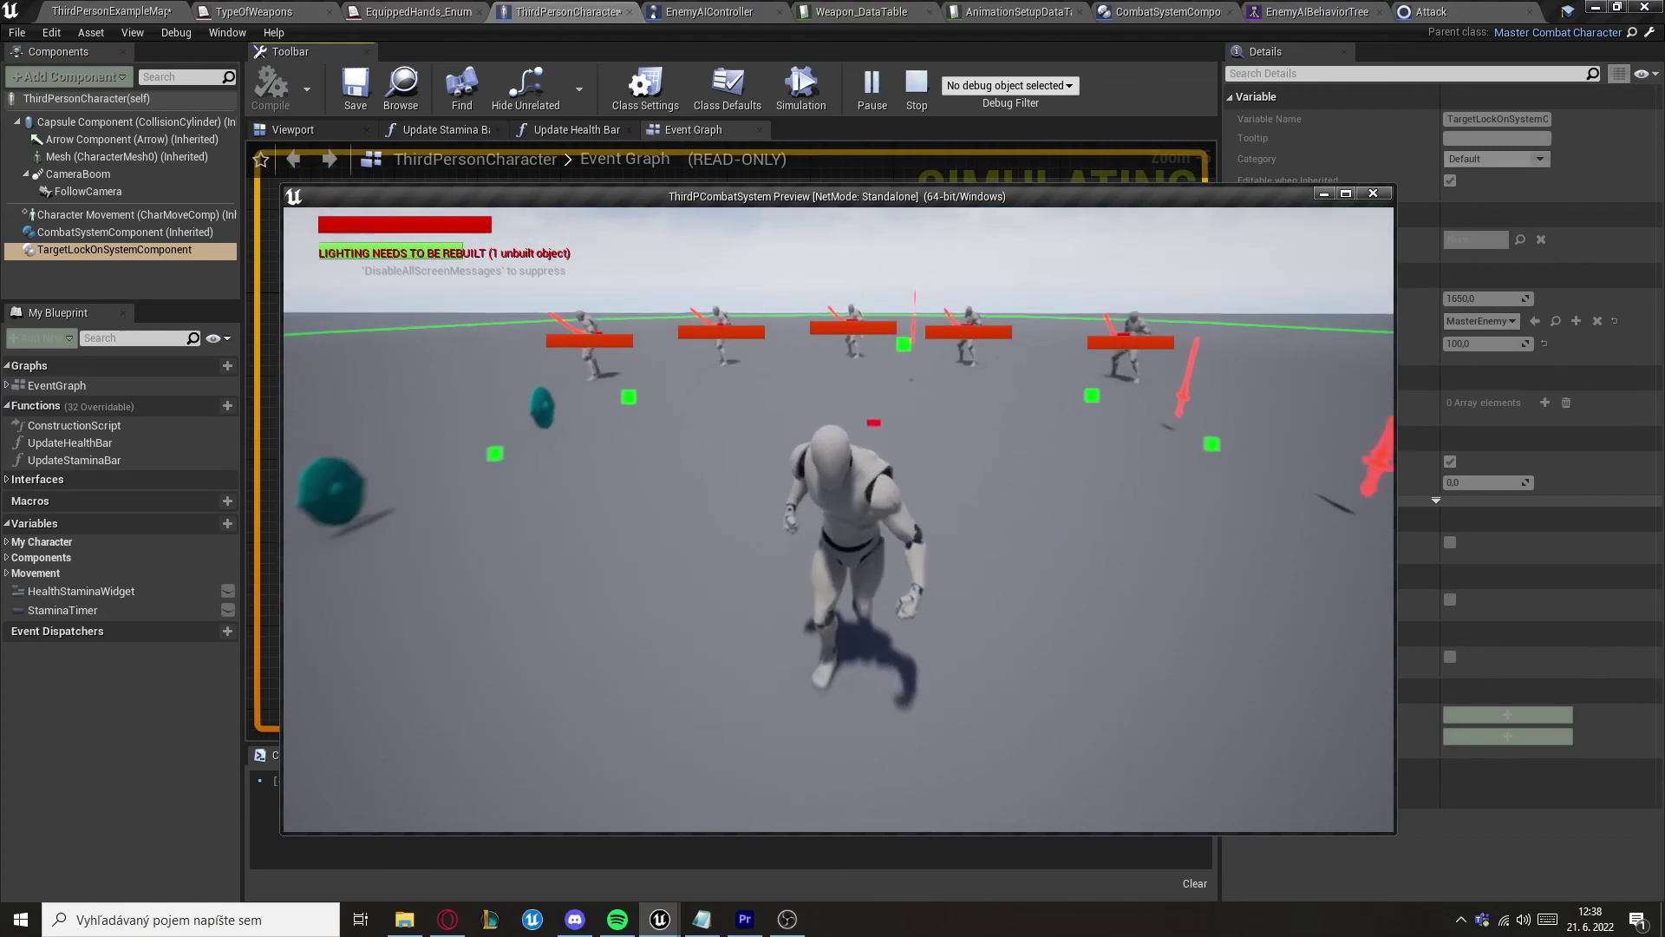
pyautogui.press('s')
pyautogui.press('w')
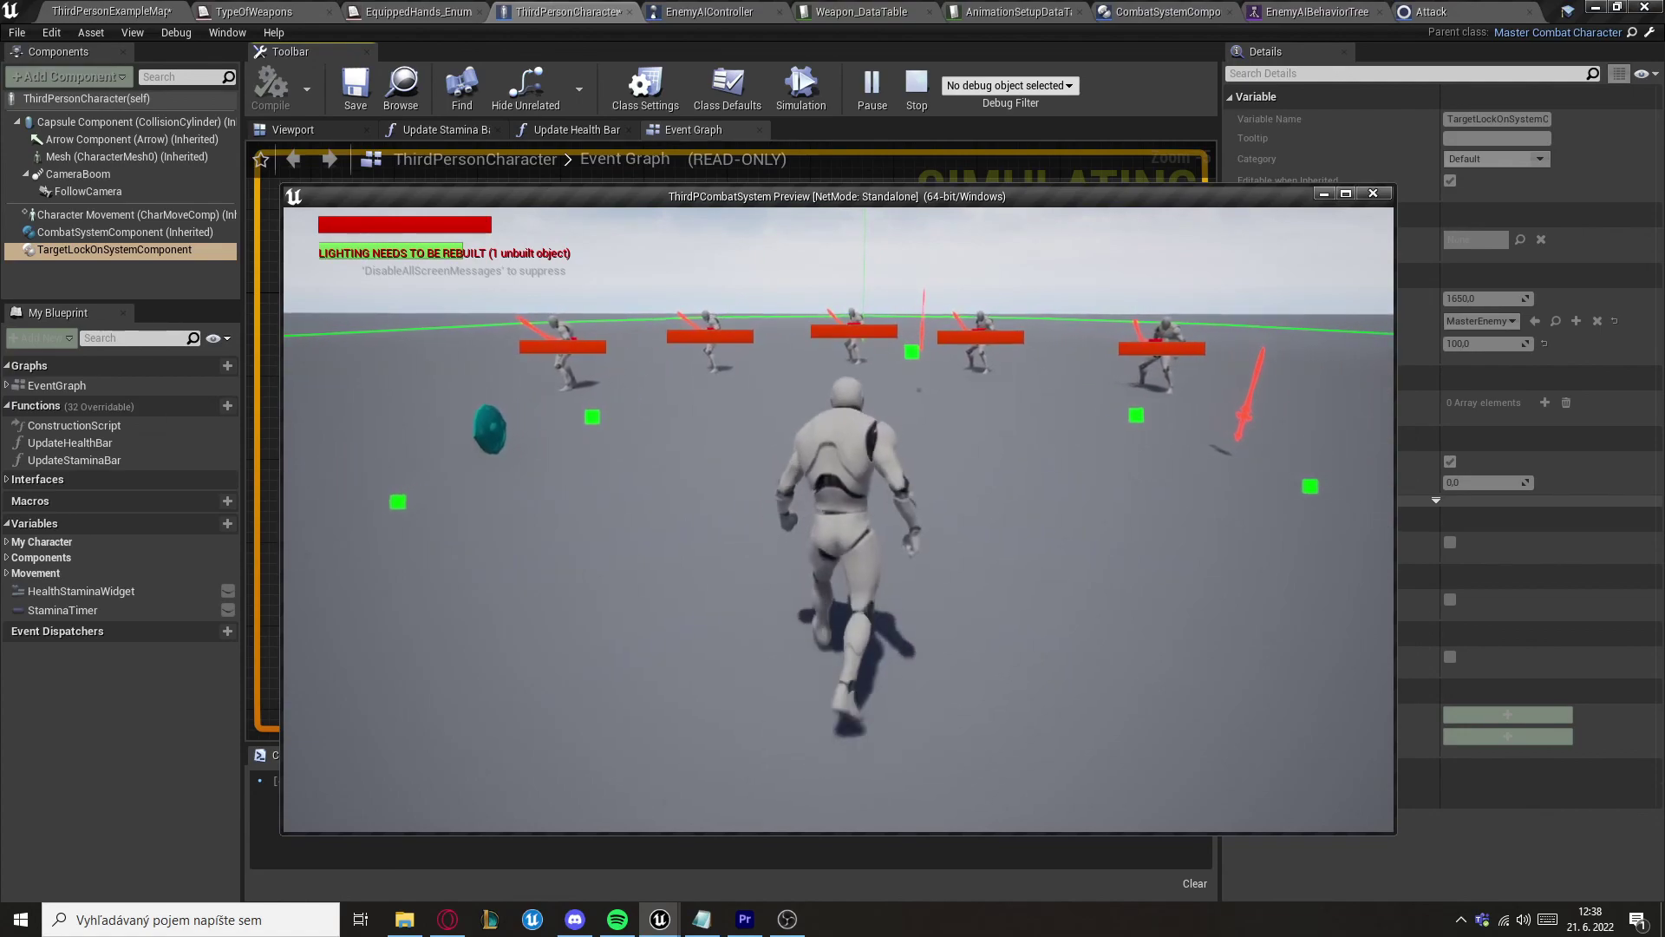